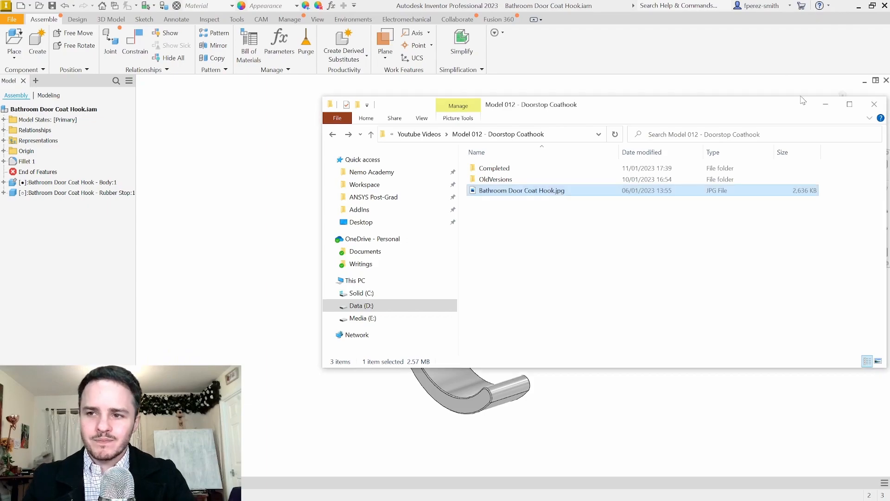
Minimize the Model 012 - Doorstop Coathook folder window to reveal the coat hook assembly
left_click(826, 104)
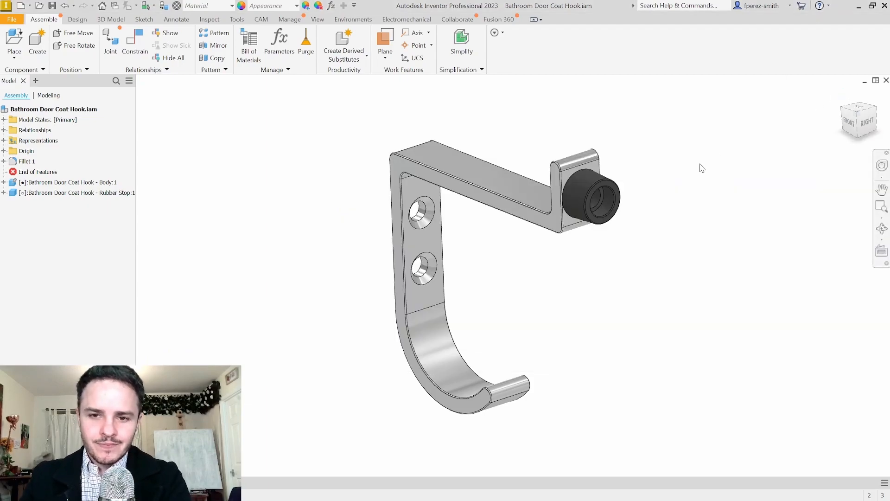
middle_click_drag(675, 186, 696, 172, "shift")
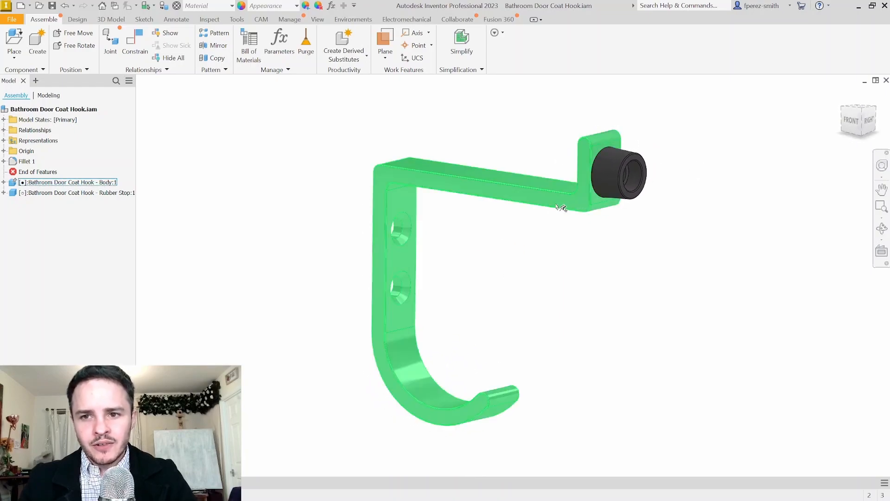
left_click(538, 197)
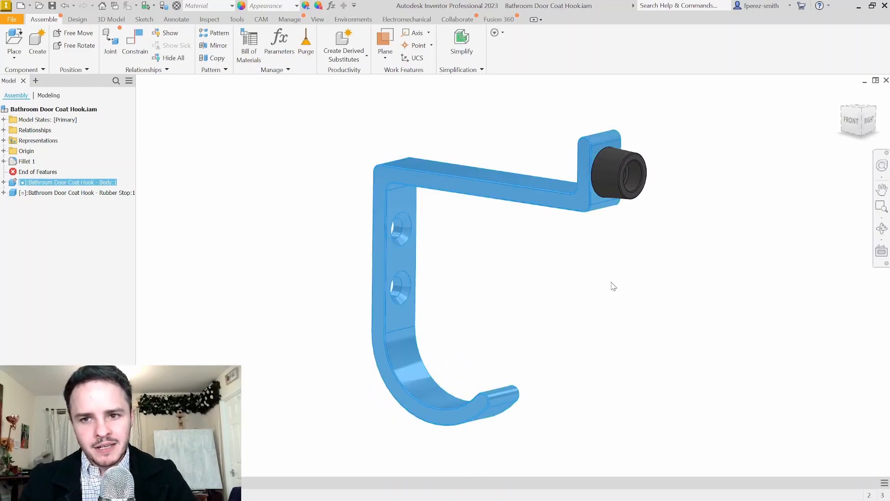
left_click(627, 182)
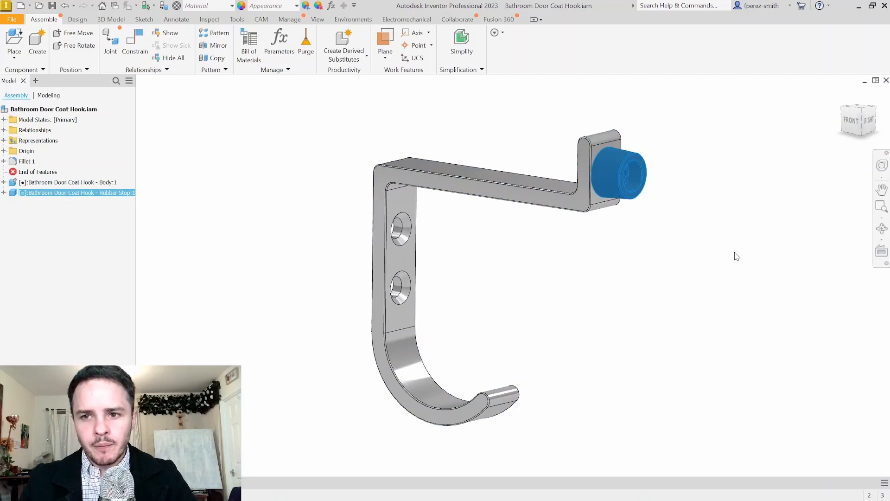
mouse_move(678, 238)
middle_mouse_down("shift")
mouse_move(706, 222)
mouse_move(676, 245)
mouse_move(686, 247)
middle_mouse_up("shift")
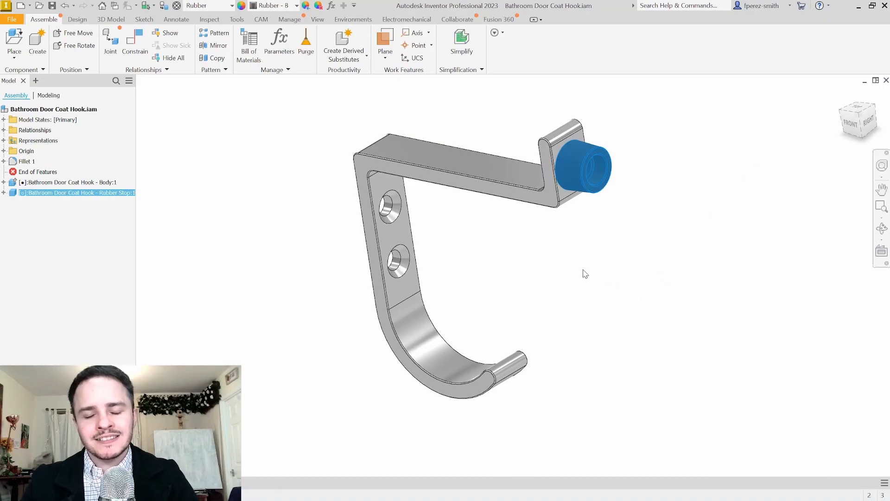
left_click(463, 180)
left_click(552, 279)
left_click(600, 184)
left_click(672, 284)
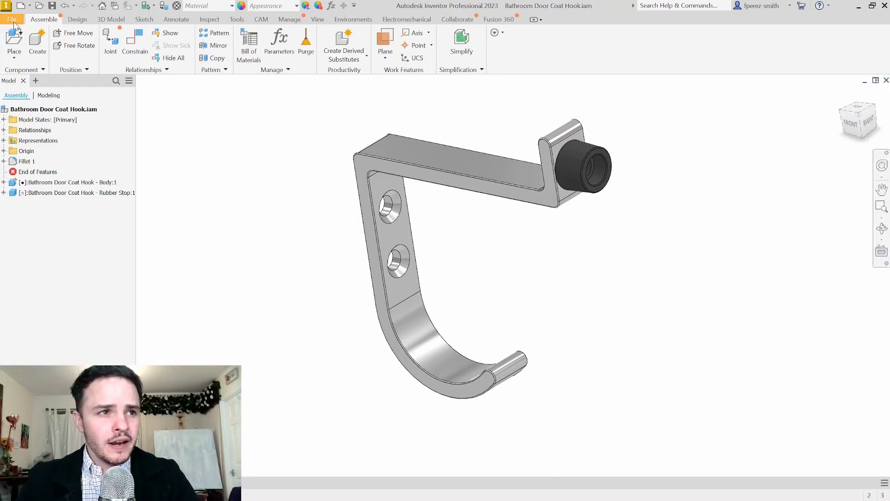
Create a new part file, Part1, from the metric Standard (mm).ipt template
left_click(12, 20)
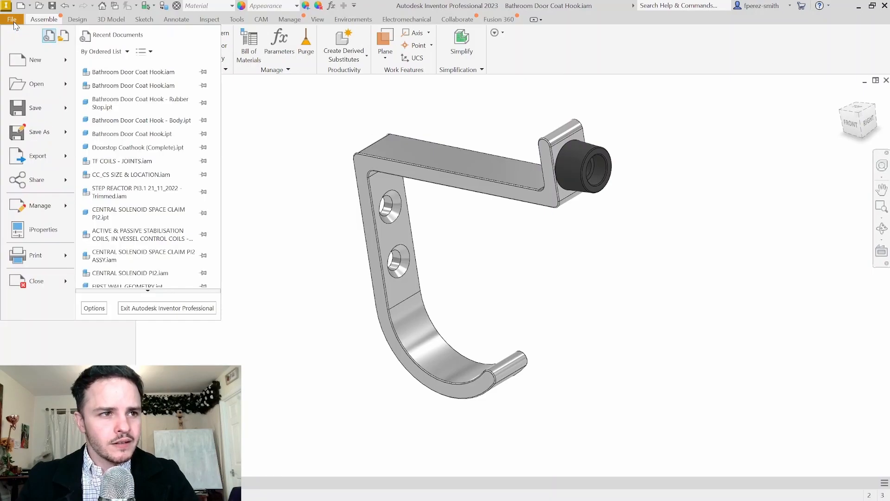
key("Escape")
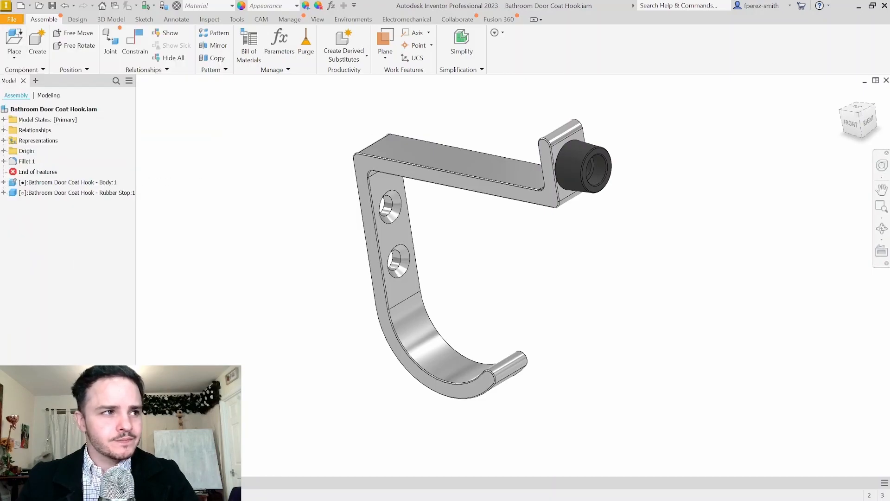
key("ctrl+n")
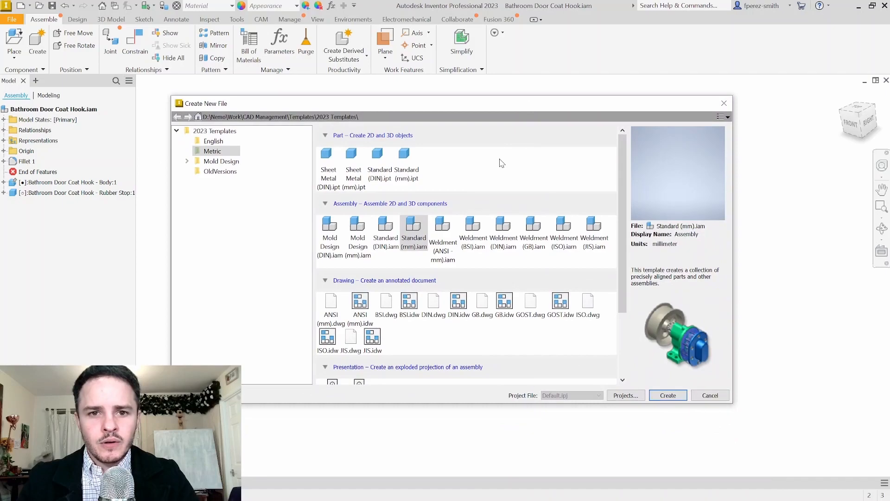
left_click(412, 165)
left_click(411, 161)
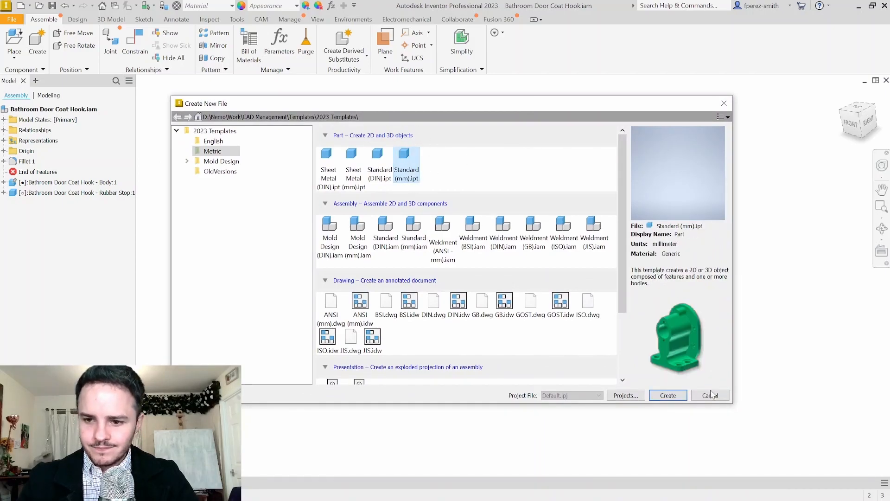
left_click(666, 397)
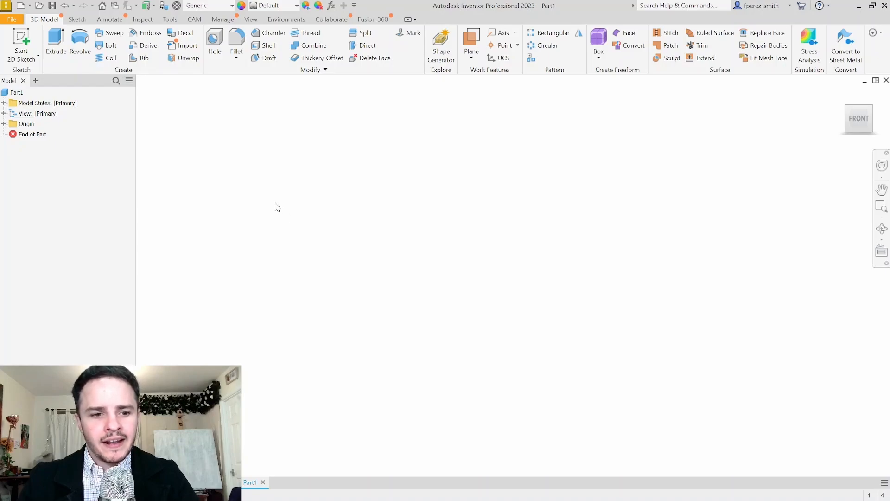
Start a sketch on the XY plane and draw a 60 mm horizontal line from the origin
left_click(23, 39)
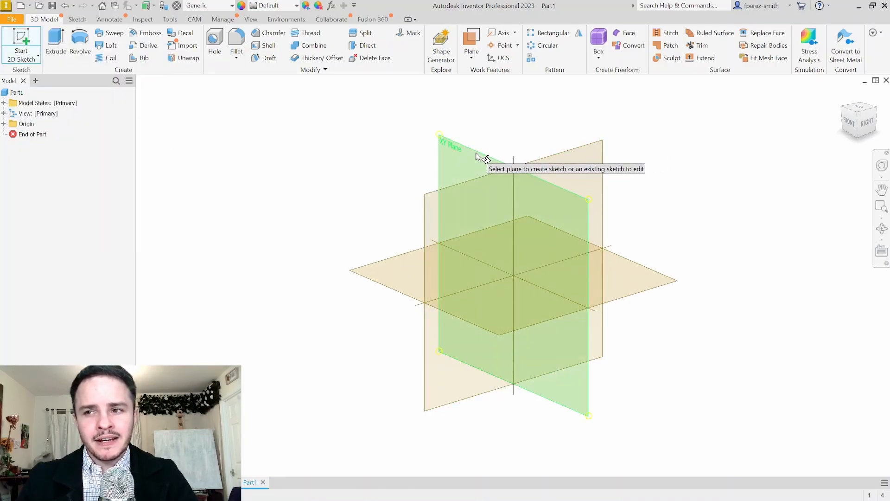
left_click(477, 154)
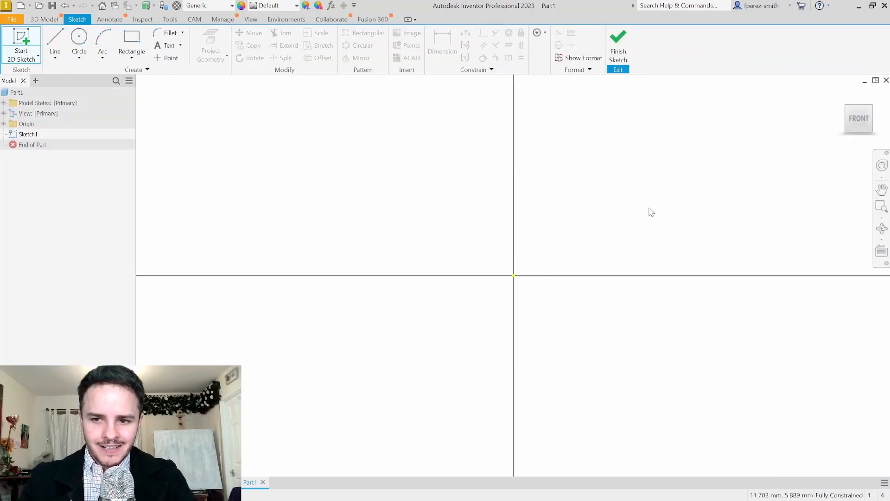
middle_click_drag(700, 178, 566, 199)
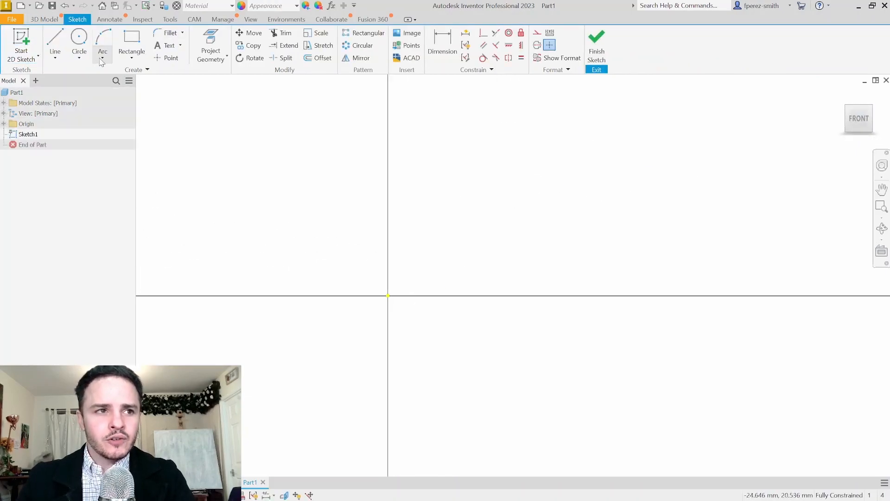
left_click(56, 44)
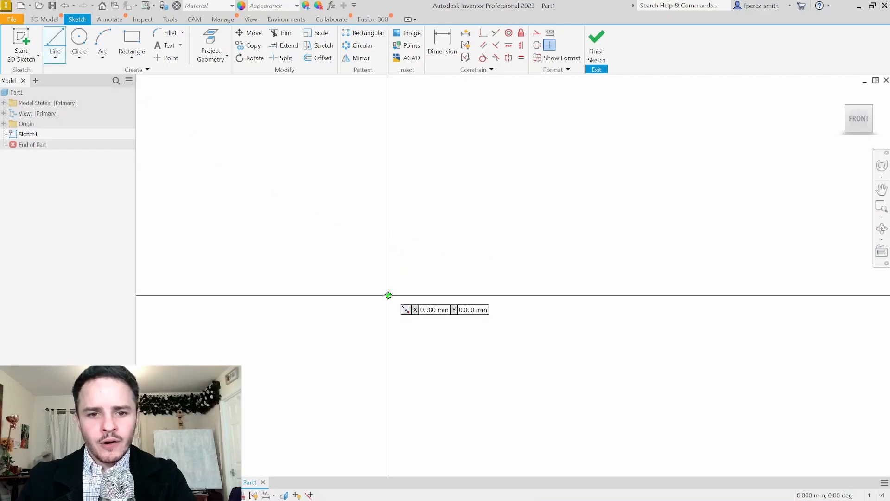
left_click(389, 295)
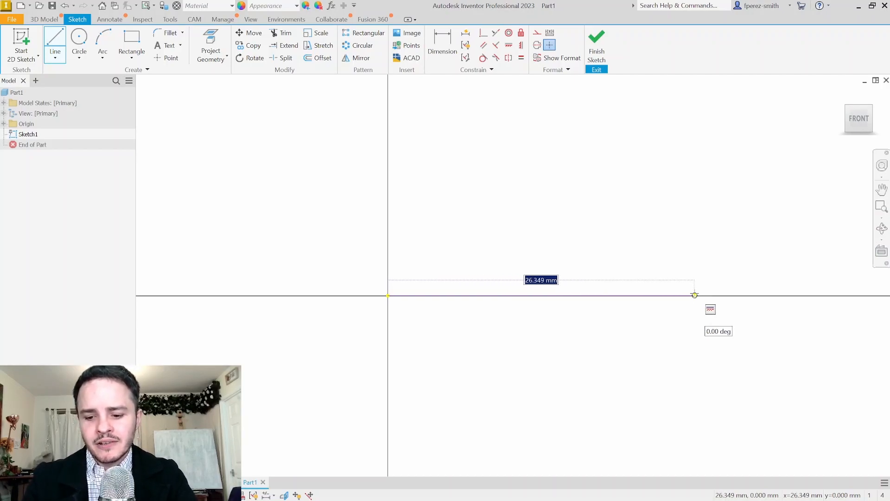
type("60")
key("Return")
scroll(571, 283, "up", 5)
scroll(532, 291, "down", 4)
key("Escape")
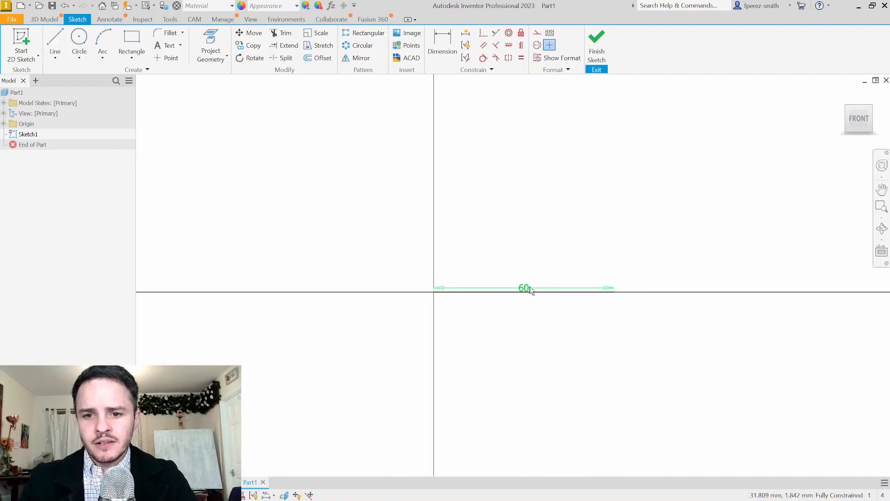
left_click_drag(526, 291, 525, 230)
Draw a 40 mm line straight down from the origin
middle_click_drag(581, 342, 570, 312)
left_click(55, 42)
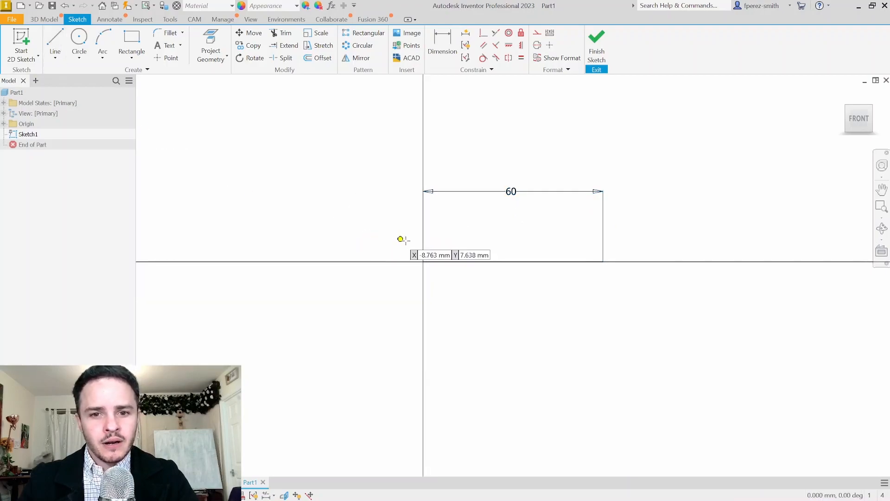
left_click(423, 262)
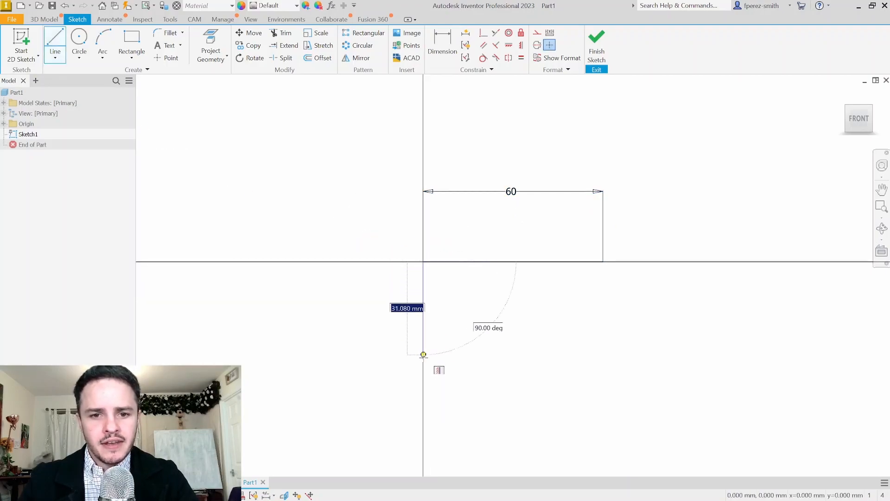
type("40")
key("Return")
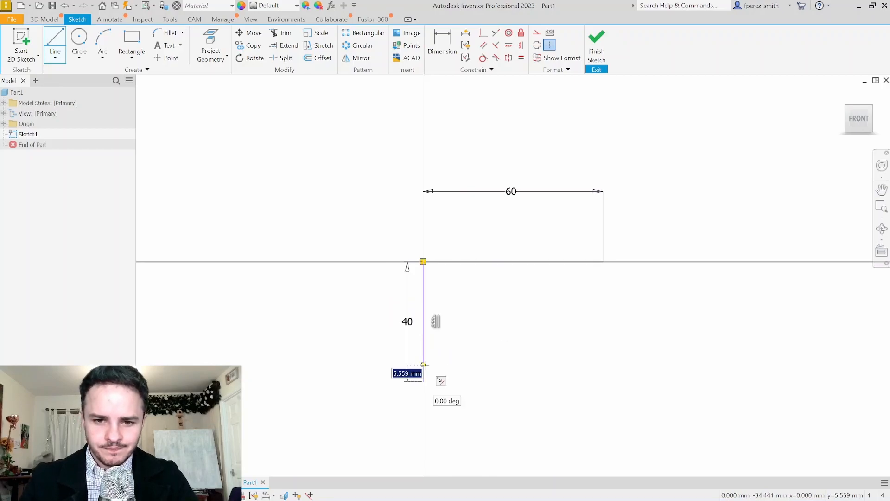
mouse_move(527, 338)
middle_mouse_down()
mouse_move(441, 242)
mouse_move(466, 224)
middle_mouse_up()
key("Escape")
key("Escape")
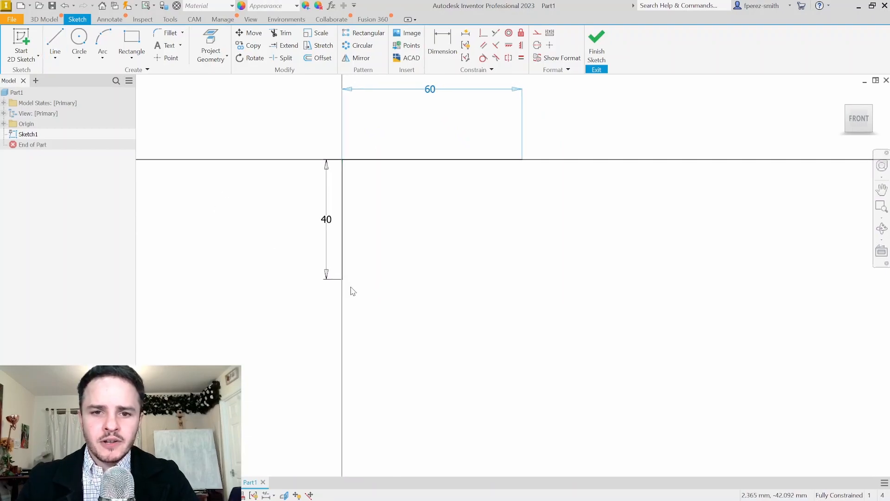
Draw a three-point arc starting at the bottom end of the 40 mm line
left_click(102, 43)
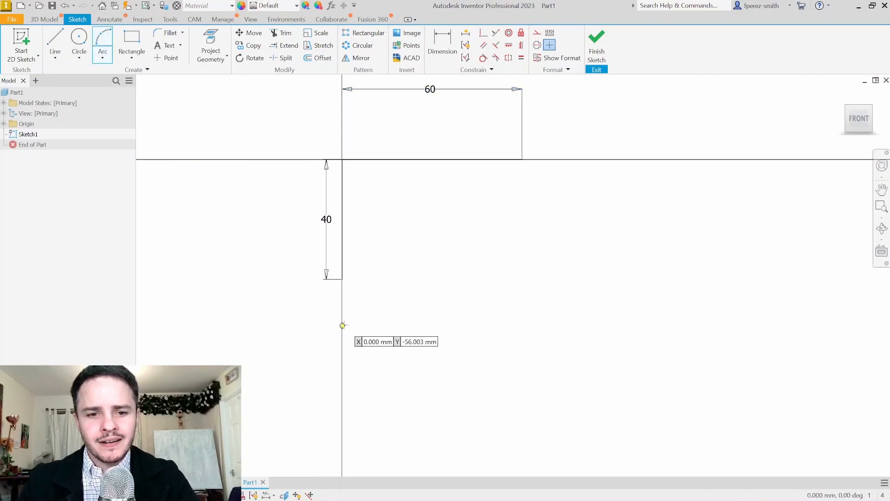
left_click(342, 279)
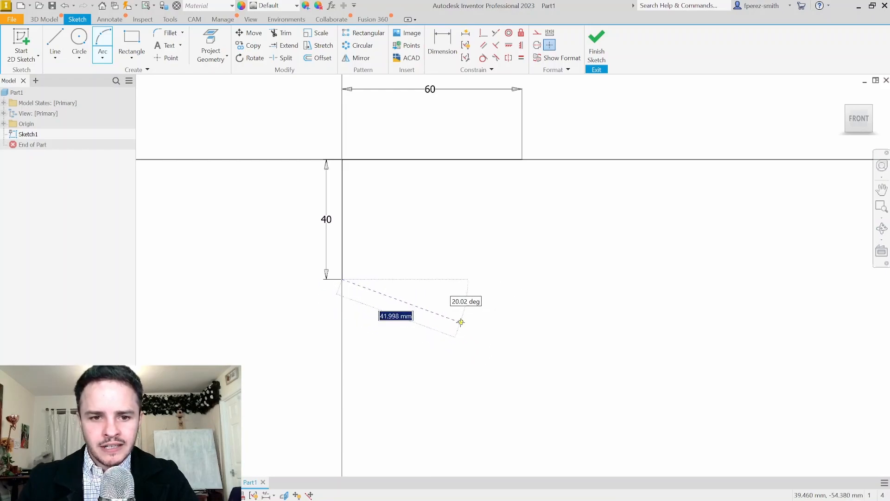
left_click(461, 321)
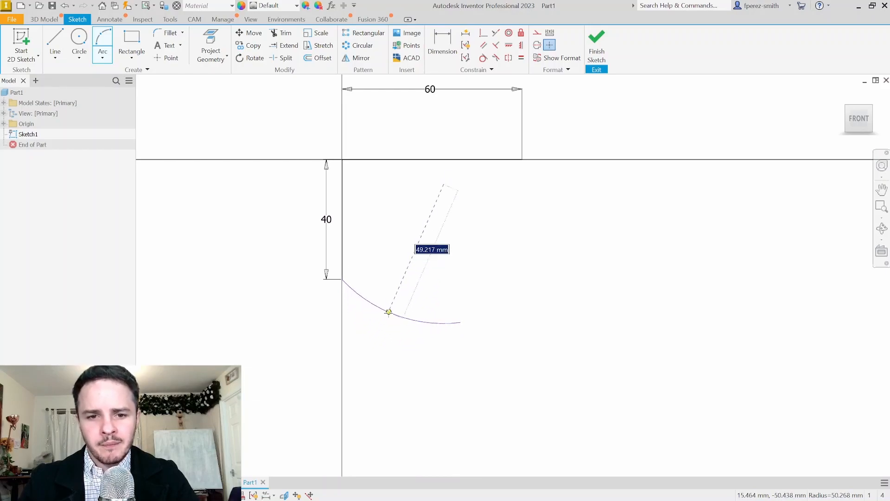
left_click(395, 322)
key("Escape")
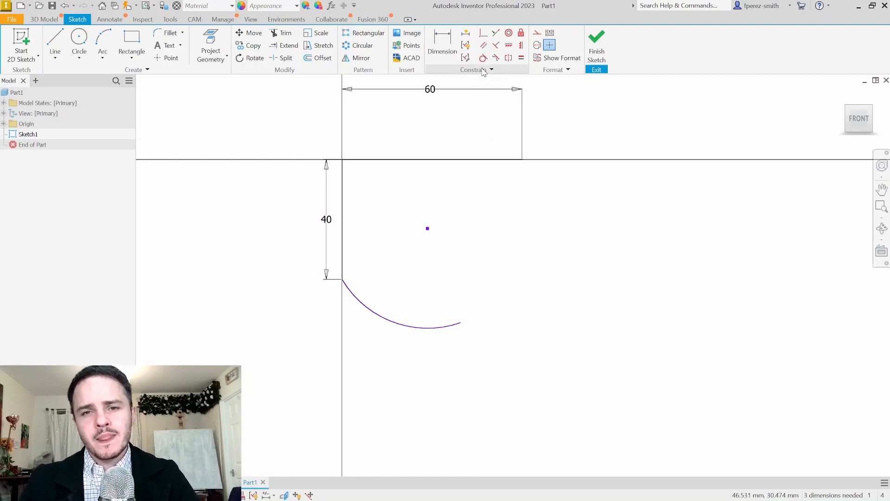
Make the arc tangent to the vertical line and reshape its free end
left_click(483, 58)
left_click(345, 259)
left_click(377, 319)
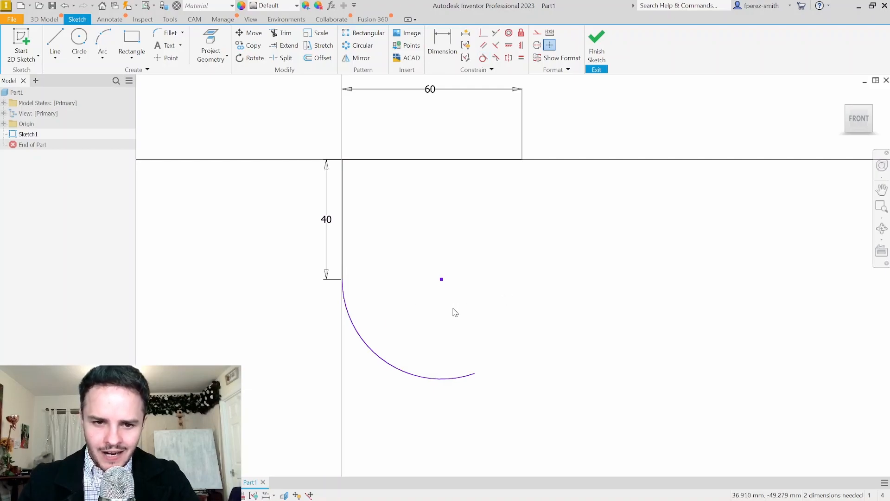
middle_click_drag(498, 326, 474, 310)
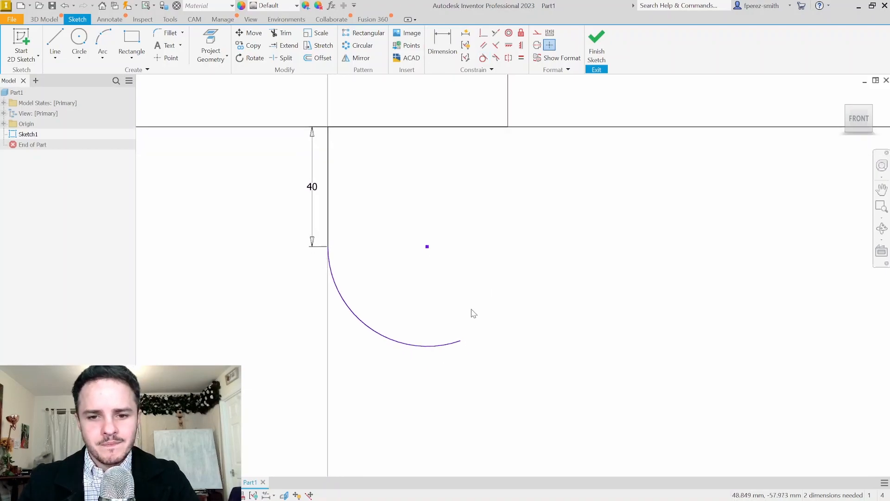
key("Escape")
mouse_move(461, 342)
left_mouse_down()
mouse_move(485, 286)
mouse_move(479, 314)
mouse_move(457, 312)
mouse_move(455, 303)
mouse_move(413, 338)
mouse_move(482, 284)
mouse_move(429, 338)
mouse_move(492, 285)
mouse_move(447, 324)
mouse_move(477, 302)
left_mouse_up()
Draw a line from the arc's centre to its lower-right end point
middle_click_drag(516, 228, 491, 258)
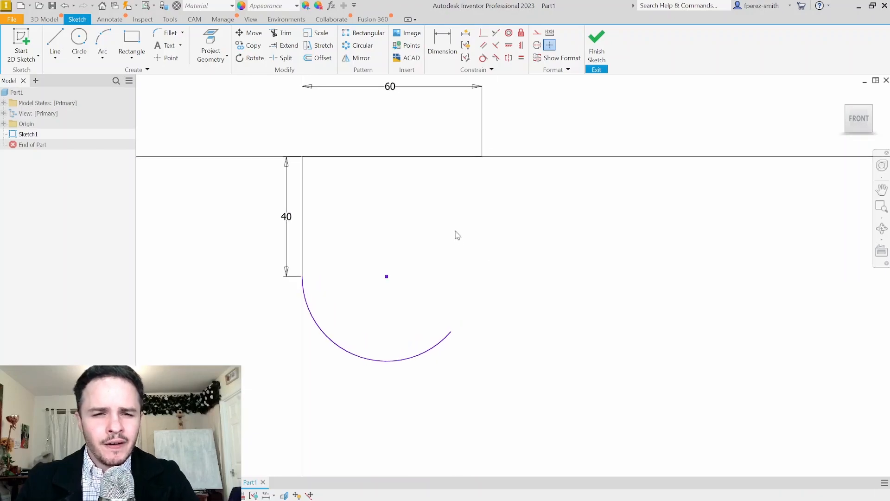
left_click(64, 45)
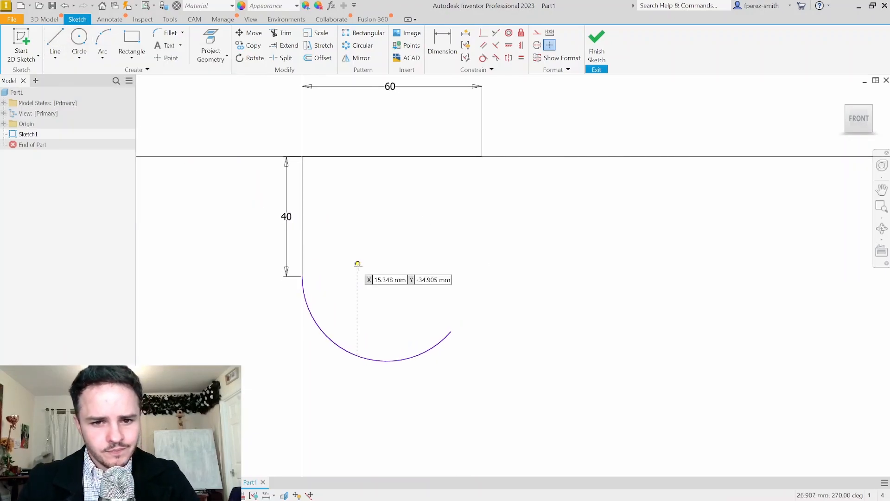
left_click(387, 276)
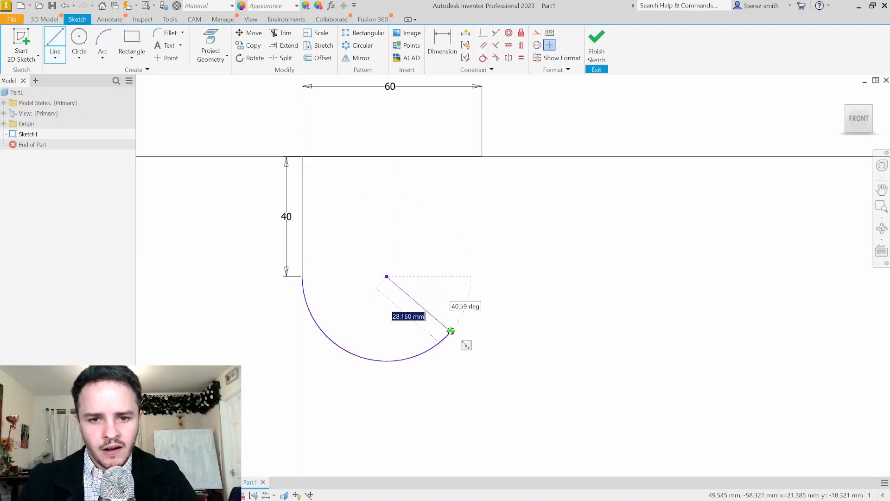
left_click(451, 331)
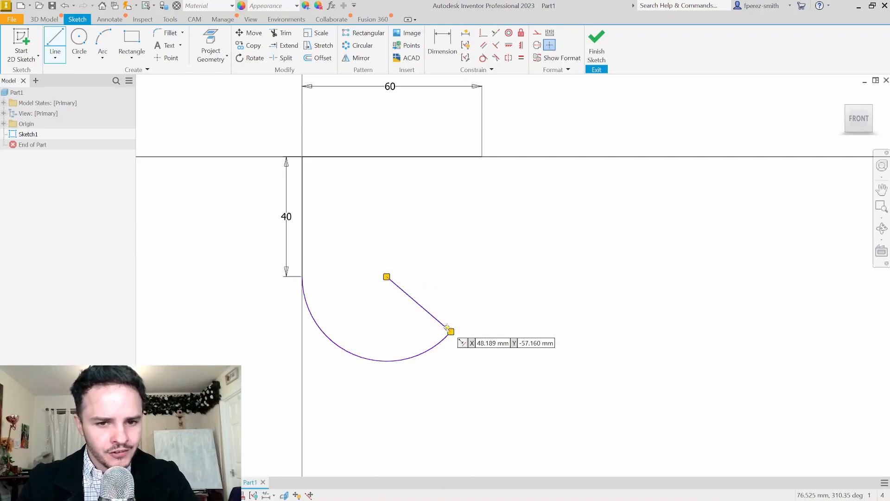
key("Escape")
key("Escape")
Convert the diagonal centre line to construction geometry
left_click_drag(443, 281, 405, 318)
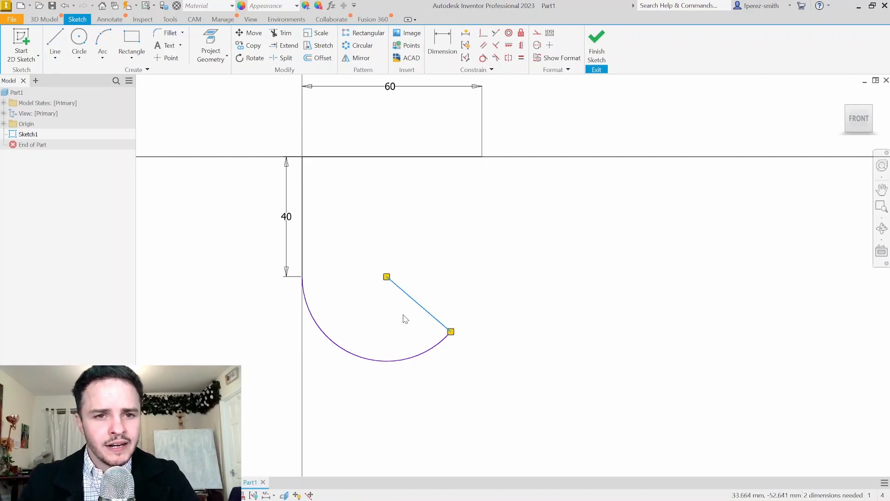
left_click(457, 282)
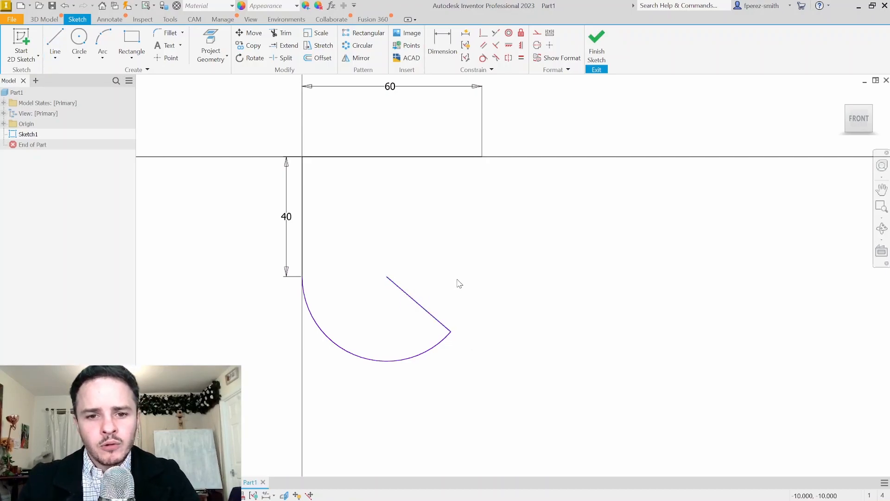
left_click(422, 311)
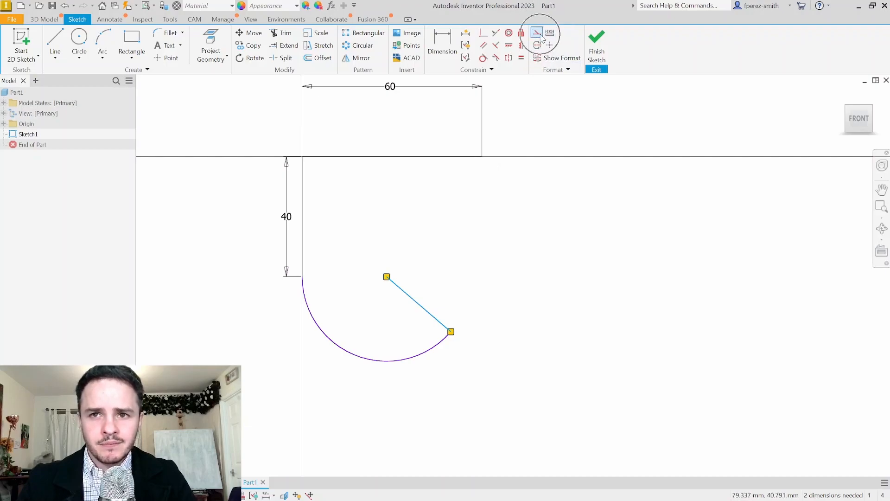
left_click(537, 34)
left_click(538, 33)
left_click(539, 36)
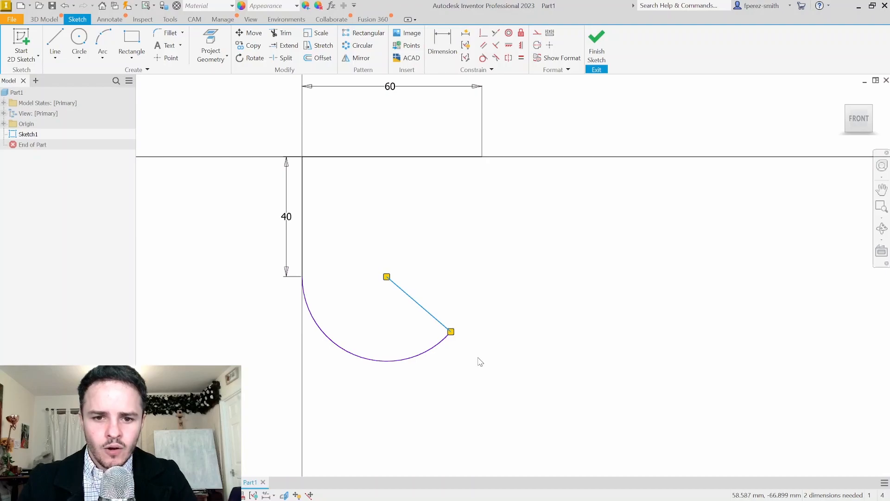
right_click(420, 306)
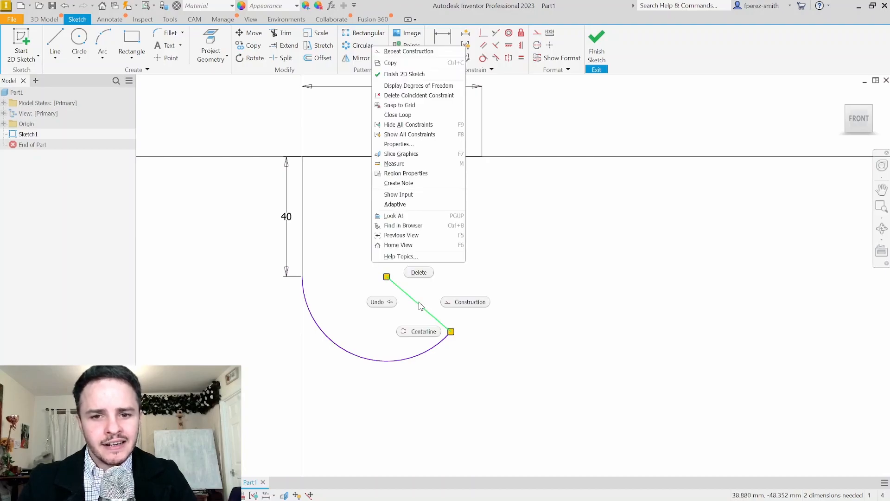
left_click(458, 308)
key("Escape")
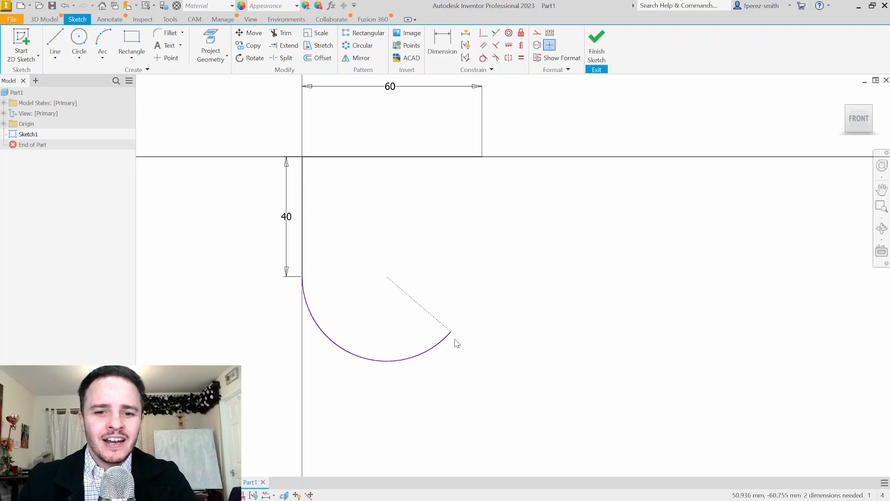
mouse_move(450, 332)
left_mouse_down()
mouse_move(465, 334)
mouse_move(459, 320)
mouse_move(443, 348)
mouse_move(444, 331)
left_mouse_up()
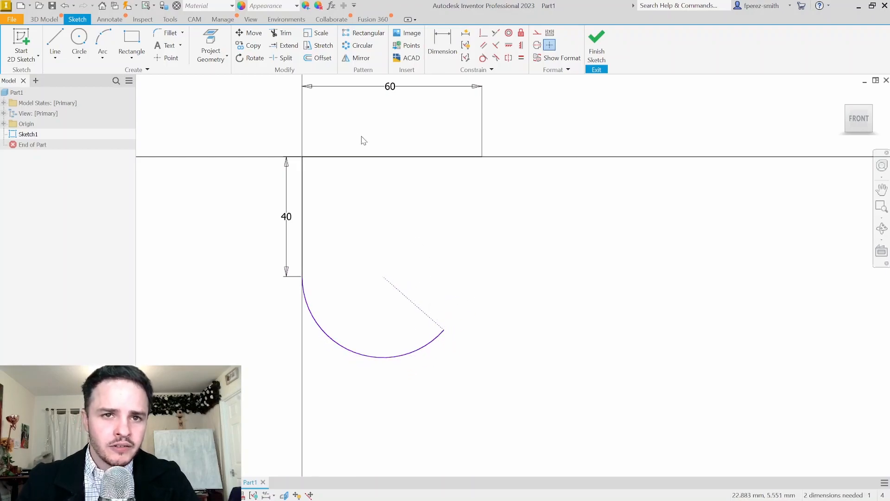
Dimension a 52° angle between the construction line and the vertical line
left_click(446, 46)
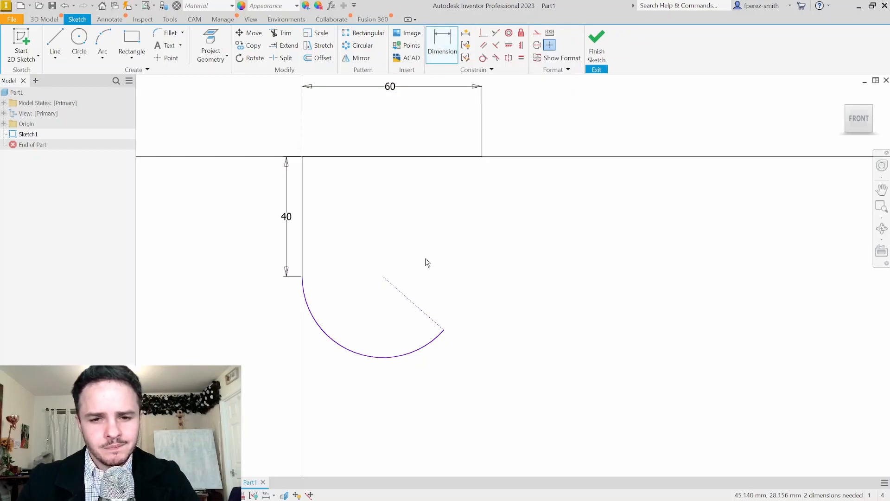
left_click(429, 314)
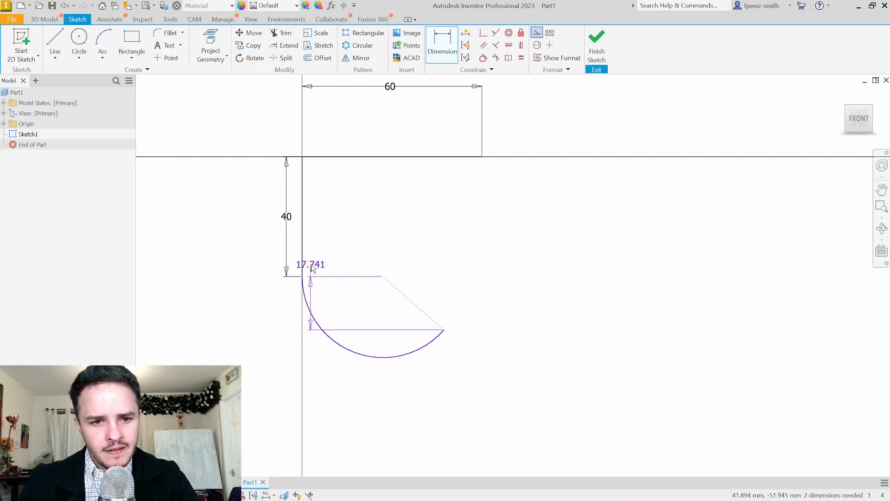
left_click(303, 253)
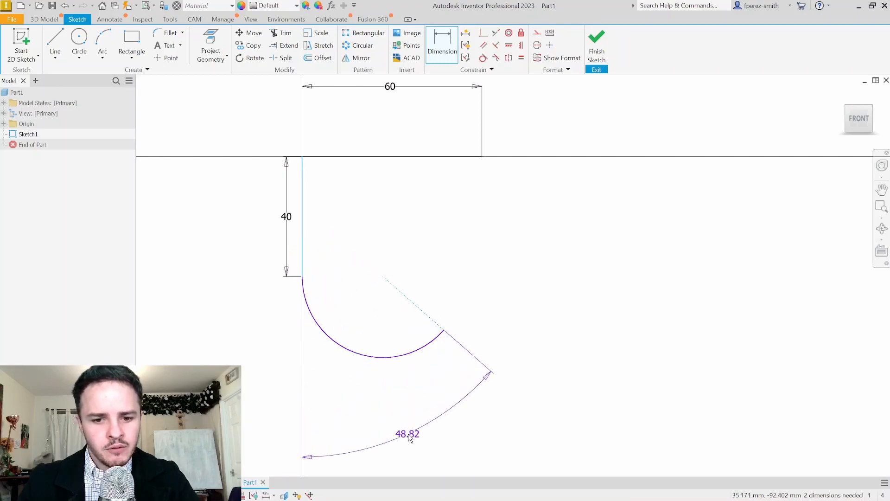
left_click(405, 436)
type("52")
key("Return")
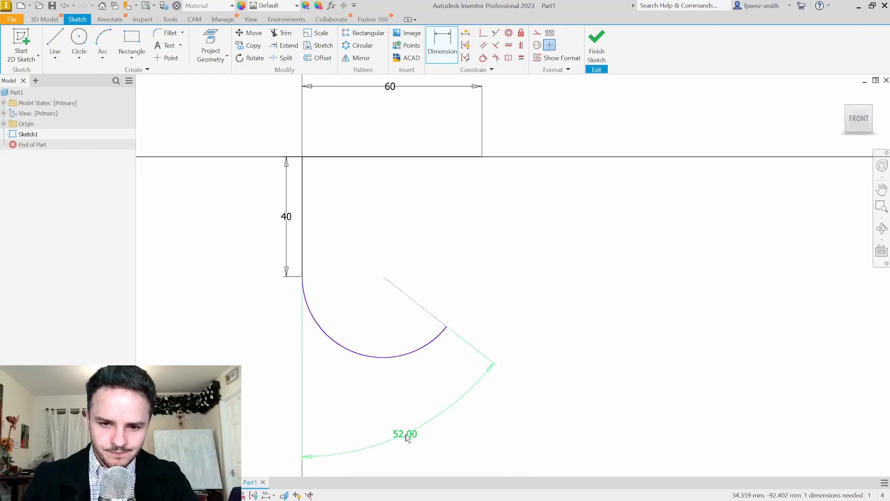
middle_click_drag(485, 318, 467, 231)
key("Escape")
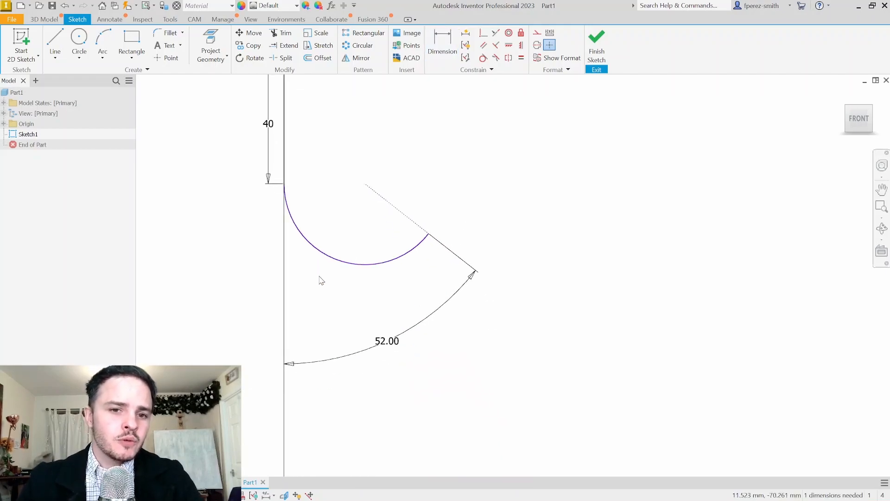
Give the hook arc a 22 mm radius dimension
left_click(439, 49)
left_click(328, 261)
left_click(329, 321)
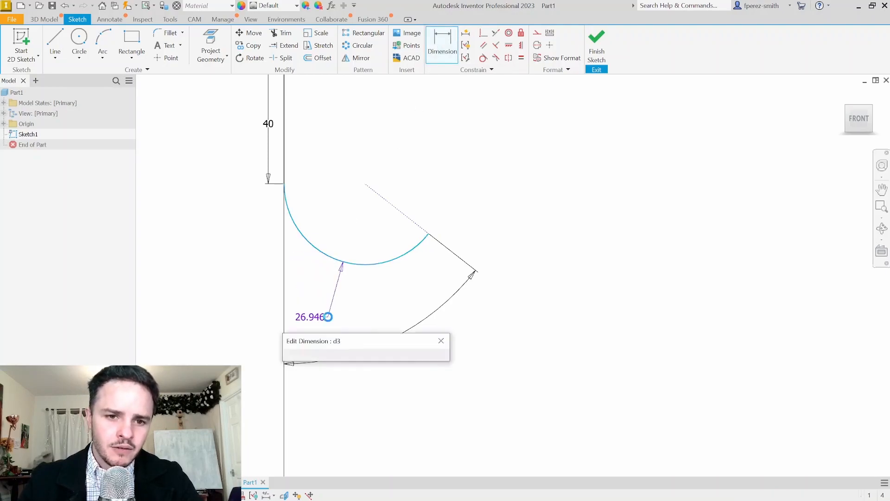
type("2")
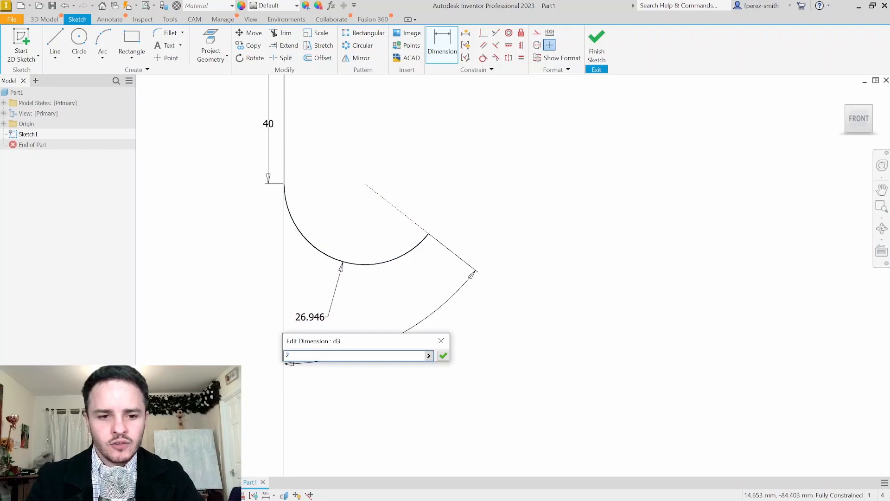
middle_click_drag(442, 186, 436, 278)
mouse_move(525, 200)
middle_mouse_down()
mouse_move(509, 239)
mouse_move(498, 215)
mouse_move(494, 221)
middle_mouse_up()
key("Escape")
Draw a 14 mm line straight up from the 60 mm line's right endpoint
left_click(79, 52)
key("l")
left_click(435, 209)
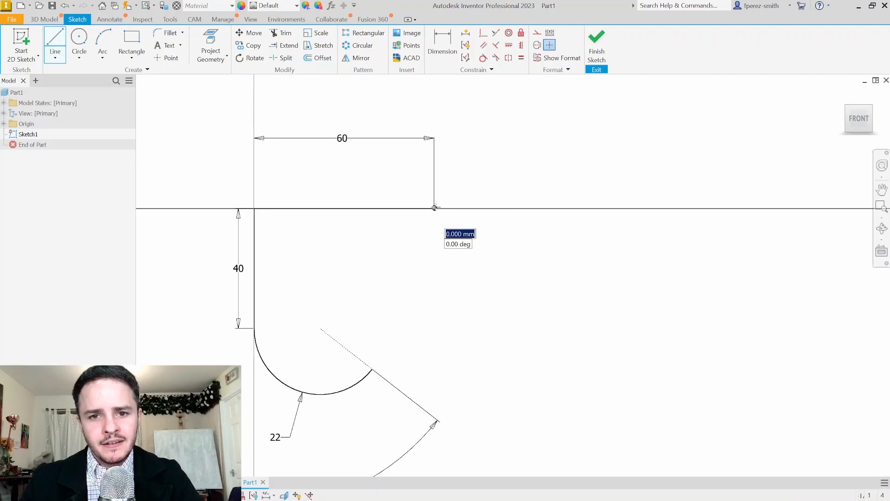
type("14")
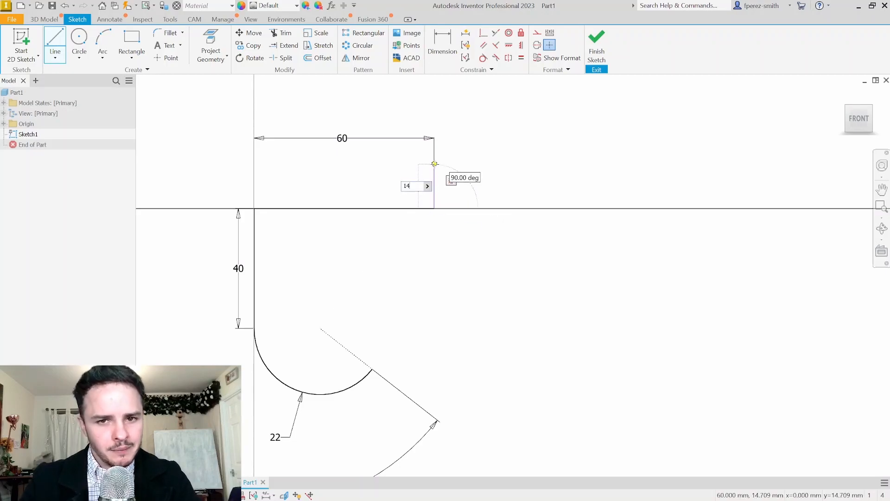
key("Return")
key("Escape")
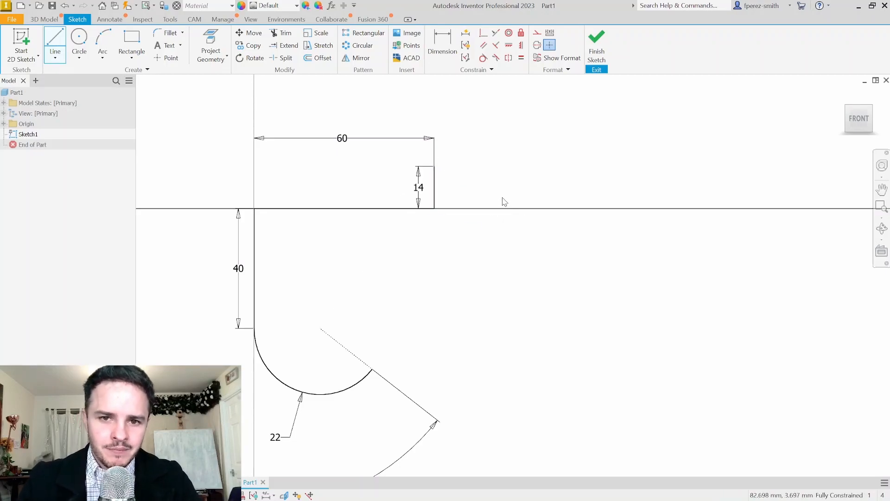
middle_click_drag(505, 202, 480, 201)
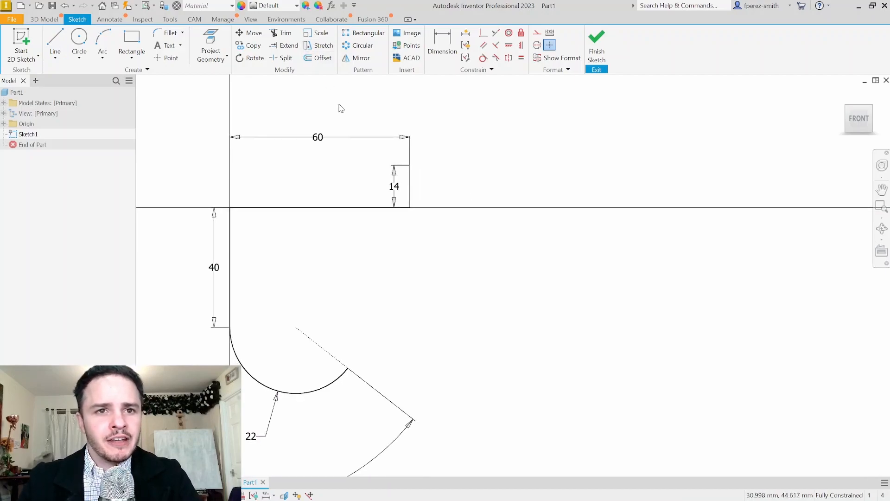
Offset the whole hook profile loop by 4 mm
left_click(319, 60)
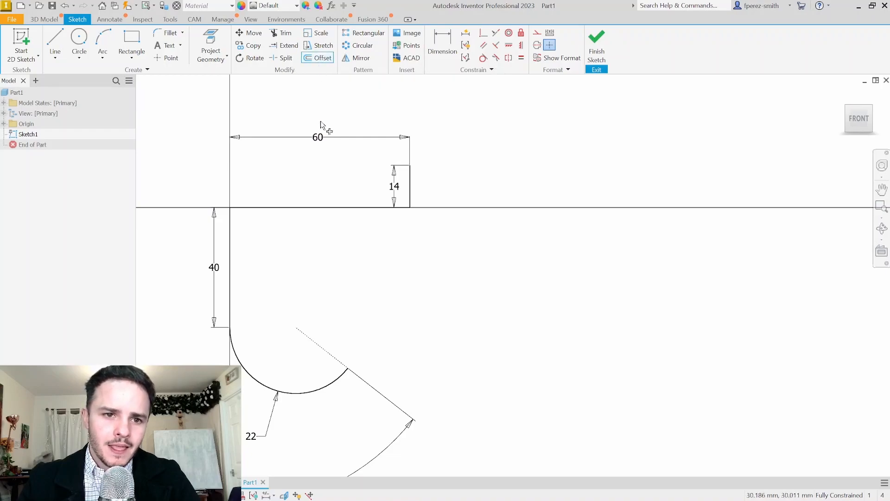
left_click(333, 207)
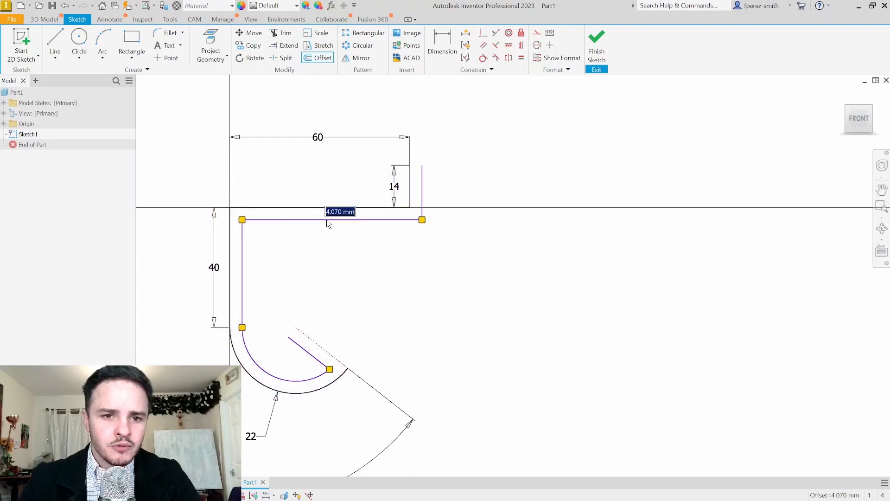
type("4")
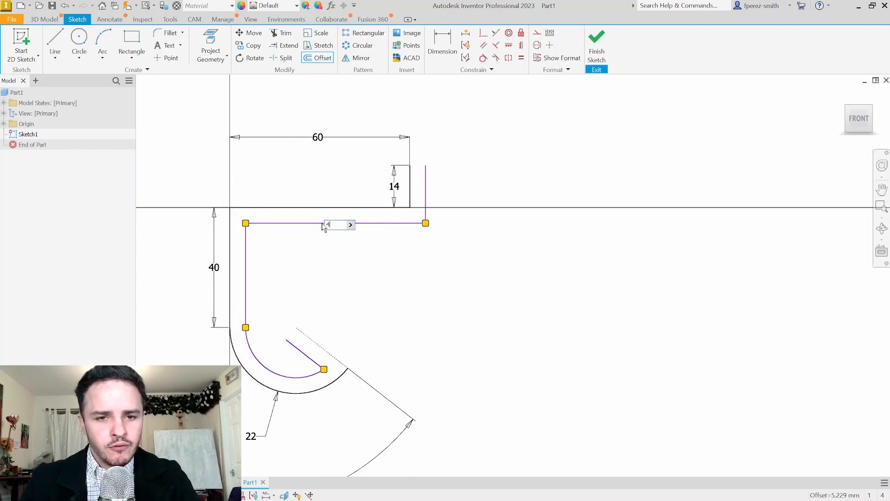
key("Return")
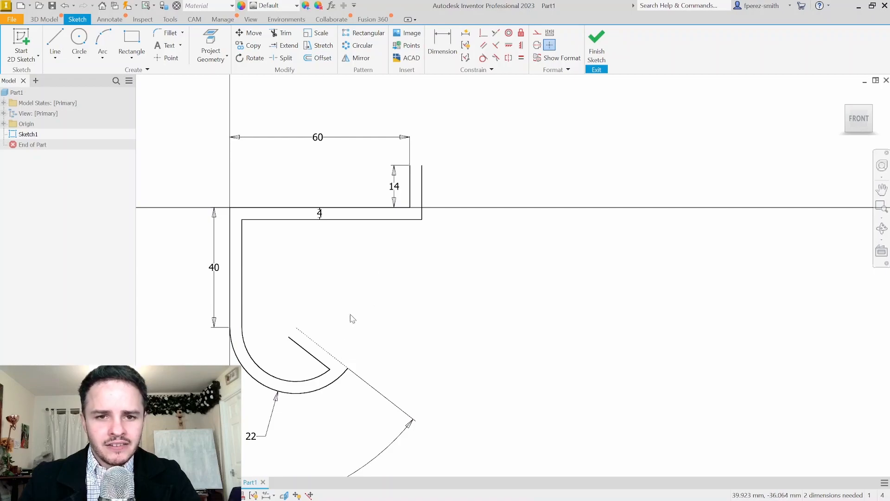
scroll(351, 320, "down", 1)
scroll(343, 357, "up", 5)
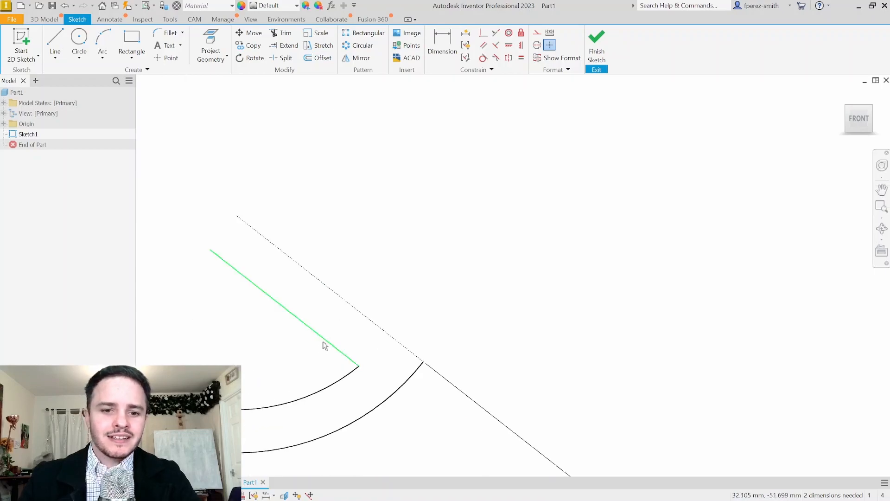
Draw the 4 mm line closing the top of the 14 mm line to the offset copy
scroll(394, 323, "down", 3)
scroll(461, 219, "up", 5)
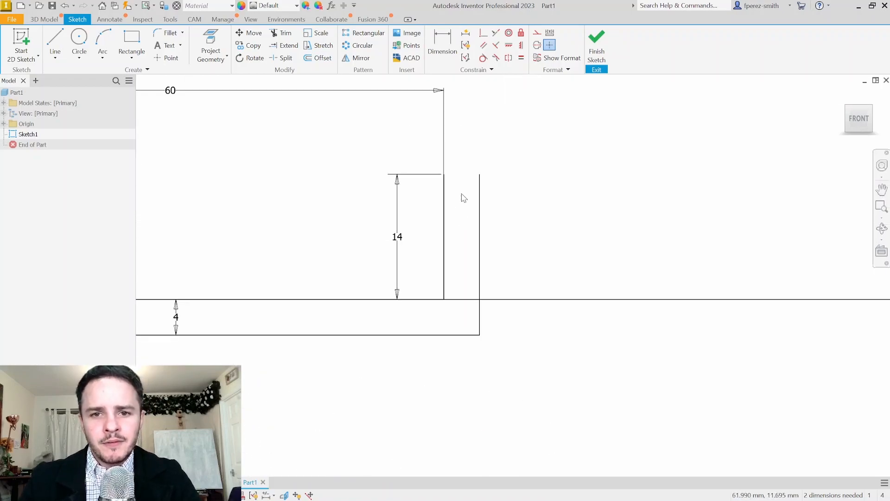
left_click(54, 49)
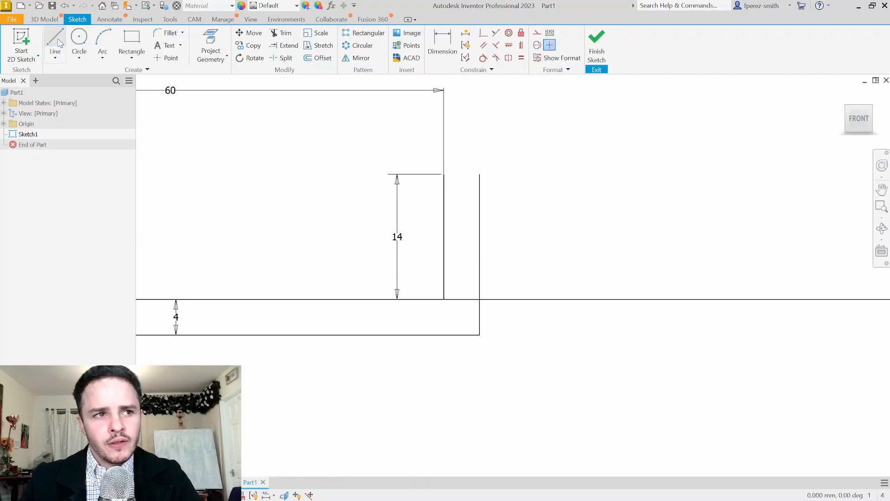
left_click(443, 174)
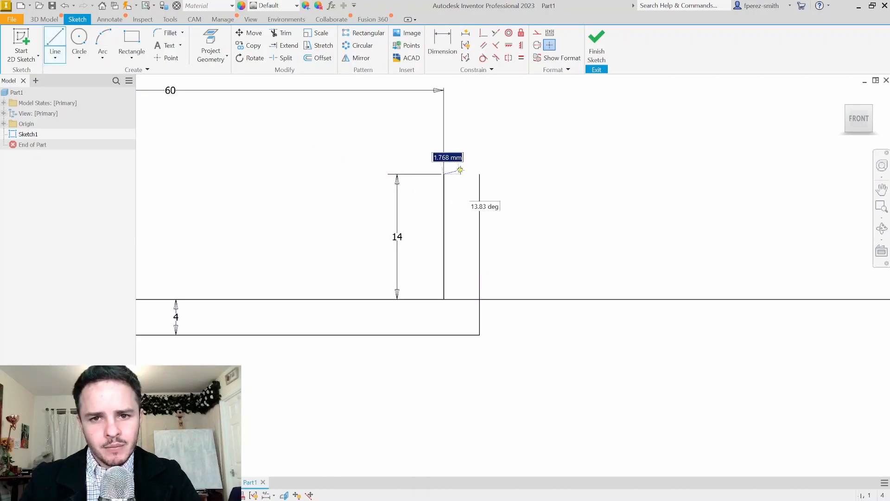
scroll(480, 175, "up", 4)
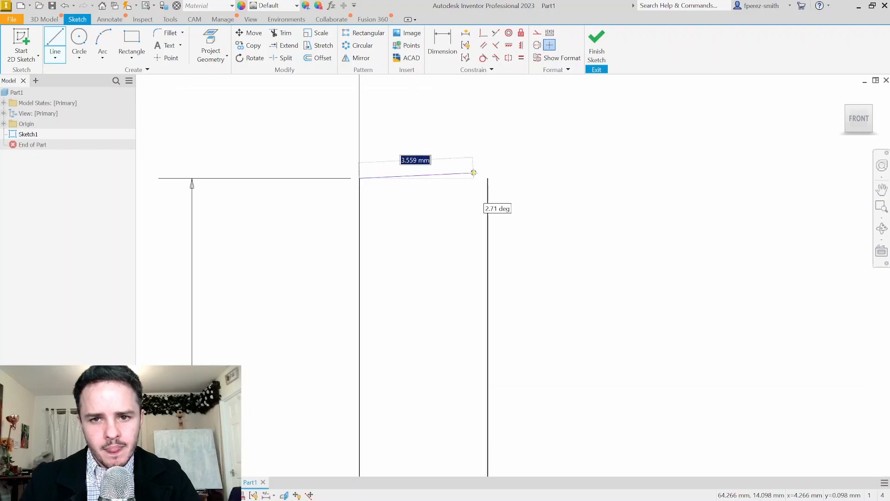
left_click(488, 177)
scroll(557, 173, "down", 5)
key("Escape")
scroll(473, 334, "up", 4)
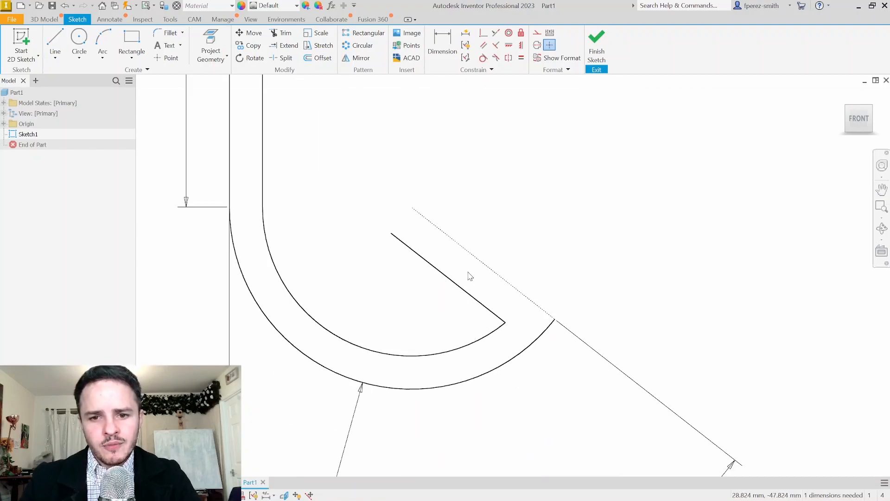
Turn the diagonal line at the hook tip into construction geometry
left_click_drag(459, 297, 455, 305)
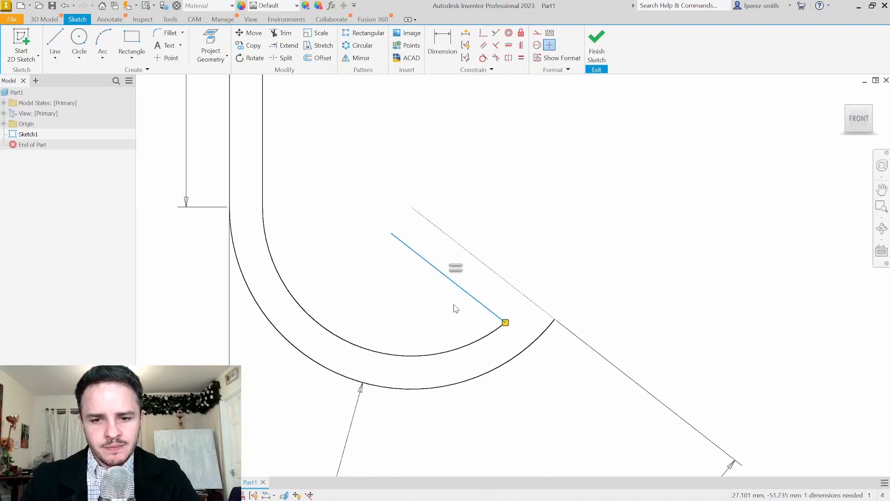
right_click(481, 284)
left_click(531, 284)
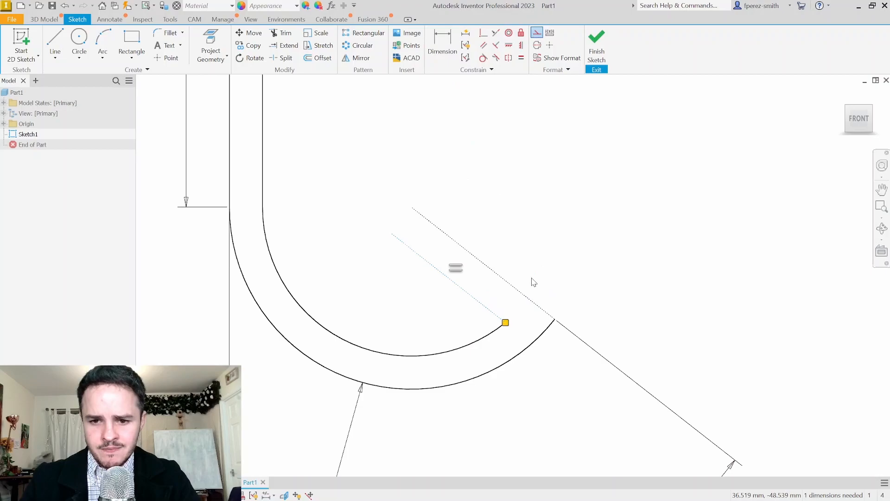
left_click(562, 261)
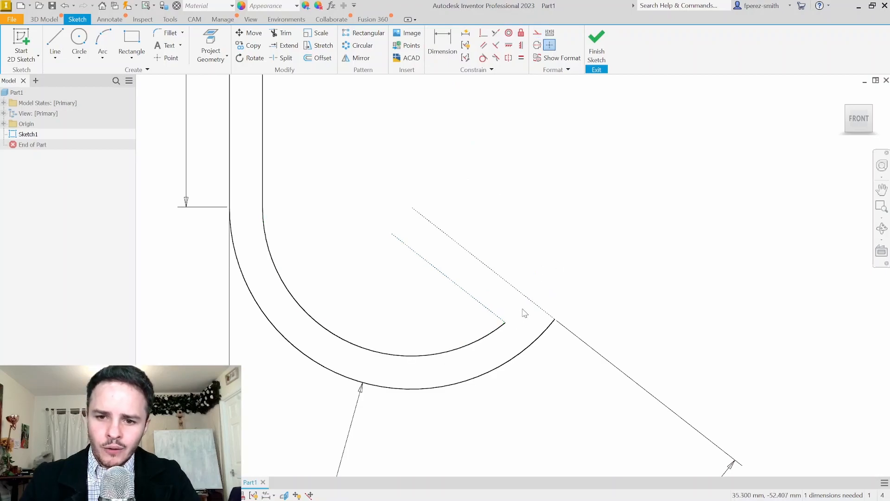
middle_click_drag(534, 263, 519, 240)
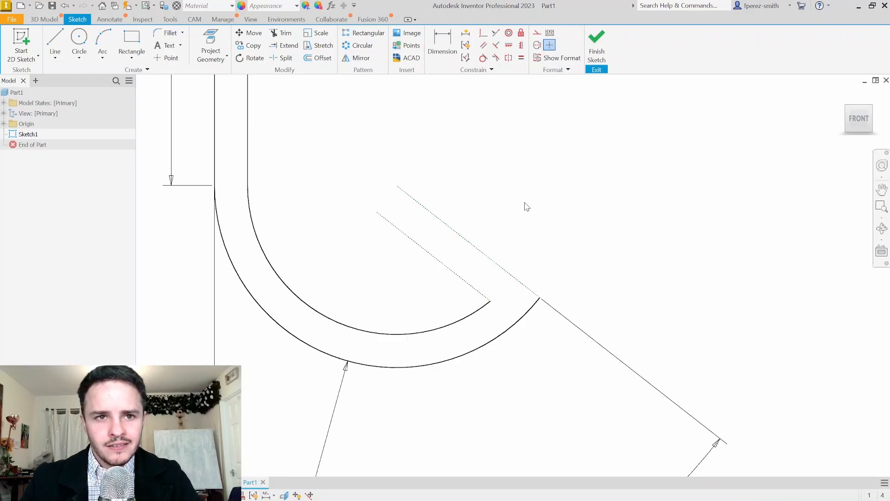
Extend the inner arc to the construction line and join the inner and outer arc ends with a line
left_click(286, 45)
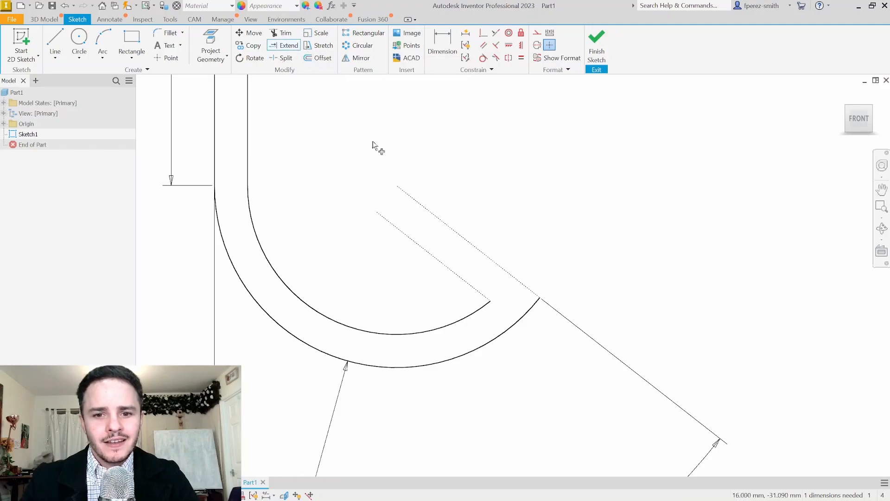
left_click(480, 309)
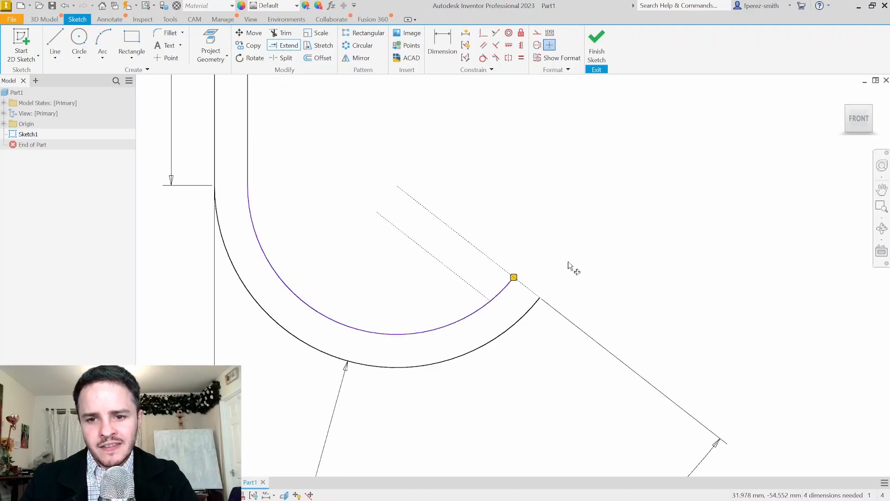
key("Escape")
middle_click_drag(575, 234, 561, 231)
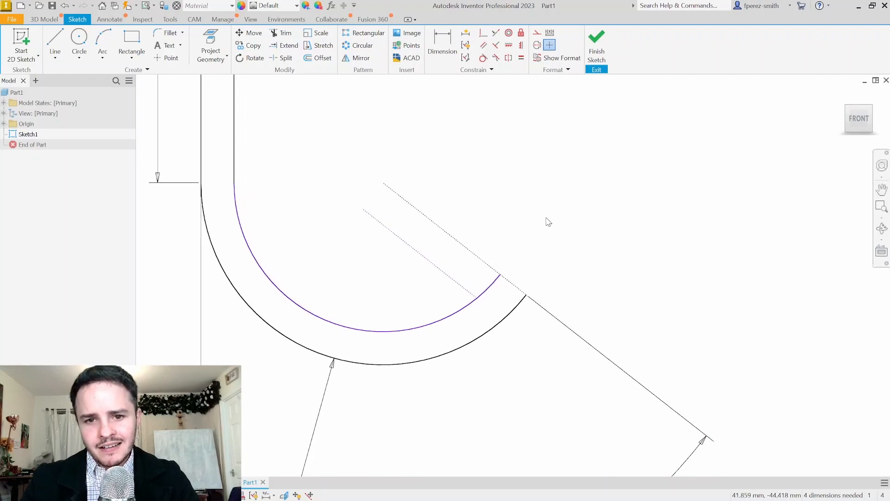
left_click(54, 40)
left_click(501, 274)
left_click(525, 295)
key("Escape")
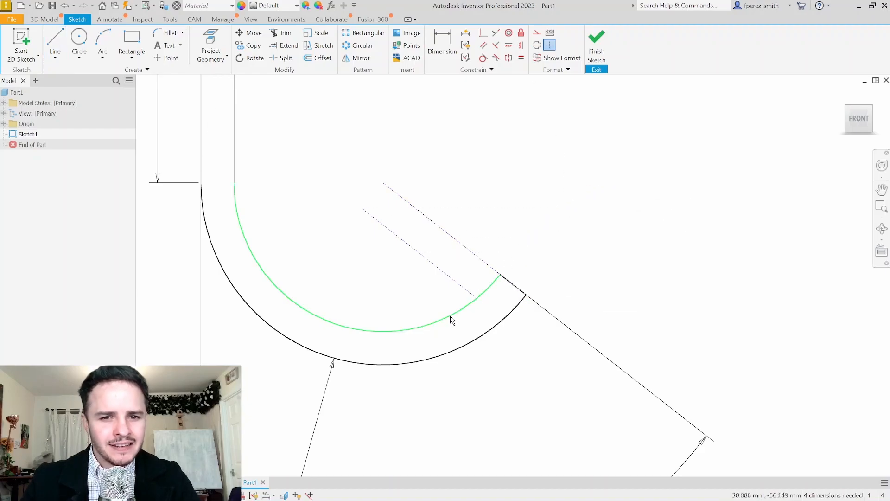
left_click_drag(451, 308, 443, 315)
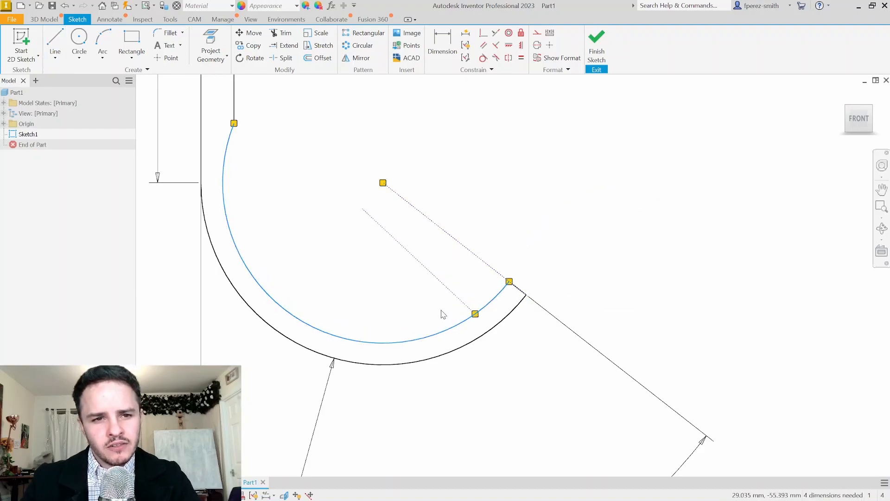
key("ctrl+z")
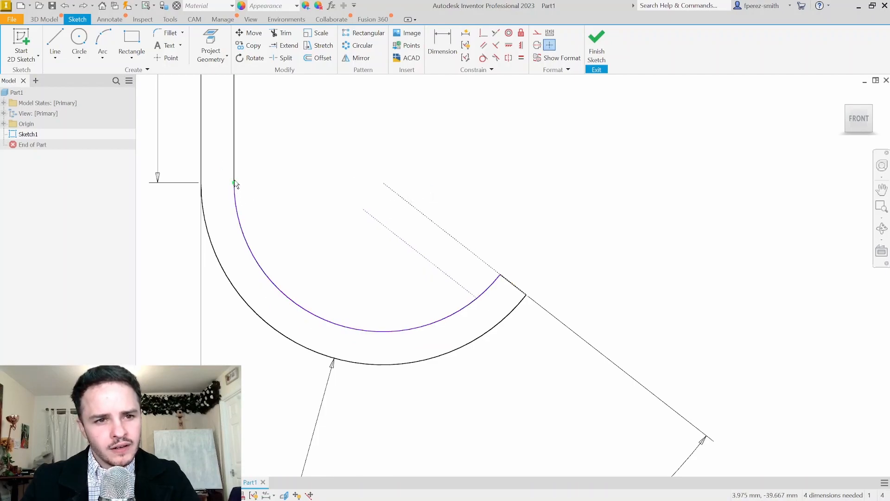
Make the inner arc tangent to the inner vertical line
middle_click_drag(288, 175, 331, 191)
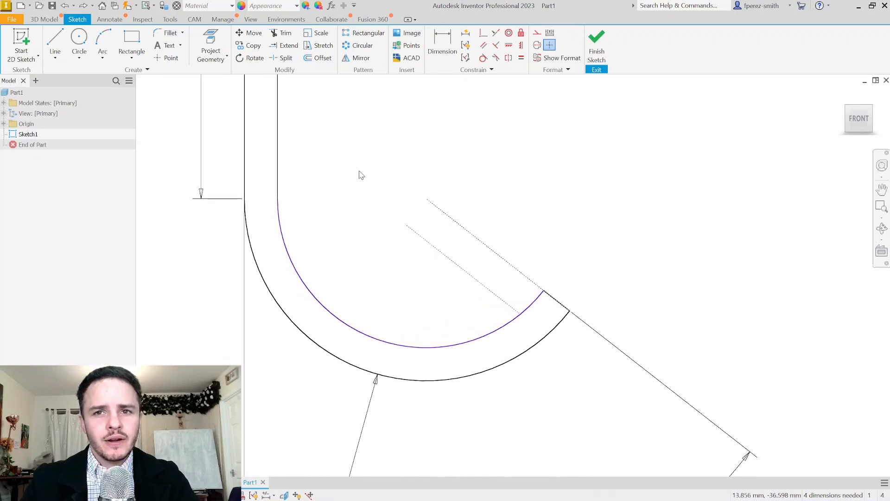
left_click(483, 58)
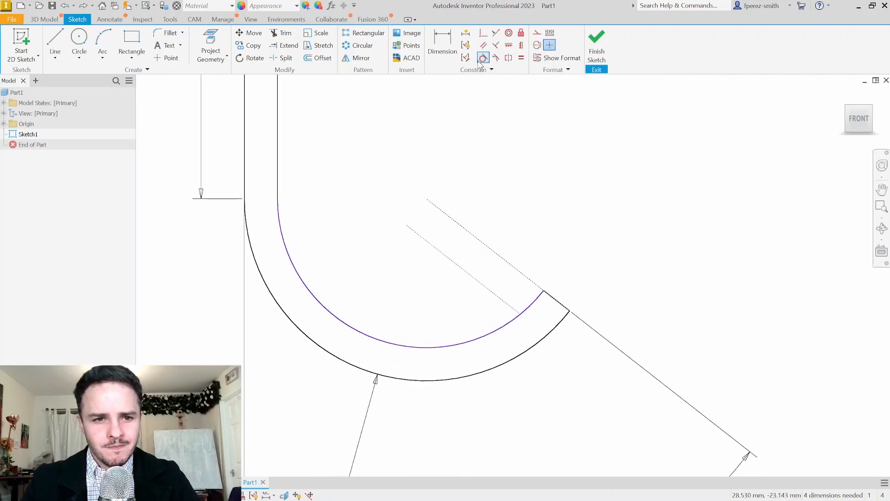
left_click(278, 187)
left_click(283, 228)
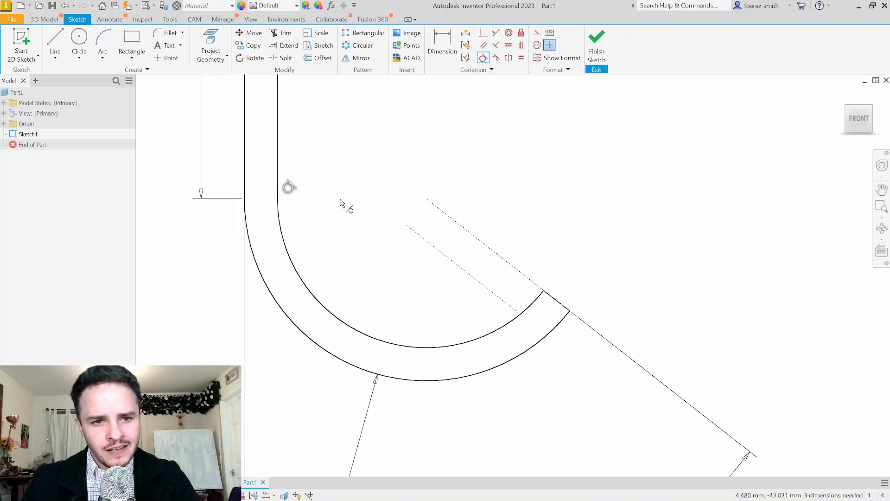
key("Escape")
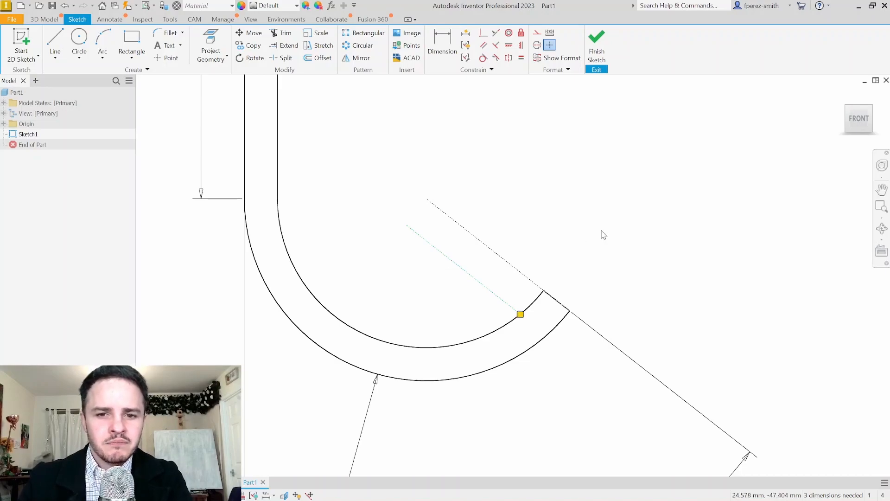
scroll(594, 227, "down", 2)
scroll(594, 224, "down", 3)
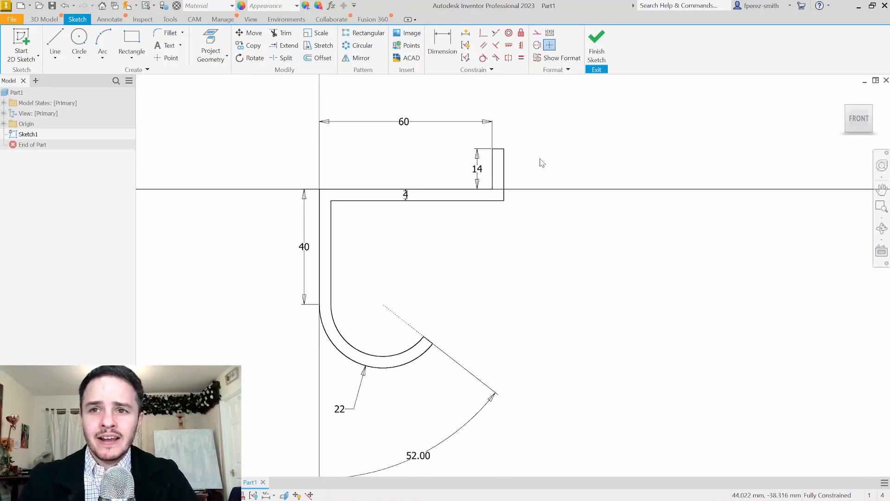
Finish the hook sketch and extrude its profile 12 mm deep into a solid body
left_click(598, 46)
scroll(641, 266, "down", 4)
mouse_move(640, 266)
middle_mouse_down()
mouse_move(507, 185)
mouse_move(435, 161)
middle_mouse_up()
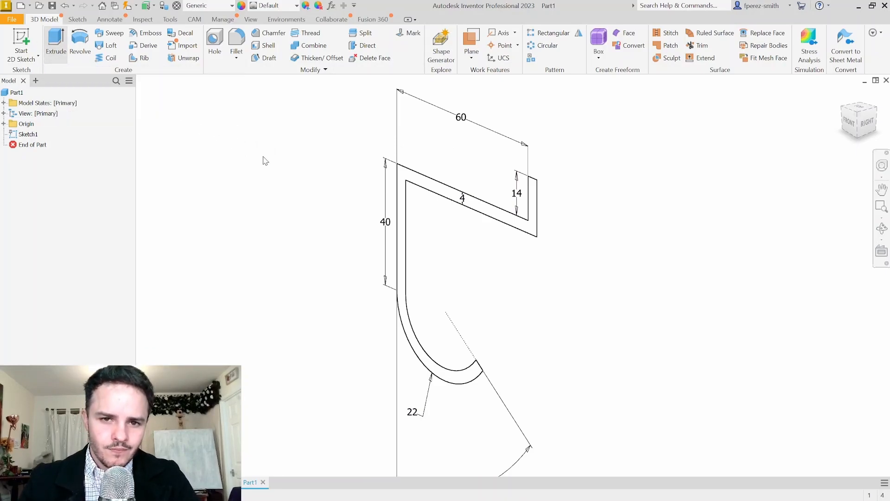
key("e")
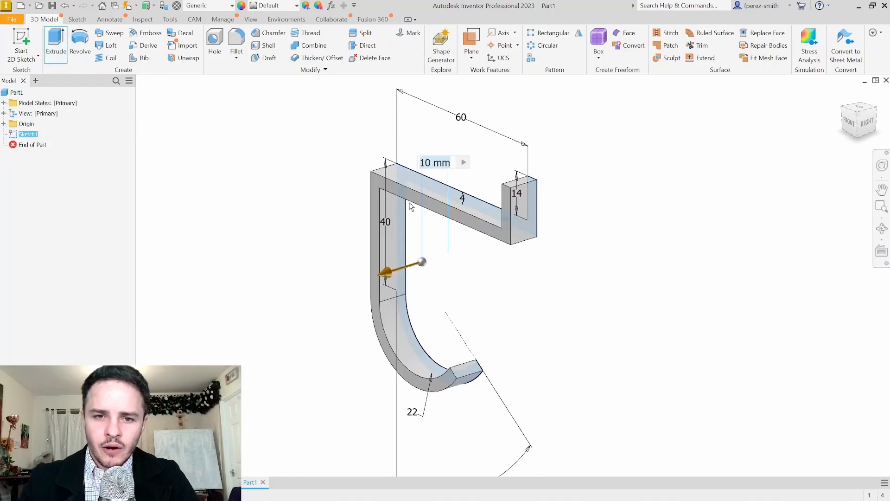
left_click_drag(1, 258, 746, 142)
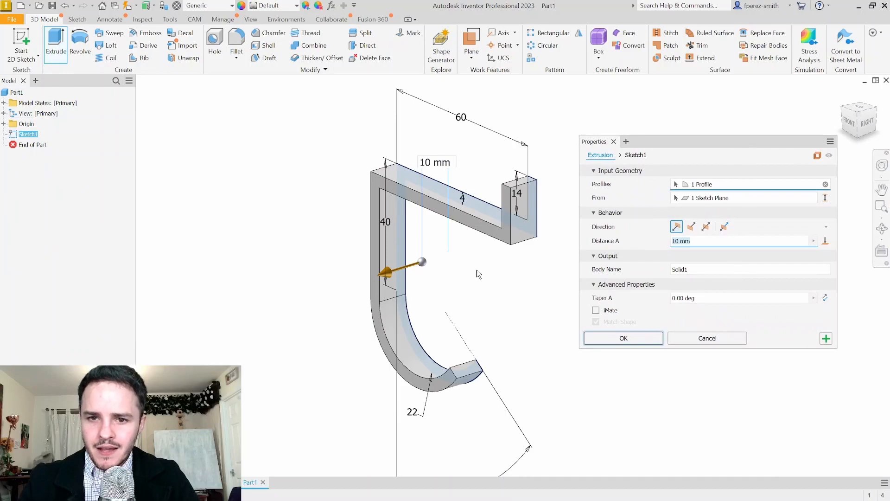
left_click_drag(383, 276, 360, 264)
left_click_drag(762, 243, 639, 247)
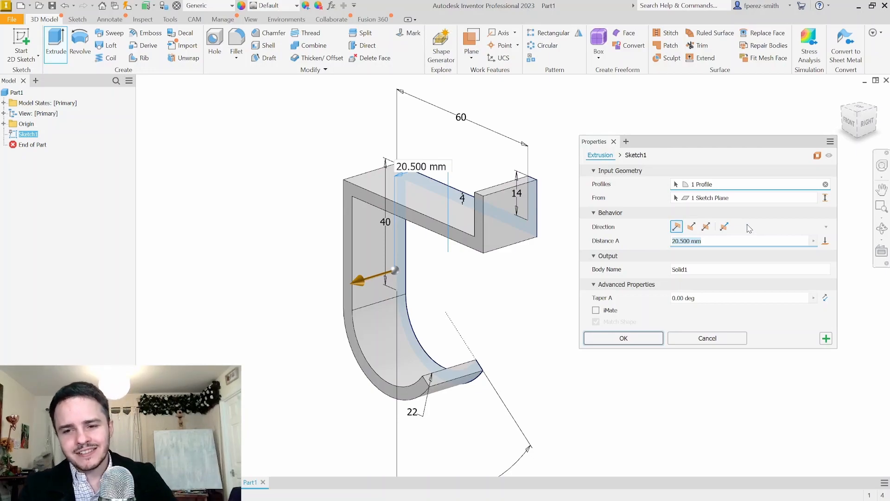
type("12")
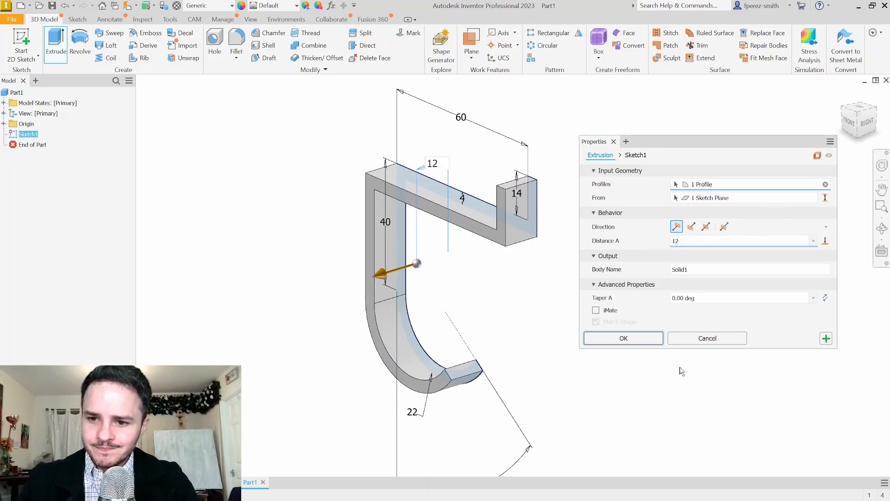
left_click(623, 338)
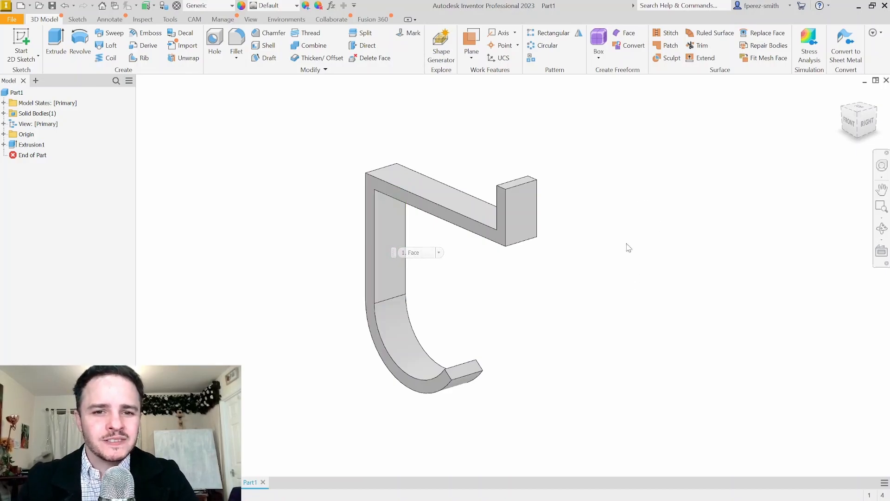
Start a sketch on the hook's long vertical face and draw two 10 mm reference lines
left_click(27, 37)
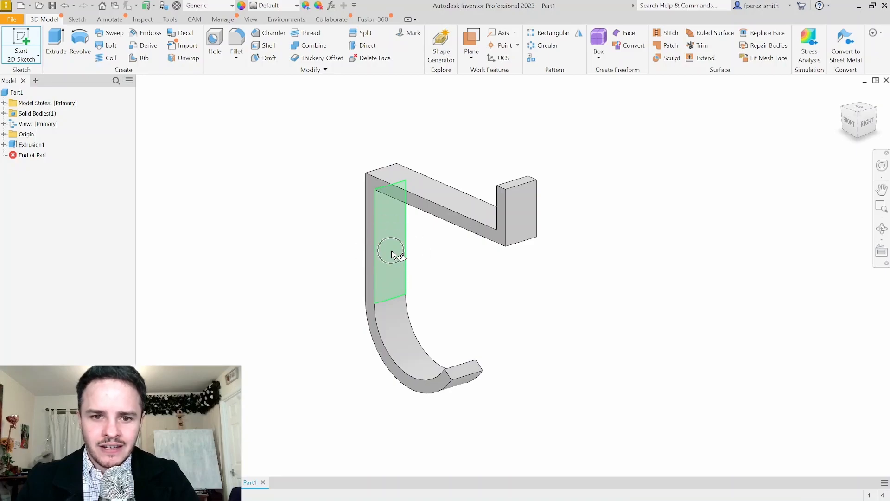
left_click(407, 266)
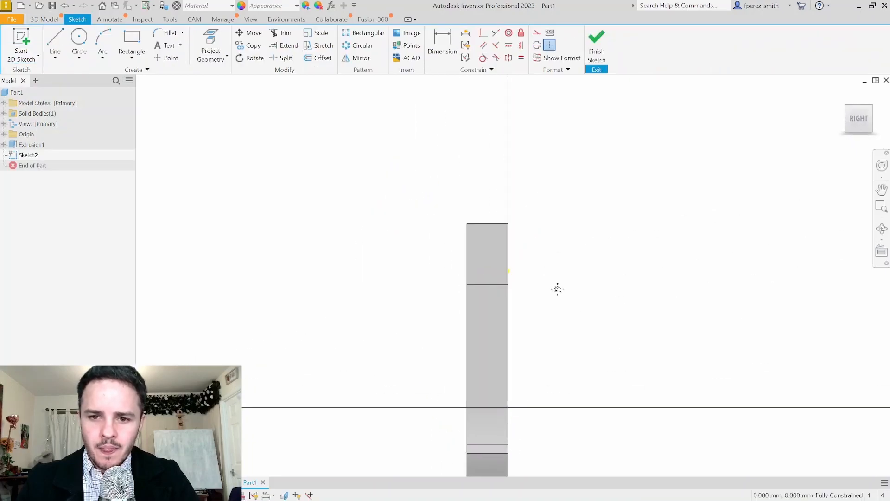
left_click(55, 40)
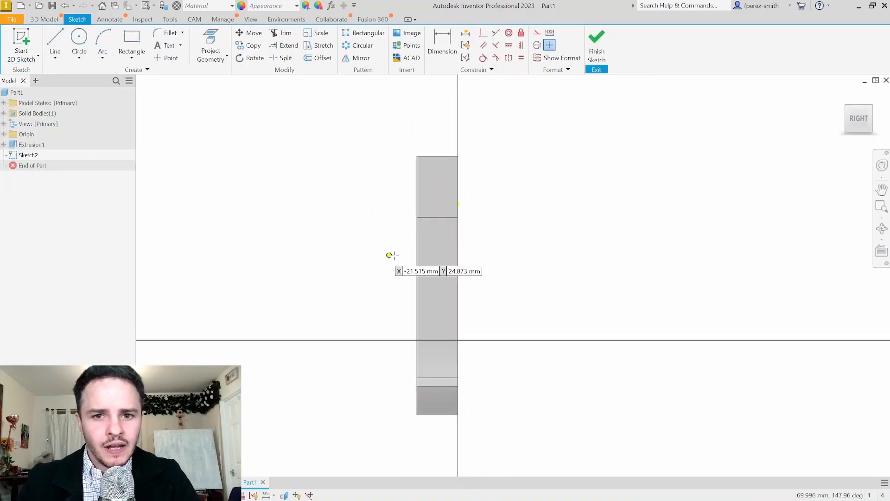
left_click(438, 217)
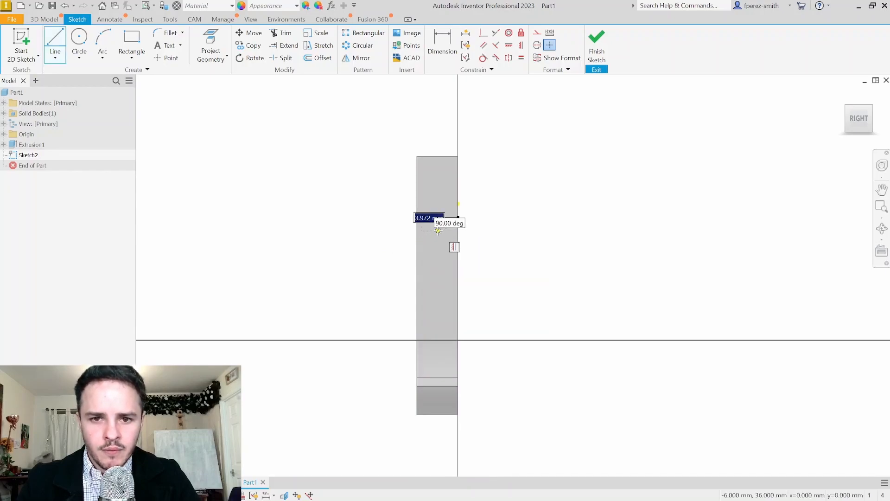
type("10")
key("Return")
left_click(55, 46)
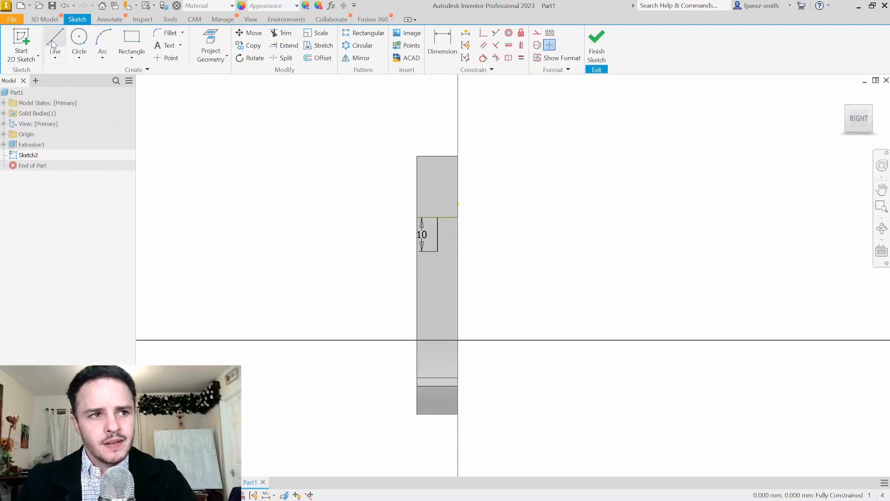
left_click(438, 340)
type("10")
key("Return")
key("Escape")
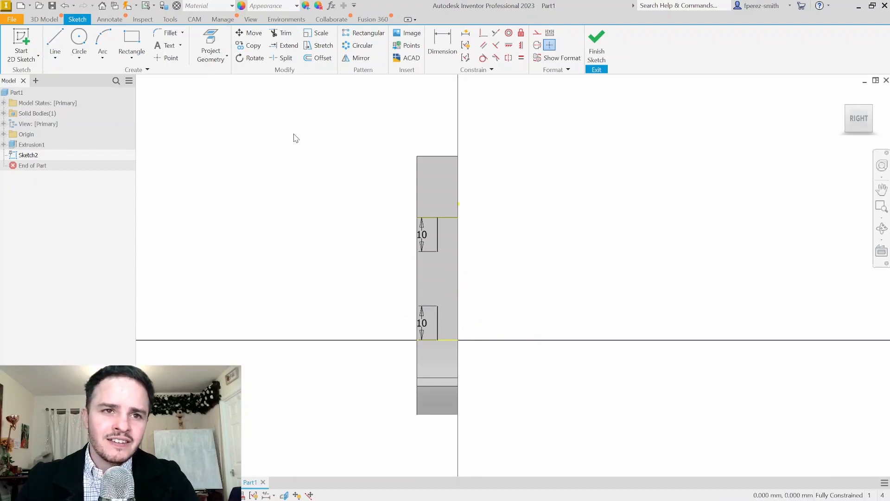
Place two sketch points at the ends of the 10 mm lines and finish the sketch
left_click(162, 59)
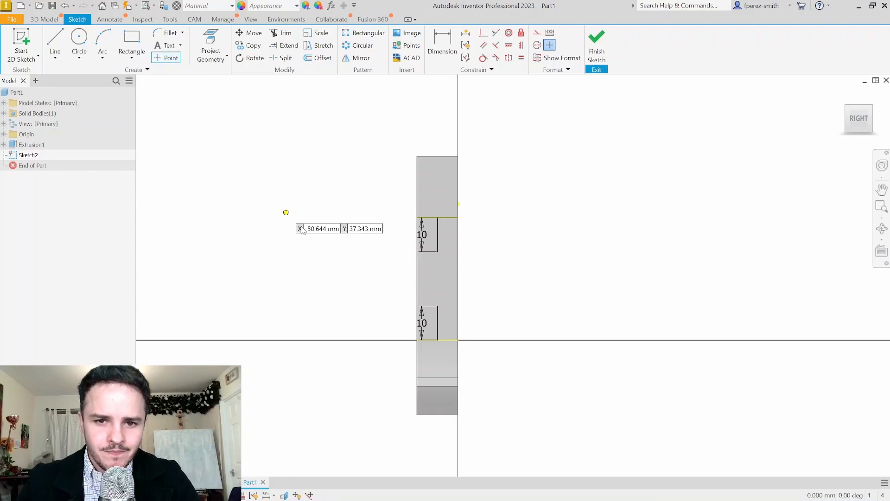
left_click(438, 251)
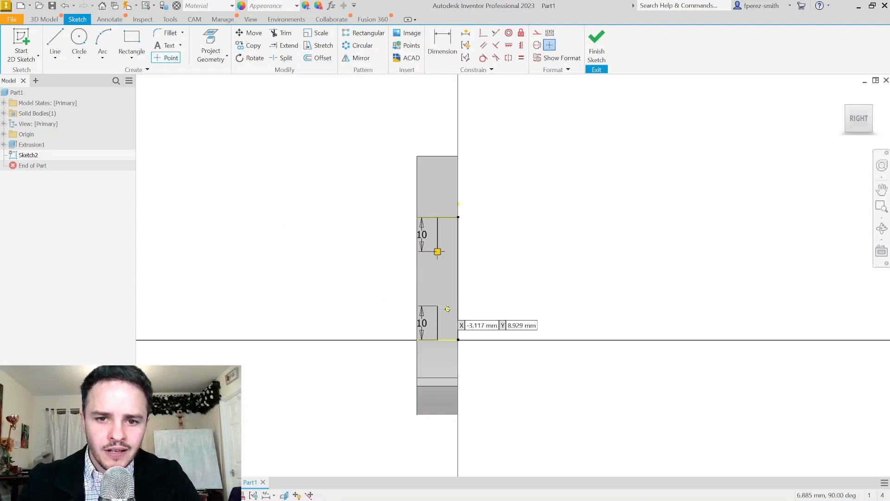
left_click(438, 305)
key("Escape")
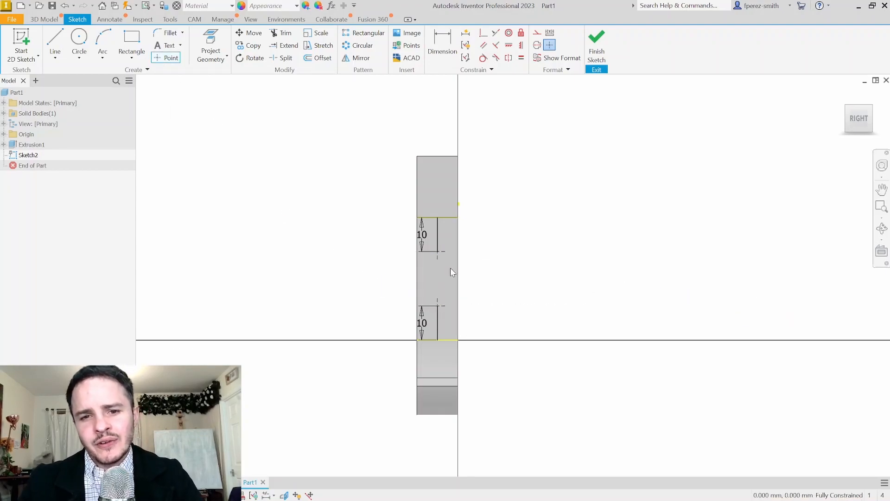
middle_click_drag(453, 272, 473, 274, "shift")
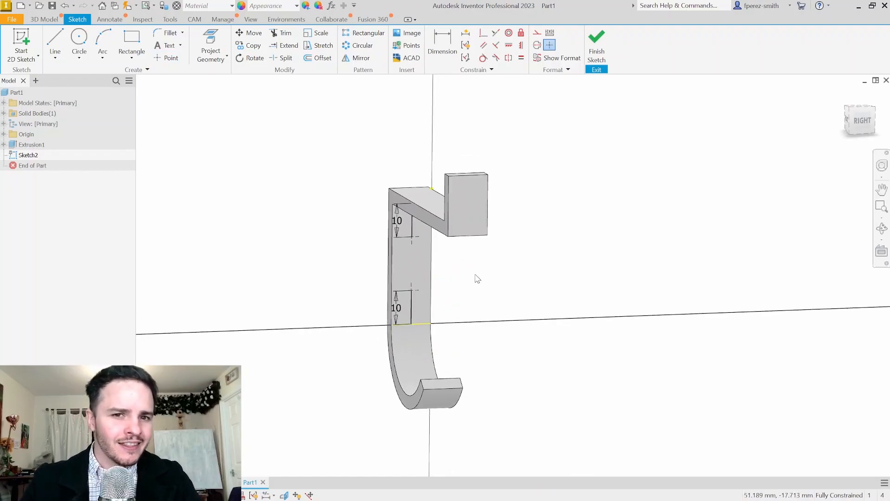
left_click(597, 58)
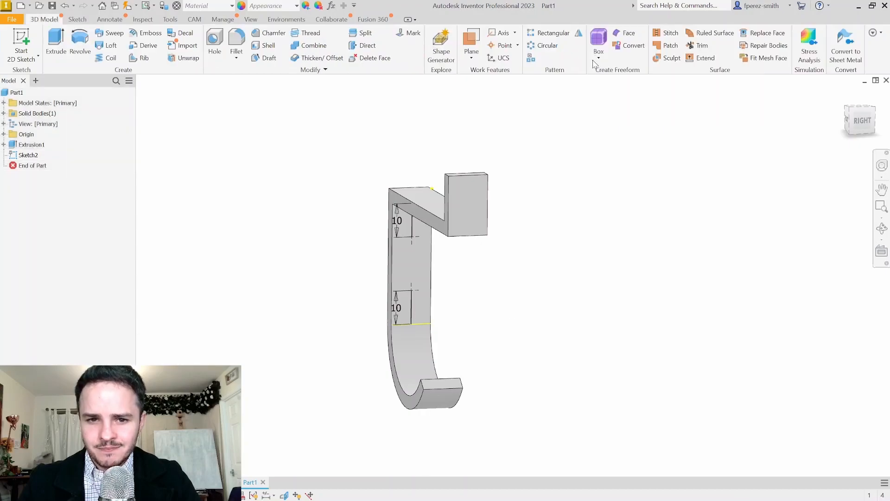
middle_click_drag(499, 280, 507, 272, "shift")
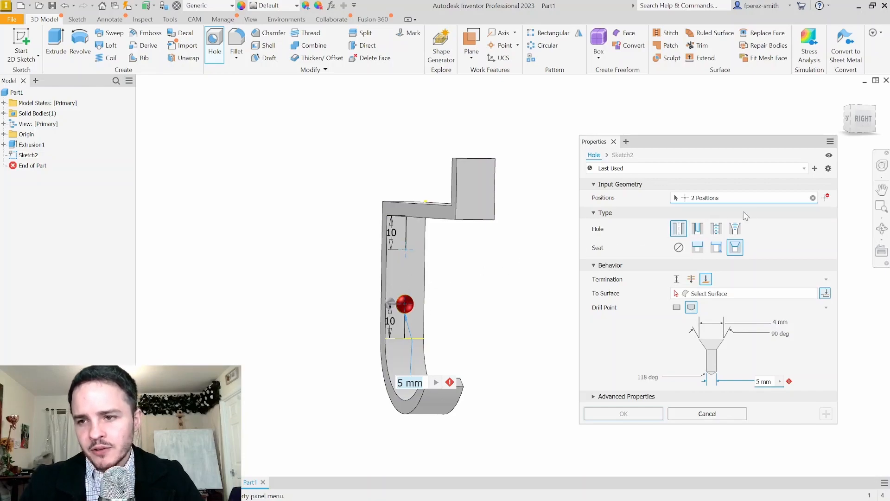
Position the holes on the sketch points as 5 mm drilled holes with 8 mm countersinks
left_click(813, 198)
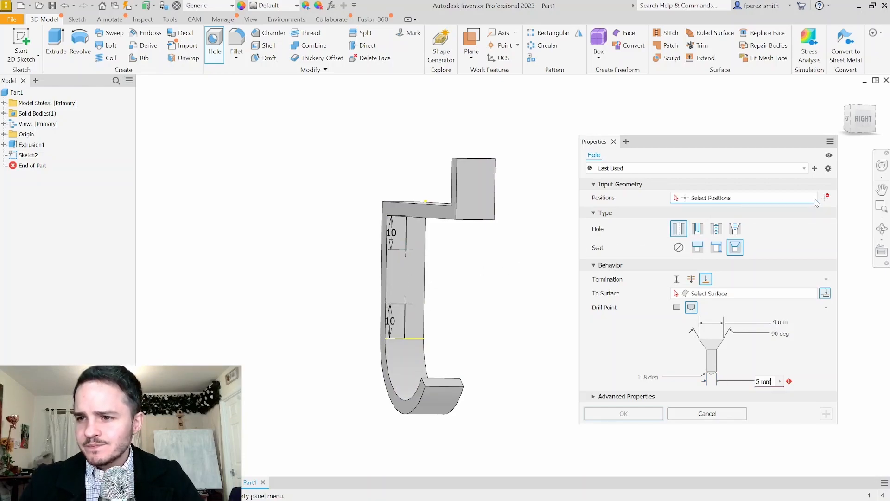
left_click(739, 201)
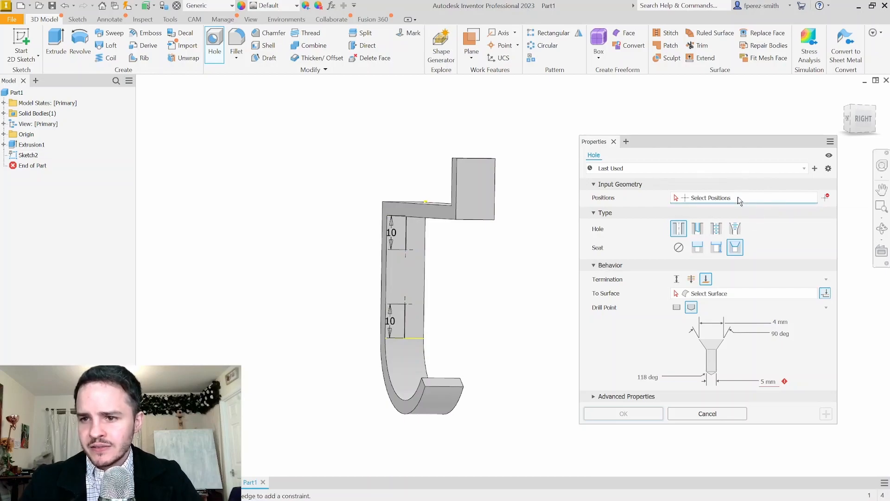
left_click(405, 250)
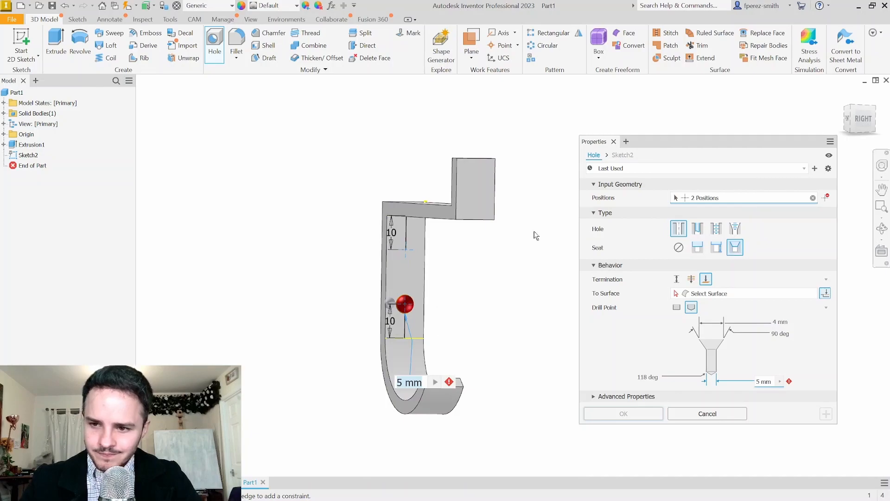
left_click(683, 233)
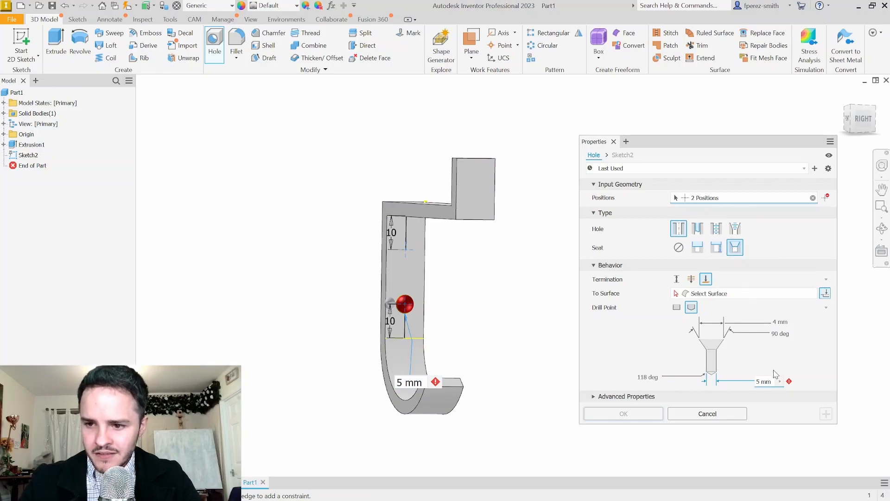
type("5")
left_click(778, 322)
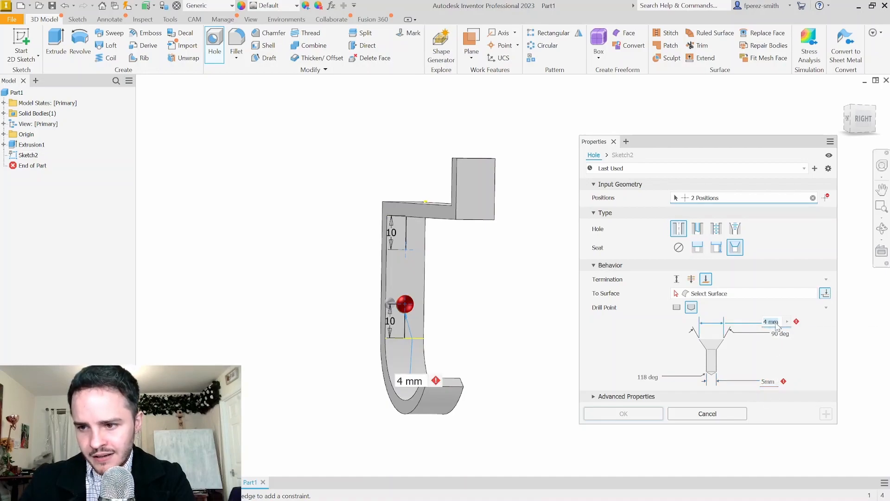
type("8")
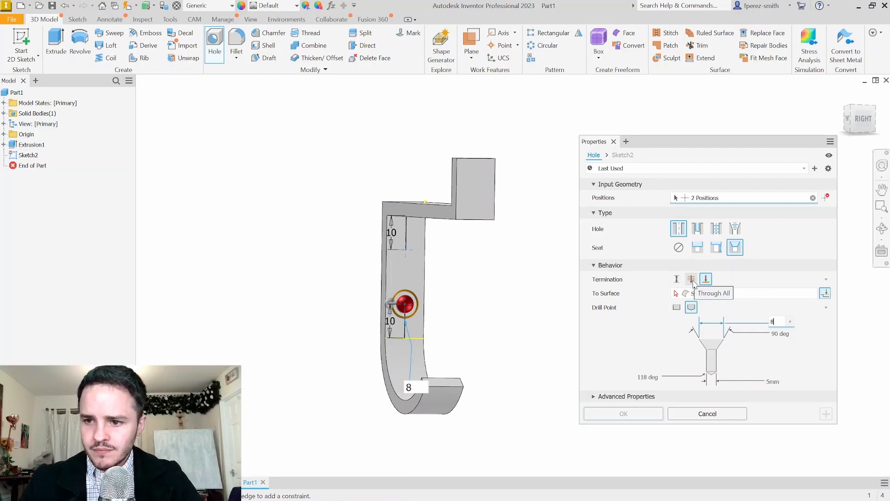
Terminate the holes at the back face of the leg and create the countersunk holes
left_click(677, 279)
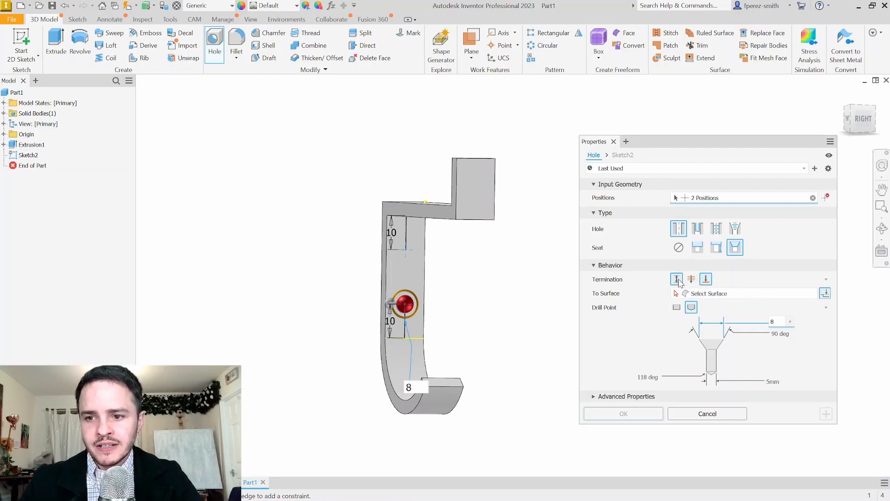
key("F6")
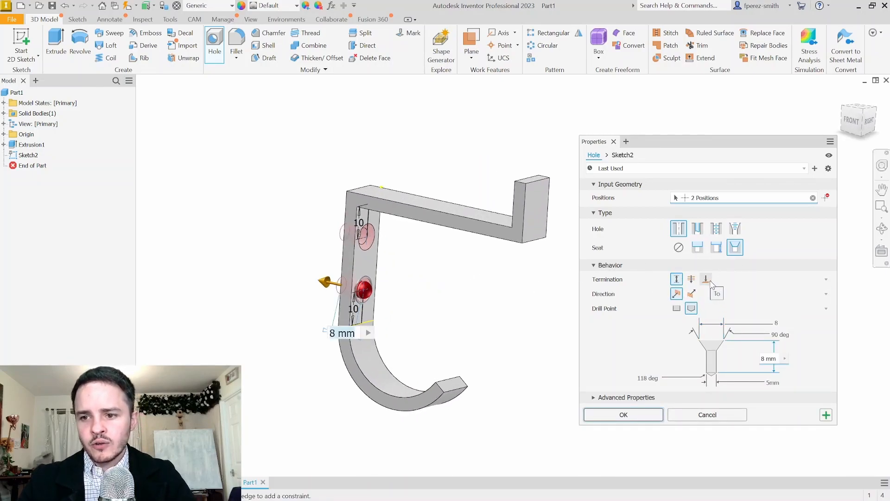
left_click(706, 279)
middle_click_drag(427, 252, 390, 251, "shift")
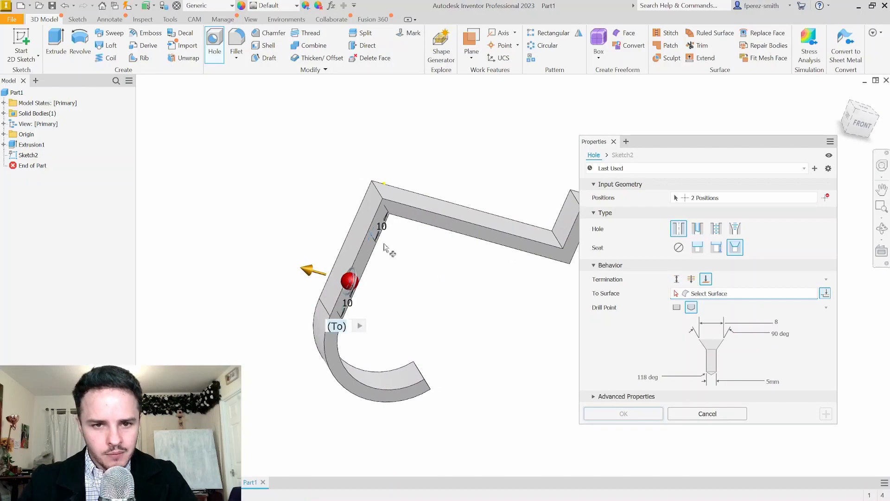
left_click(360, 238)
middle_click_drag(469, 276, 386, 263, "shift")
scroll(380, 290, "up", 5)
scroll(384, 296, "down", 2)
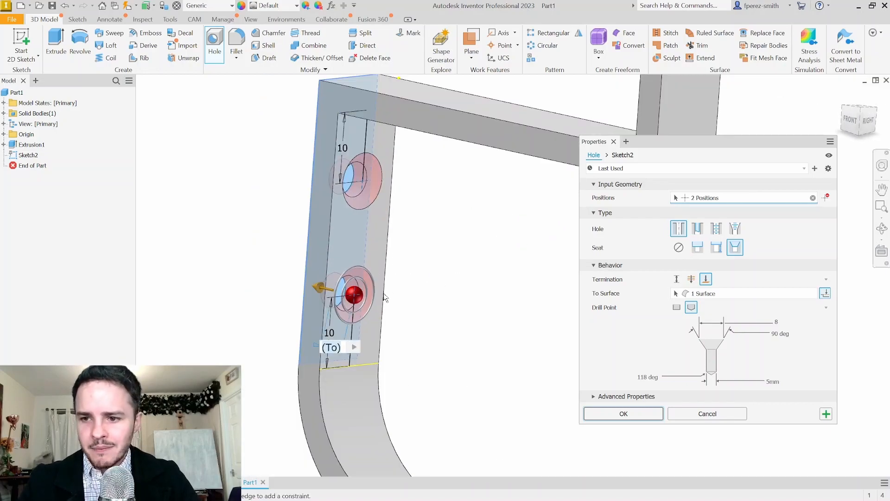
middle_click_drag(530, 328, 495, 299)
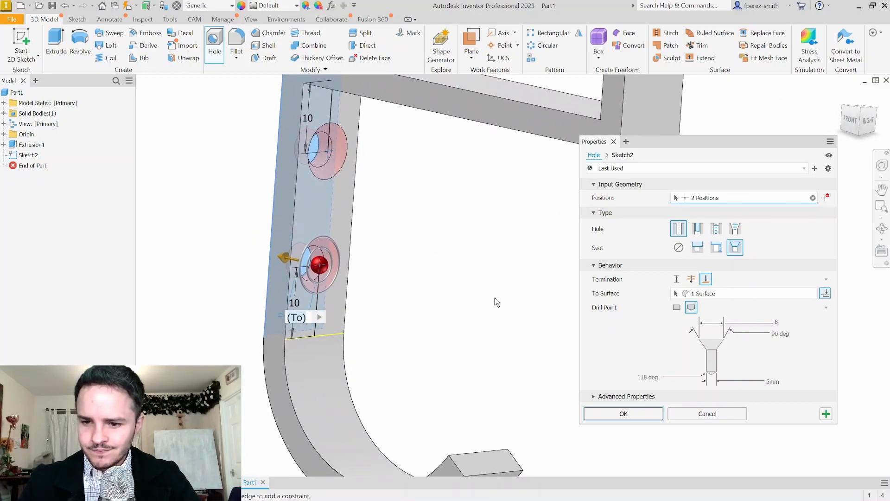
left_click(624, 413)
middle_click_drag(475, 294, 381, 188, "shift")
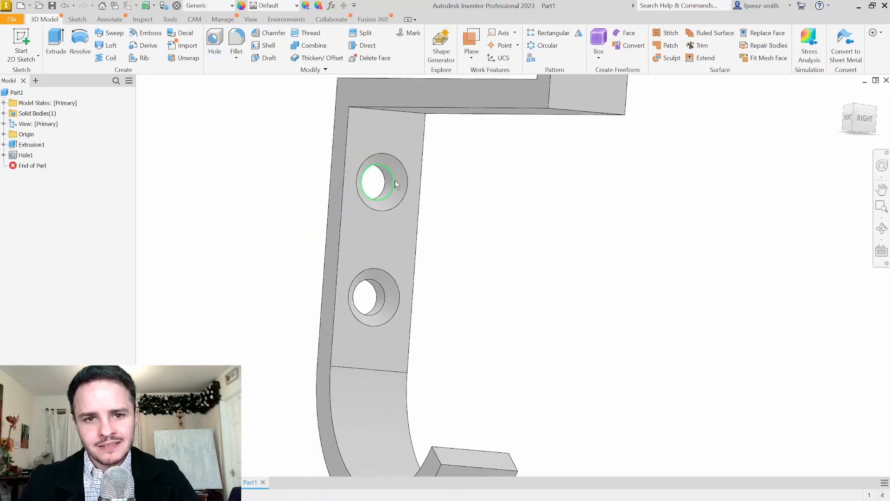
scroll(585, 198, "down", 3)
middle_click_drag(648, 190, 564, 239)
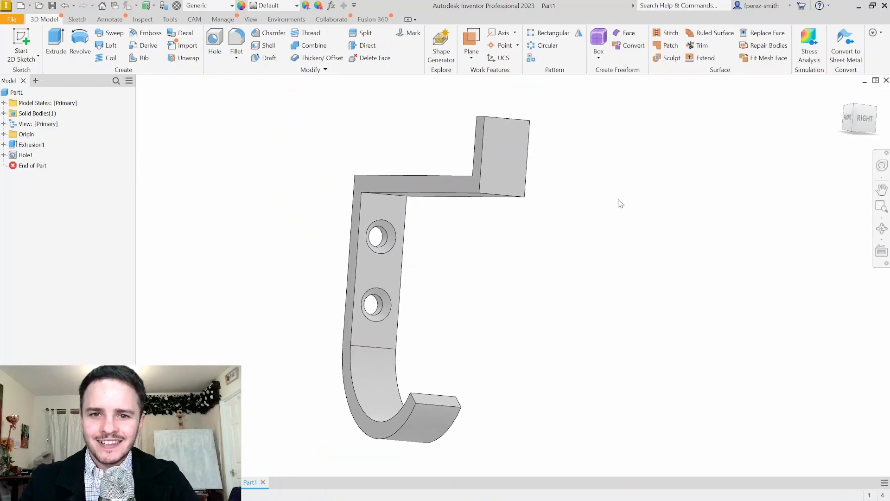
Start a sketch on the upper tab face and draw a diagonal line between opposite corners
left_click(501, 155)
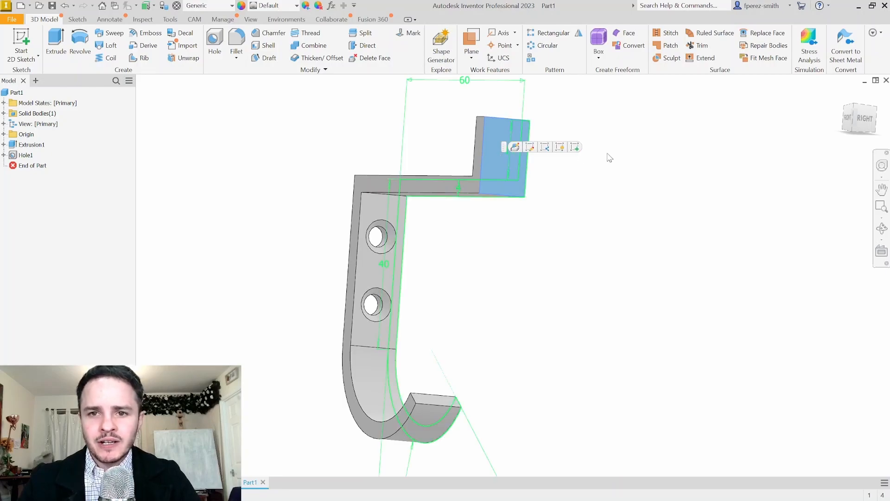
left_click(638, 176)
middle_click_drag(663, 168, 626, 187)
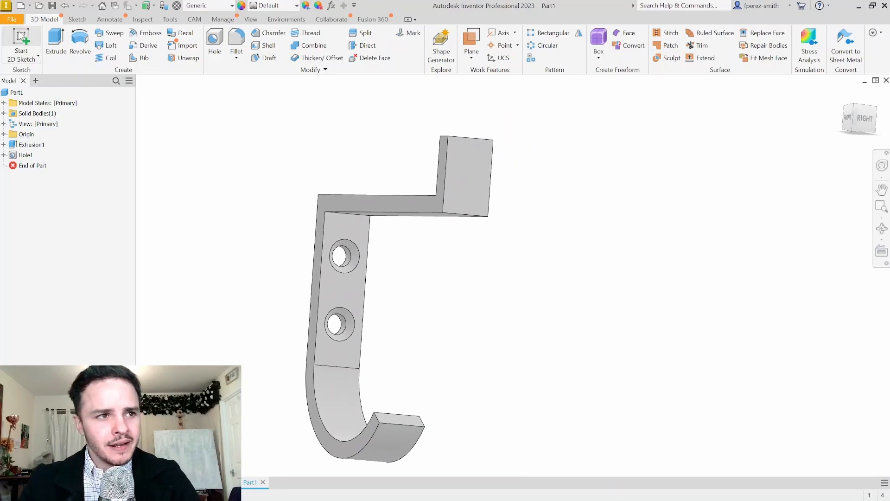
left_click(21, 37)
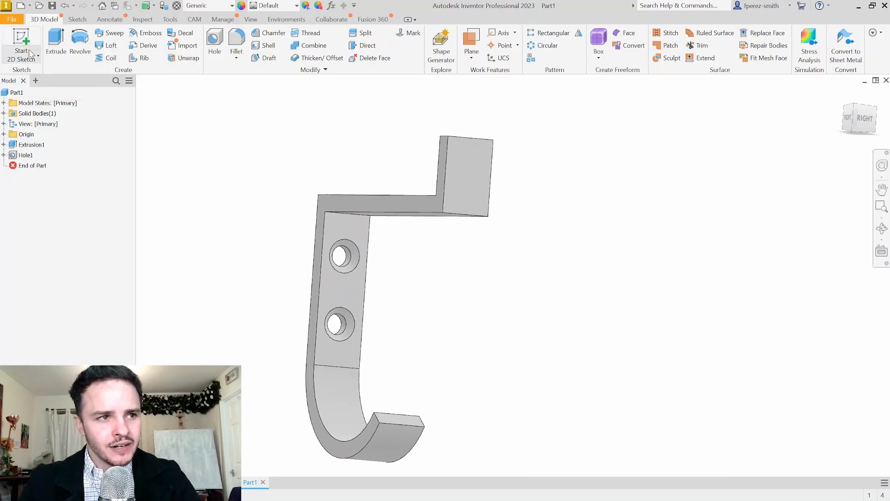
left_click(462, 163)
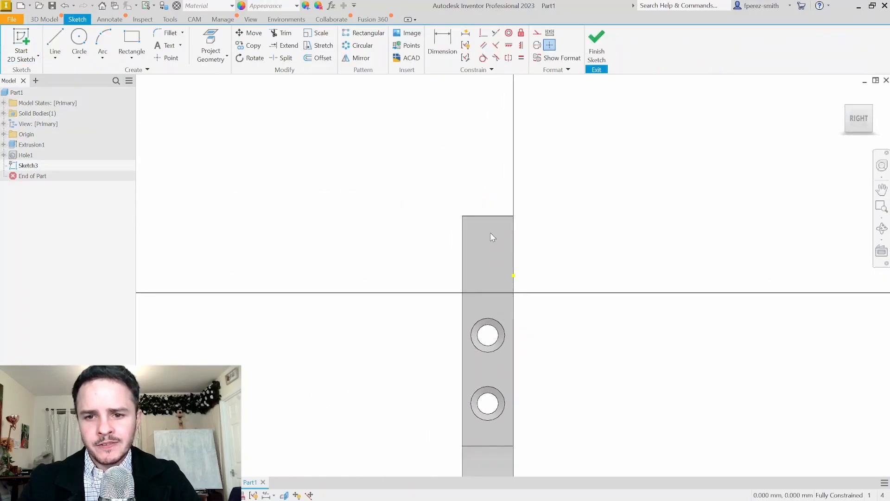
left_click(55, 44)
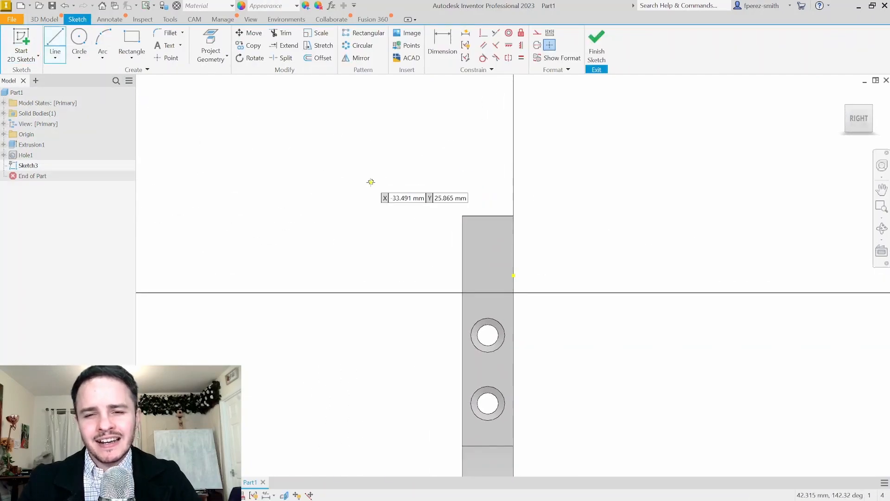
left_click(463, 216)
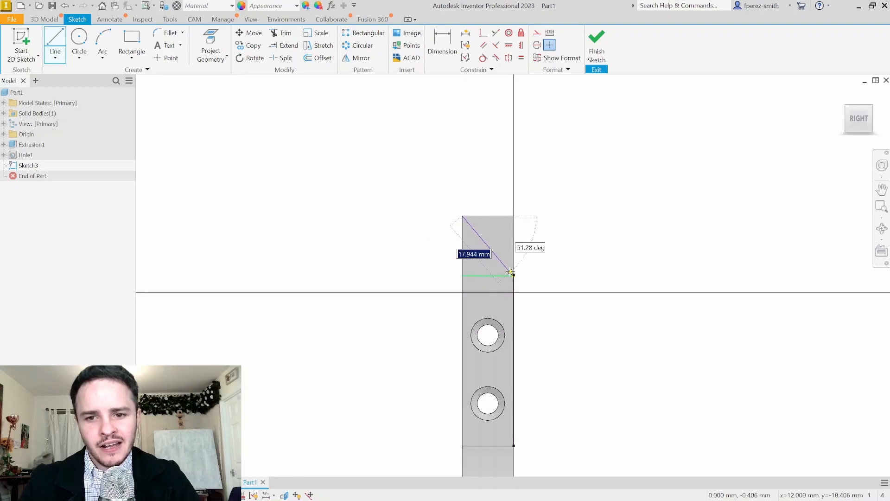
middle_click_drag(520, 285, 535, 298, "shift")
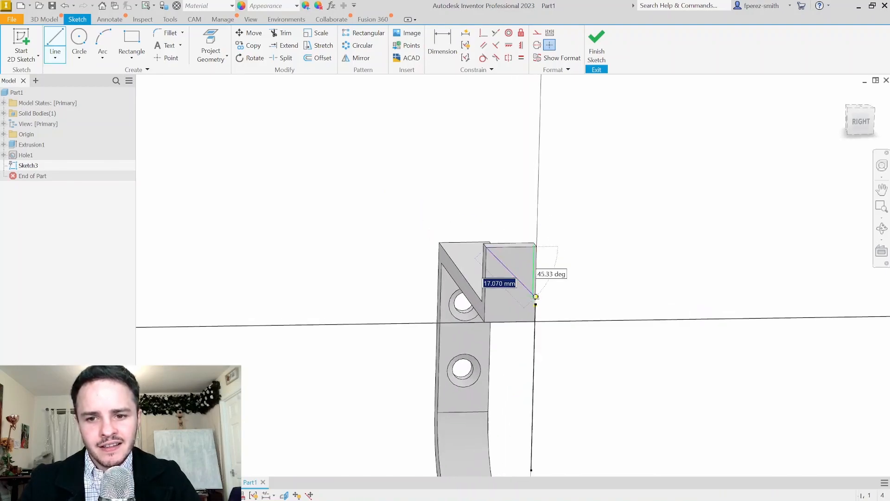
left_click(535, 321)
key("Escape")
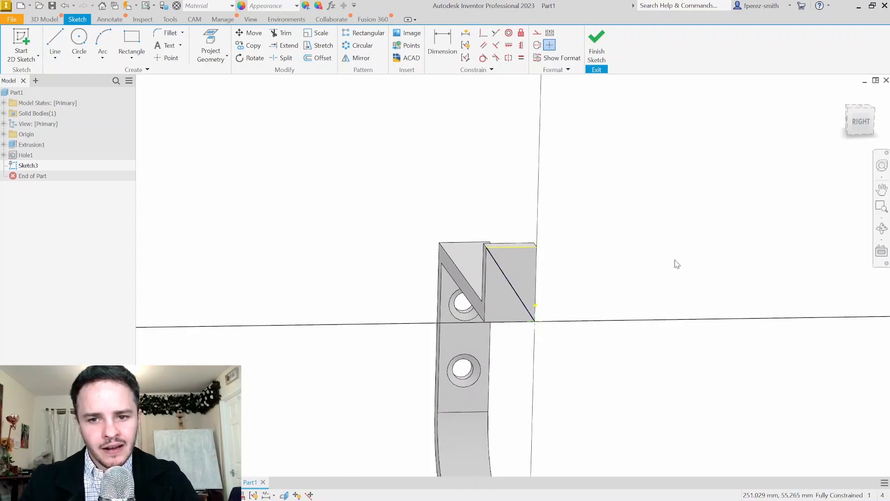
Place a sketch point on the diagonal line and finish the sketch
left_click(168, 58)
left_click(511, 284)
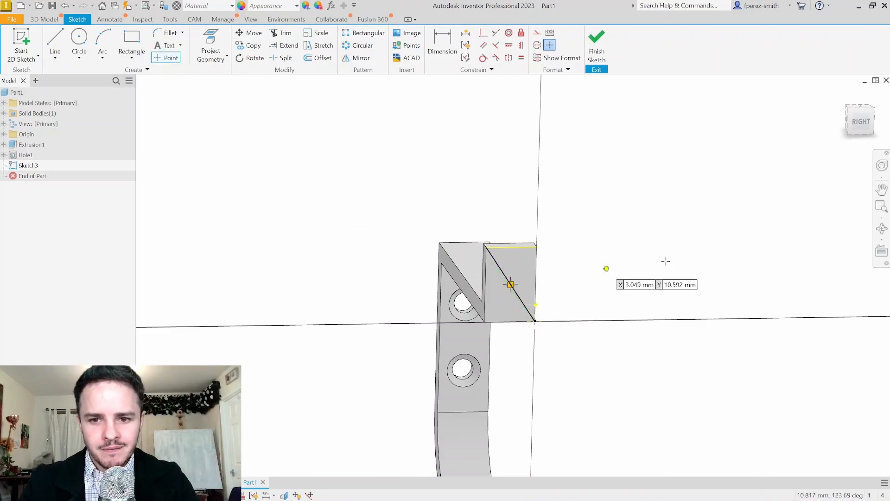
key("Escape")
mouse_move(603, 191)
middle_mouse_down("shift")
mouse_move(602, 201)
mouse_move(636, 201)
middle_mouse_up("shift")
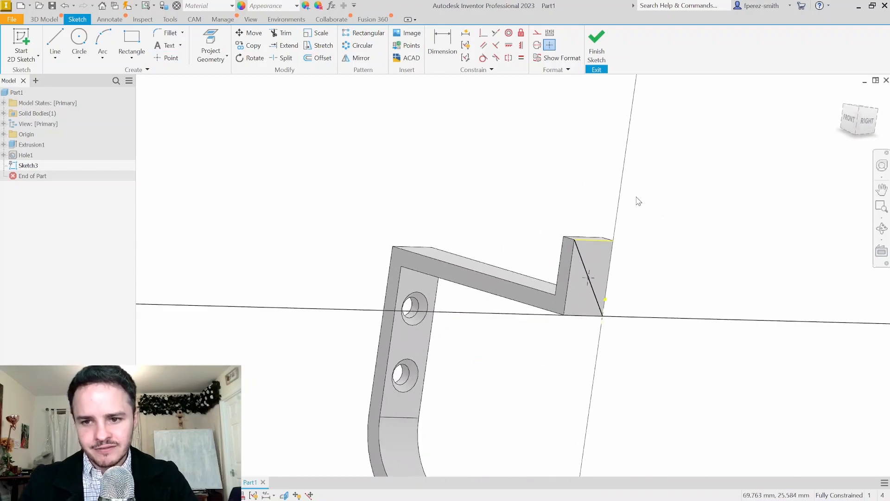
left_click(596, 46)
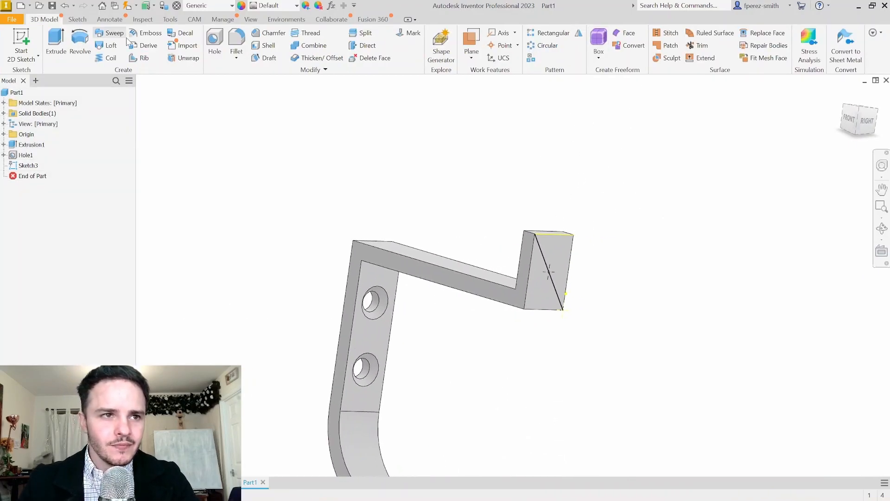
Place a new hole at the end tab's centre point as a tapped hole with no seat
left_click(214, 47)
scroll(574, 319, "up", 5)
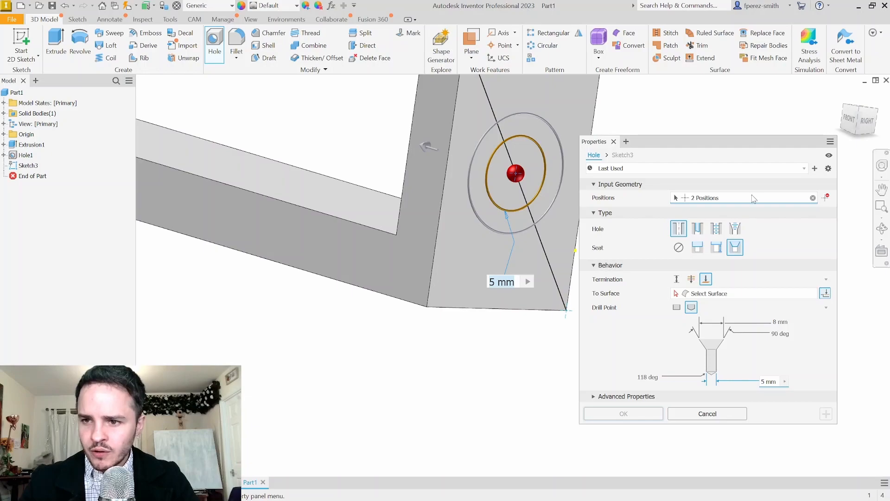
scroll(512, 253, "down", 3)
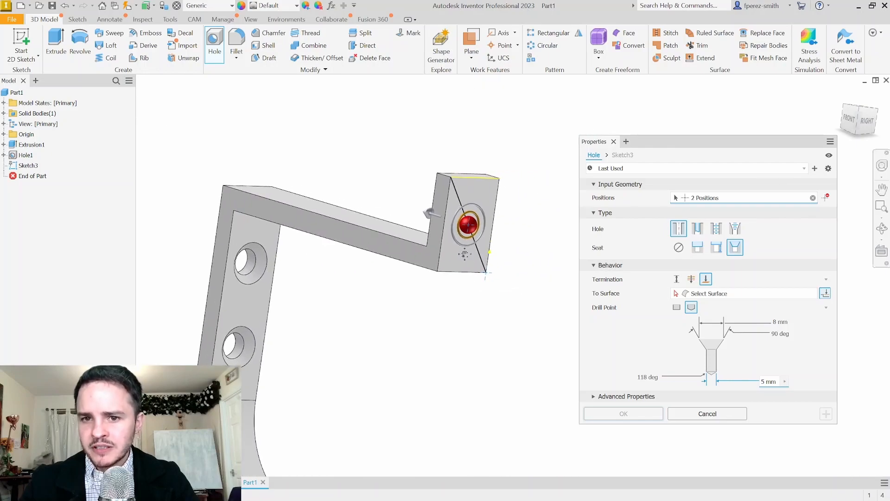
left_click(813, 198)
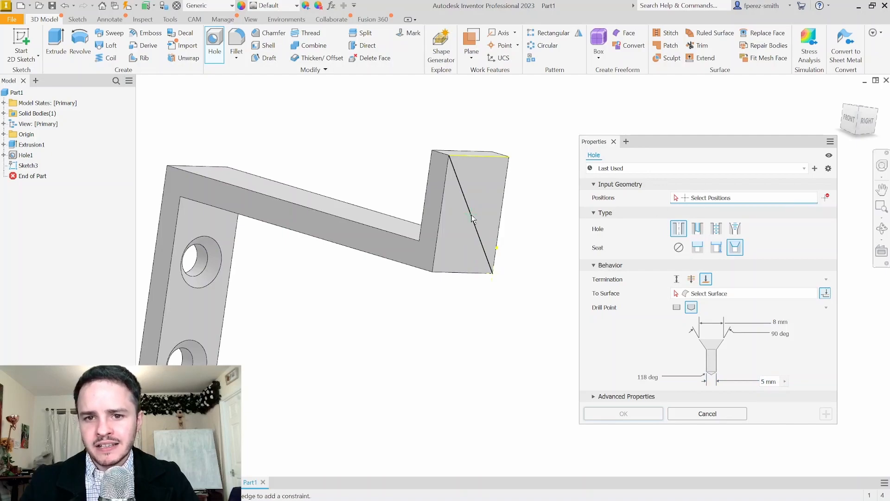
left_click(473, 219)
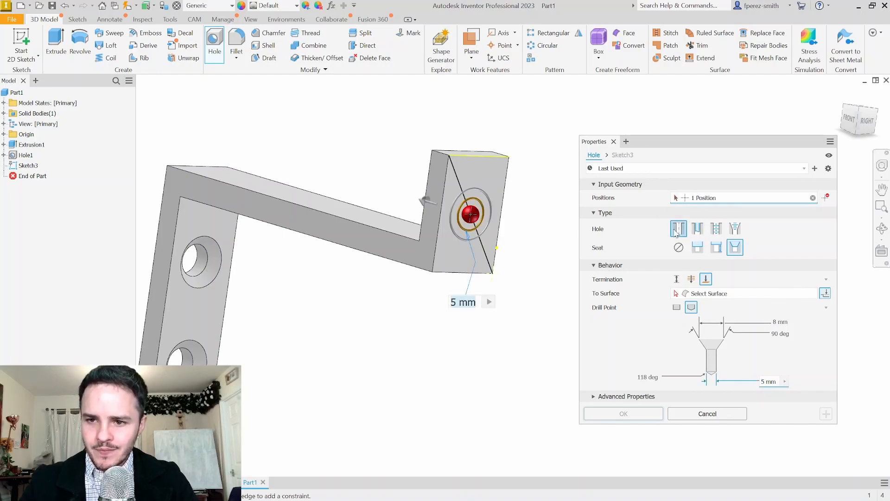
left_click(717, 228)
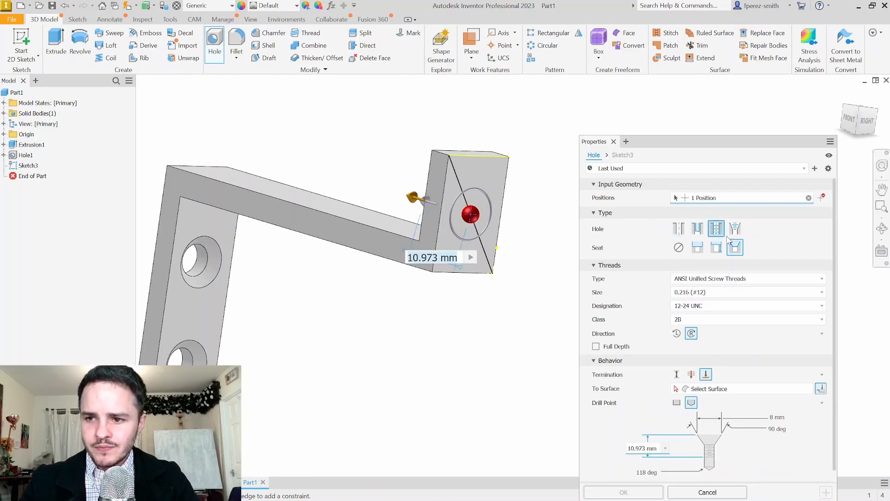
left_click(676, 251)
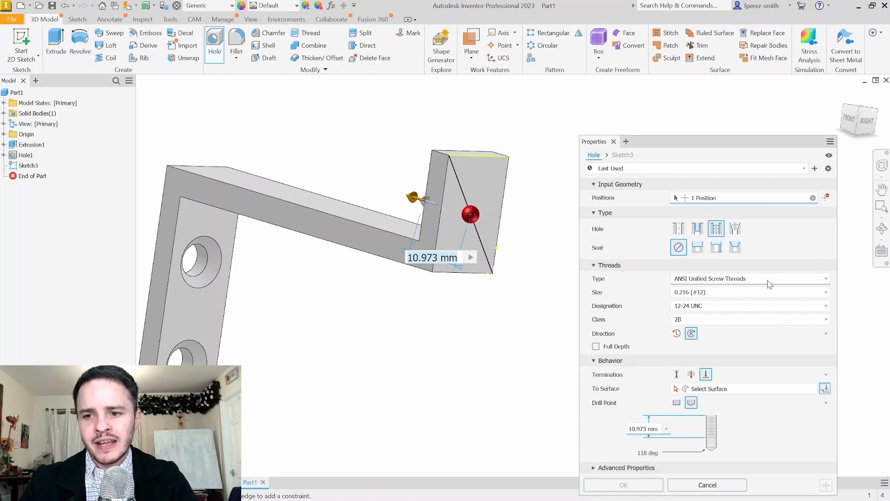
Use an ISO Metric M5x0.8 full-depth thread ending at the tab's far face, and create it
left_click(708, 281)
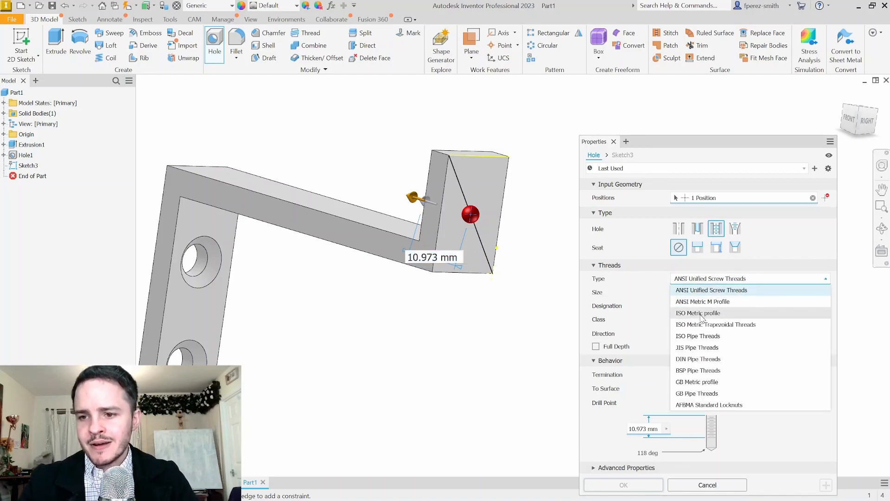
left_click(702, 314)
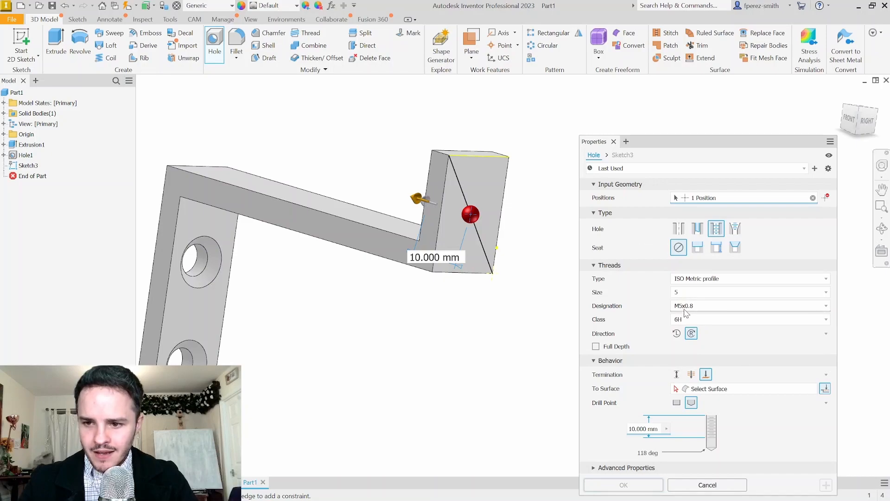
left_click(617, 351)
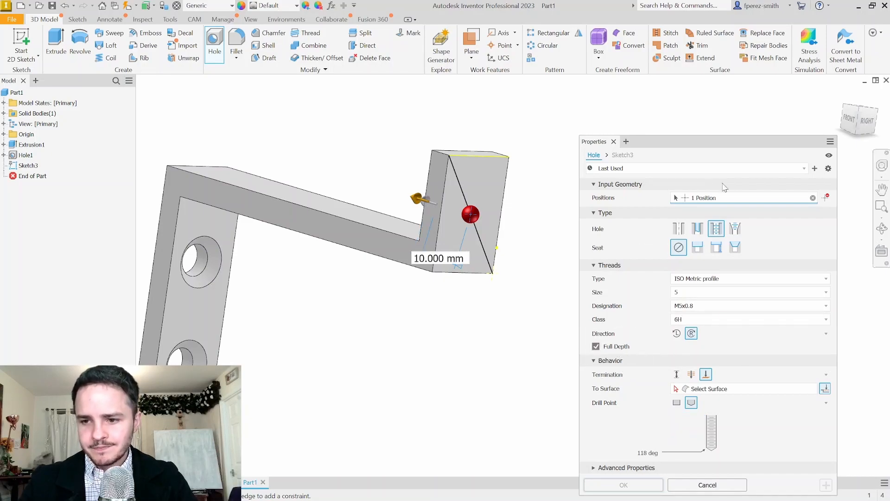
left_click_drag(706, 141, 686, 88)
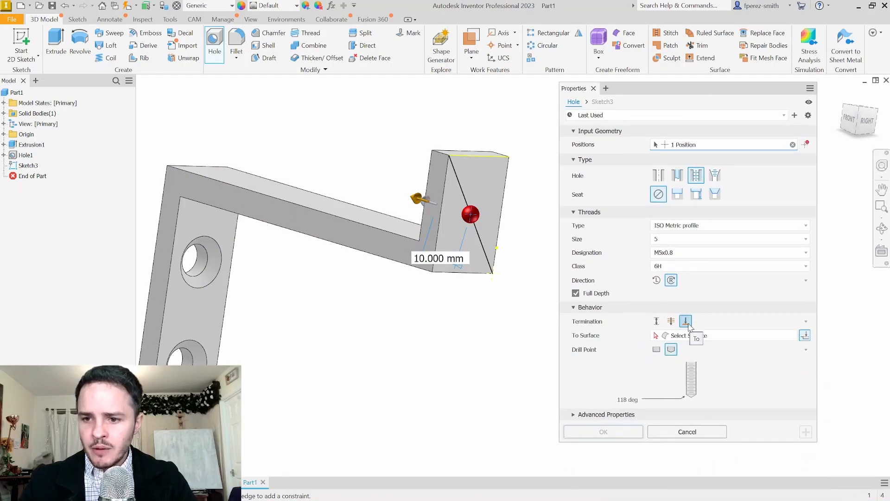
left_click(726, 335)
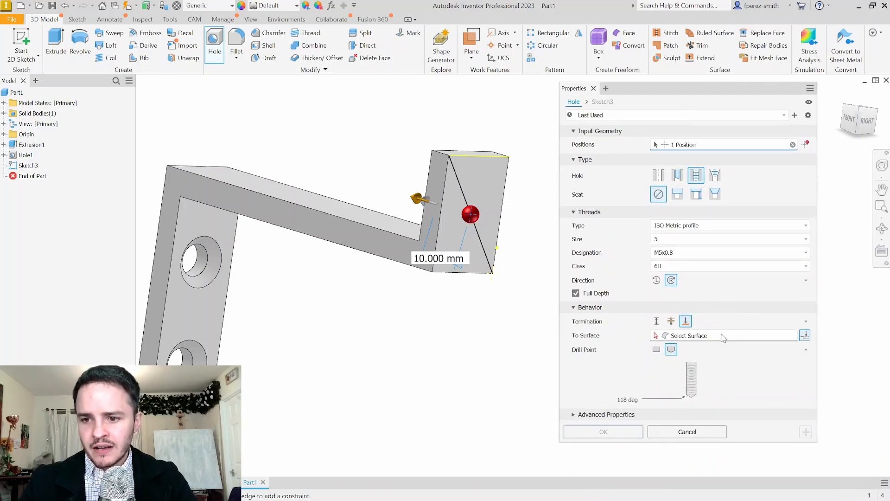
middle_click_drag(446, 166, 420, 195, "shift")
left_click(422, 194)
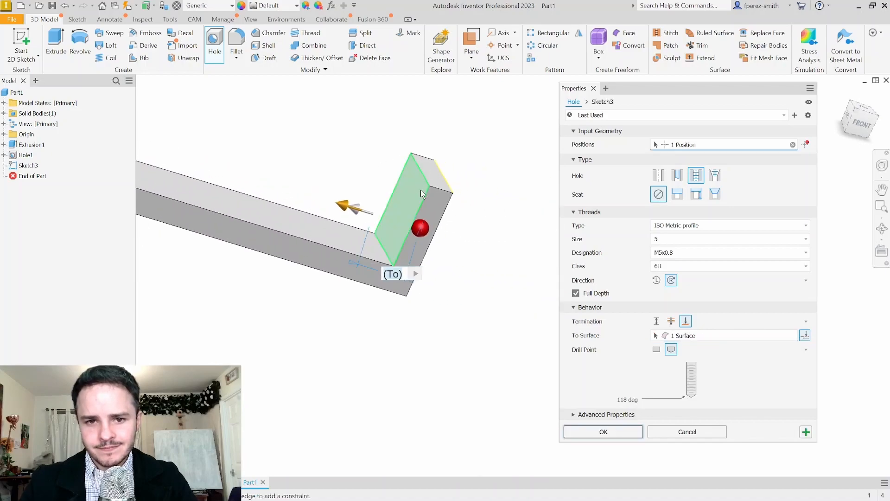
left_click(603, 432)
mouse_move(583, 366)
middle_mouse_down("shift")
mouse_move(611, 307)
mouse_move(586, 288)
mouse_move(523, 280)
mouse_move(543, 282)
middle_mouse_up("shift")
middle_click_drag(490, 274, 528, 293, "shift")
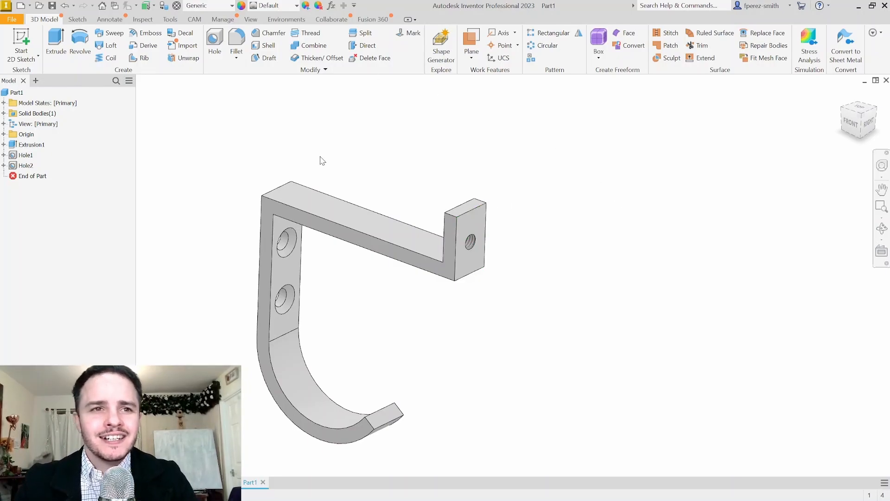
Fillet eight end-tab and arm-tip edges with a 1 mm radius
left_click(236, 40)
left_click(463, 206)
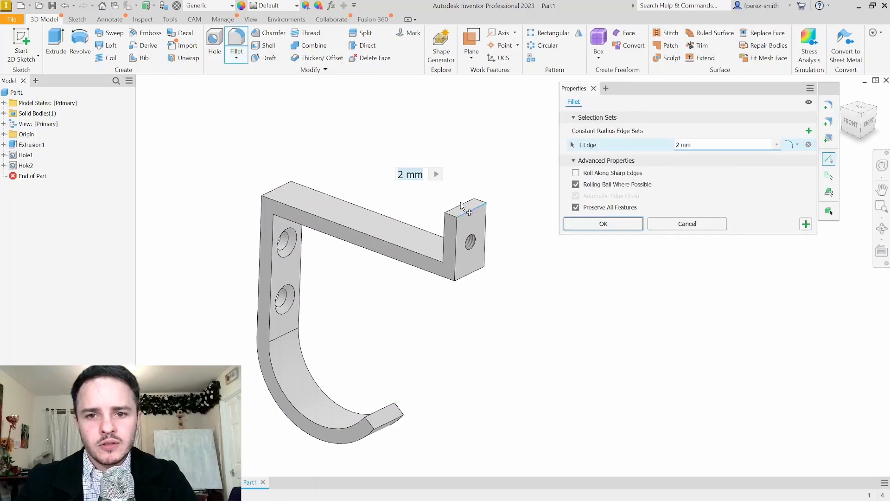
left_click(461, 204)
left_click(473, 272)
left_click(456, 254)
left_click(285, 201)
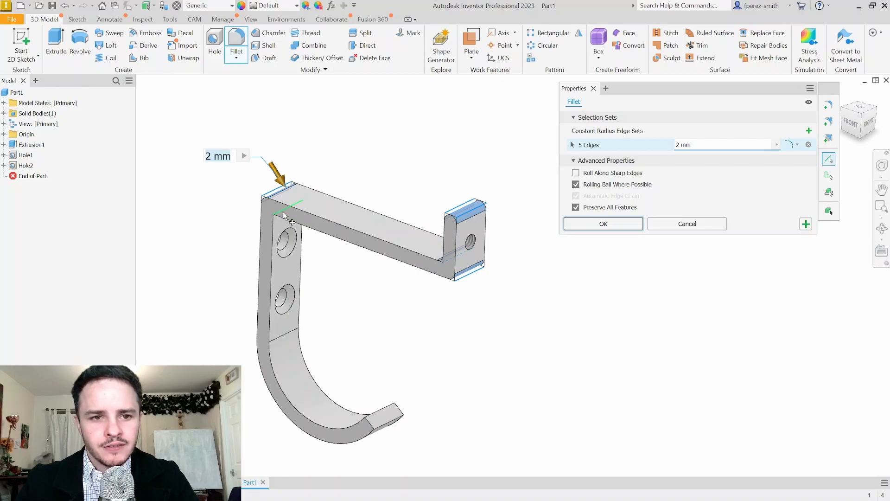
left_click(284, 216)
left_click(383, 414)
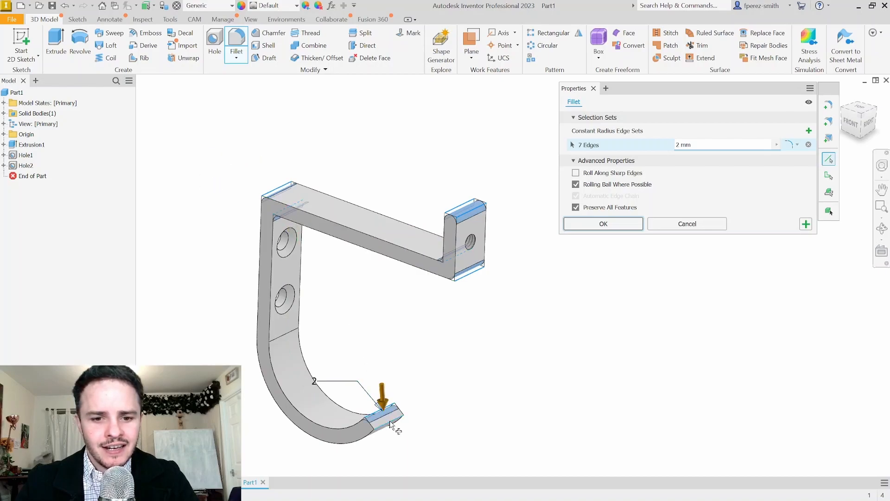
left_click(391, 422)
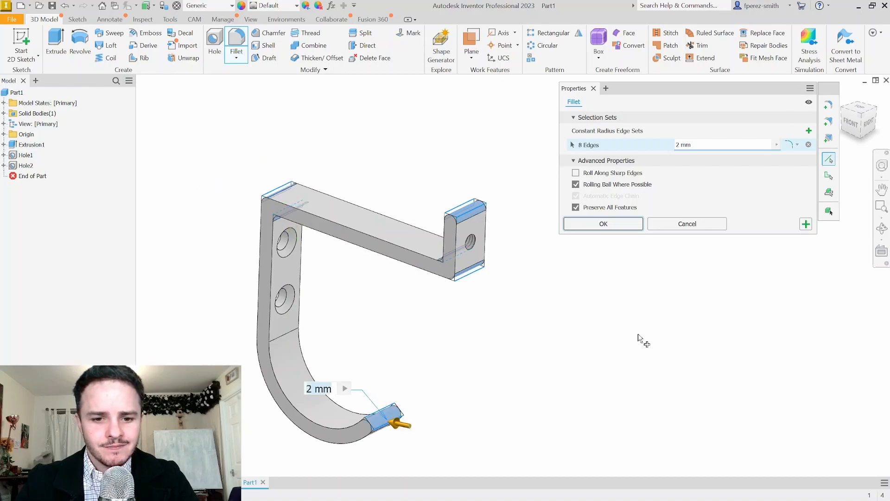
left_click(718, 146)
type("1")
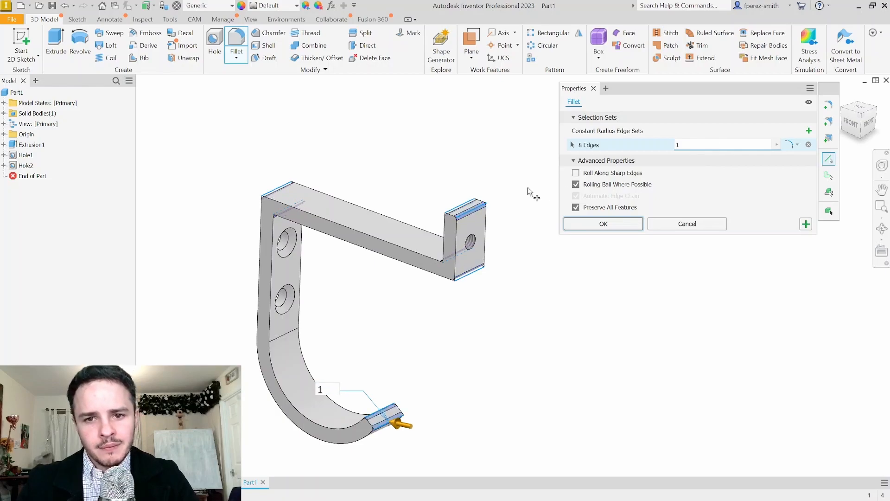
key("Return")
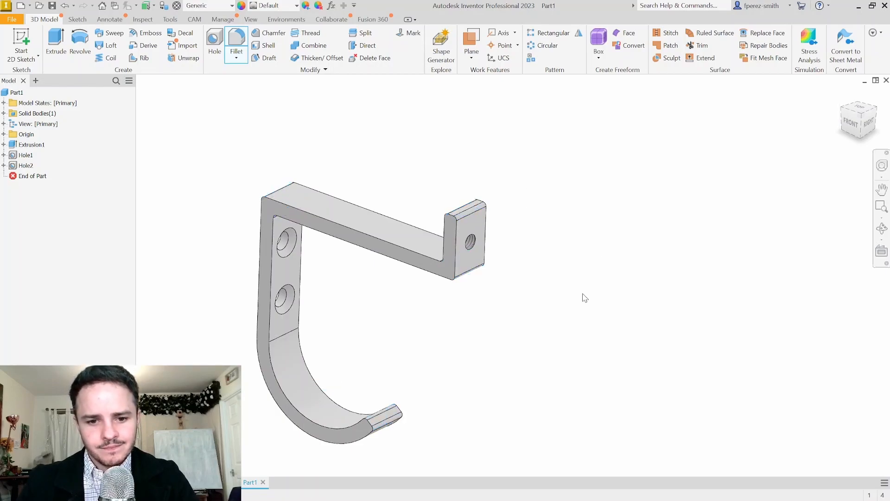
mouse_move(551, 288)
middle_mouse_down("shift")
mouse_move(554, 270)
mouse_move(560, 280)
middle_mouse_up("shift")
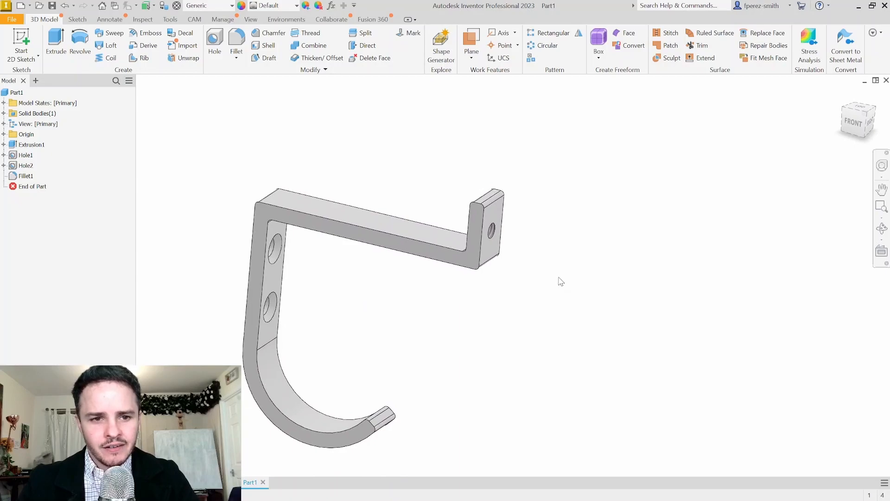
Fillet the hook's outer and inner edge chains with a 0.25 mm radius
left_click(238, 41)
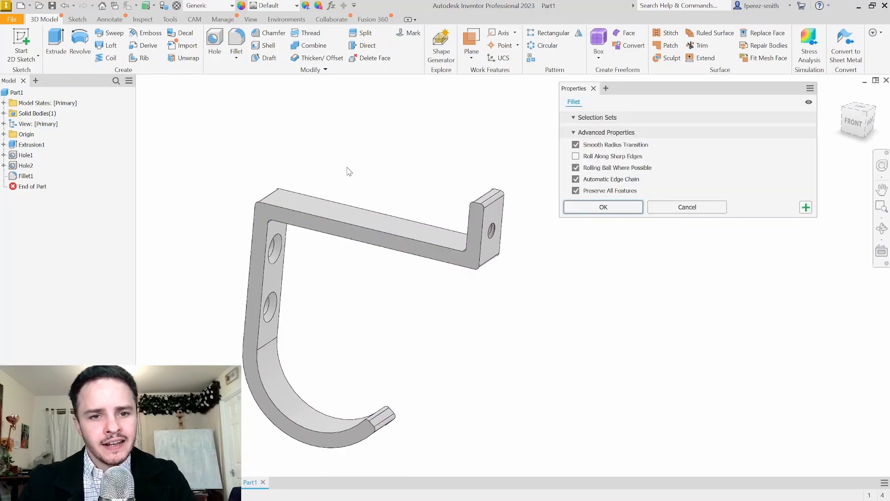
left_click(368, 214)
left_click(319, 222)
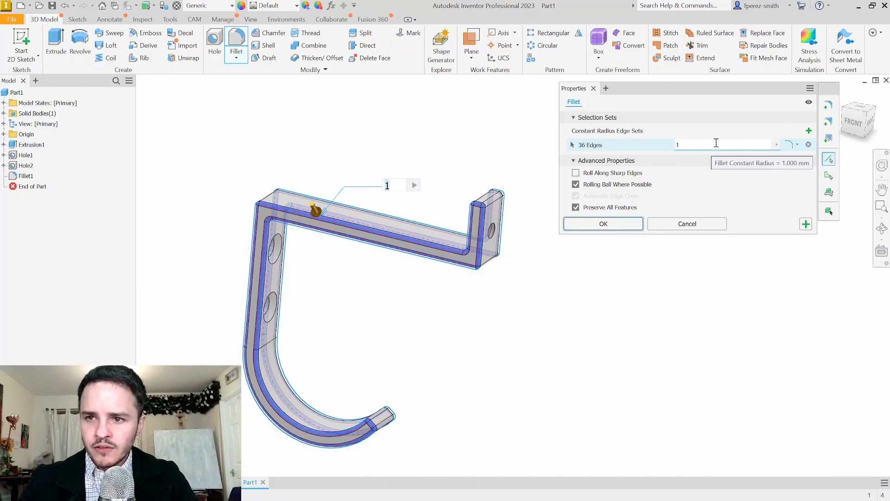
type("0.25")
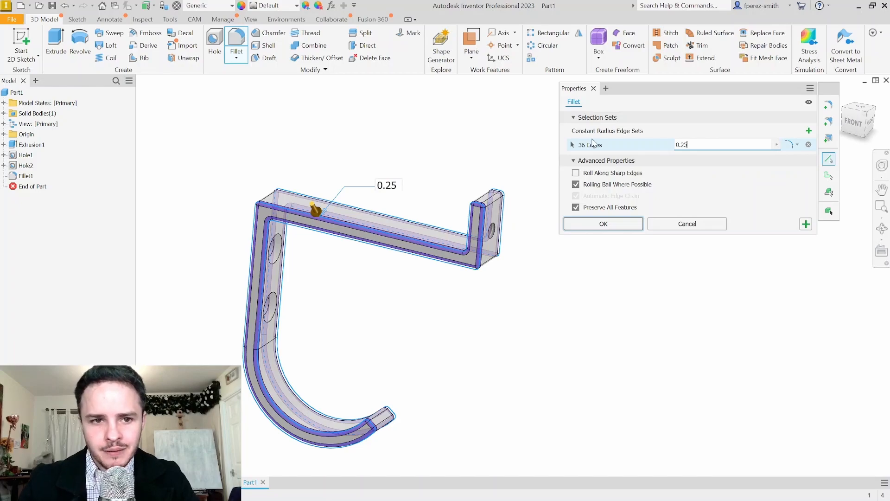
key("Return")
middle_click_drag(596, 262, 581, 197, "shift")
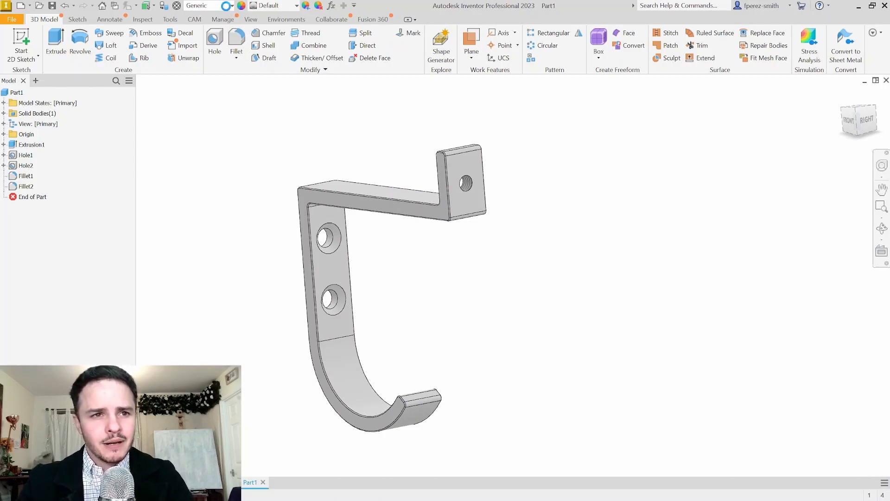
Set the part material to Aluminum 6061-AHC
left_click(228, 9)
scroll(234, 204, "down", 8)
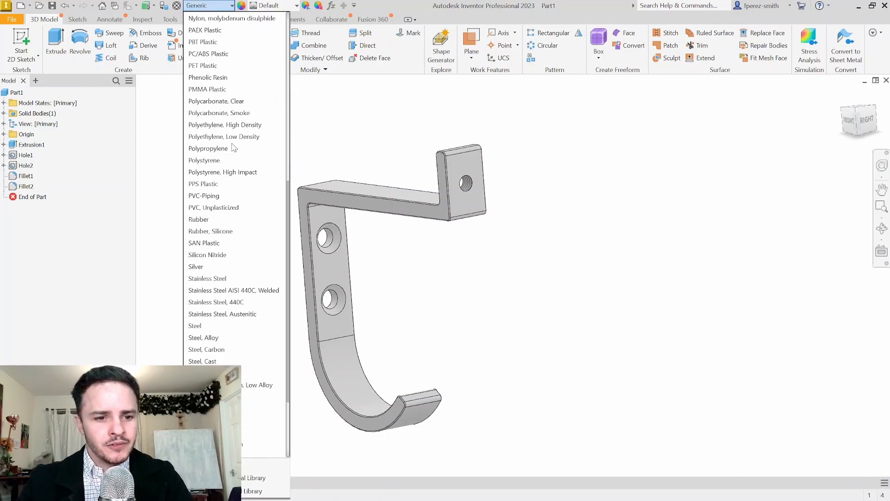
scroll(229, 194, "up", 10)
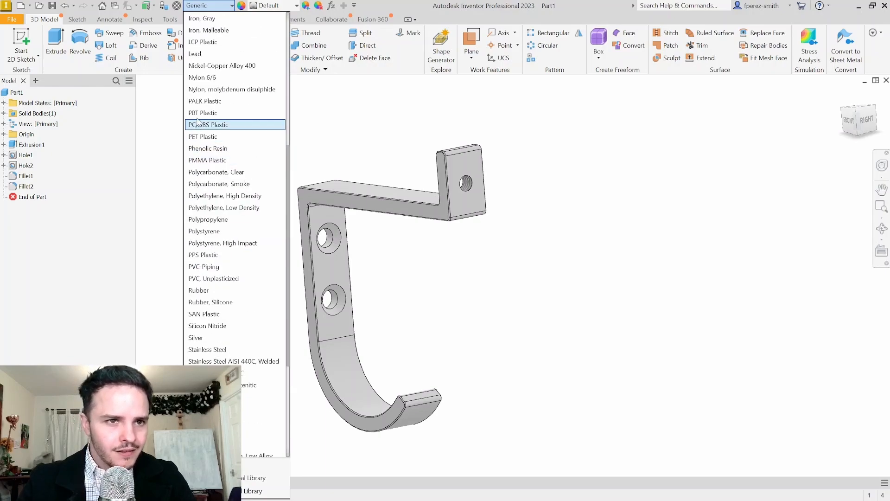
scroll(213, 77, "up", 1)
left_click(245, 54)
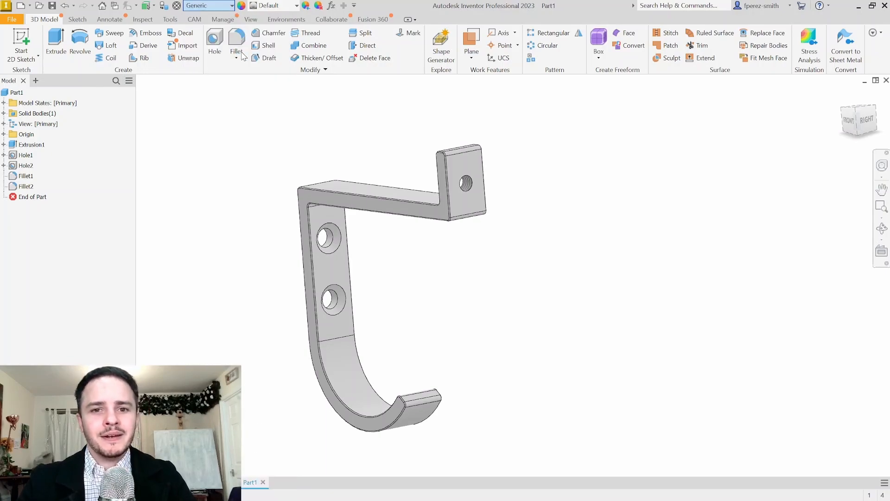
middle_click_drag(250, 116, 292, 121, "shift")
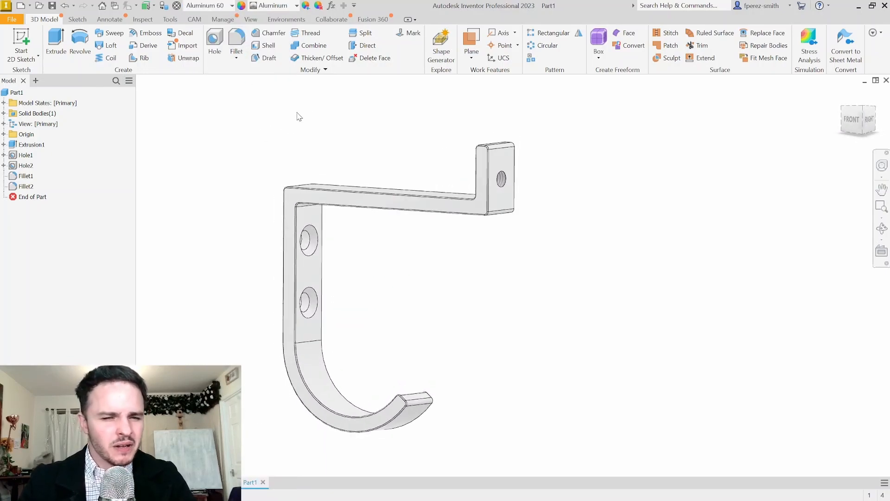
middle_click_drag(336, 147, 381, 126)
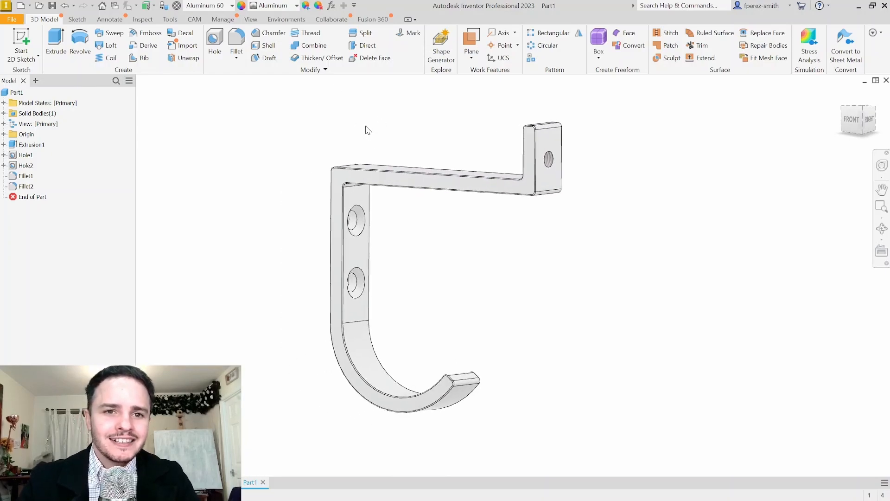
Save the part as 'Bathroom Door Coat Hook - Body'
left_click(52, 6)
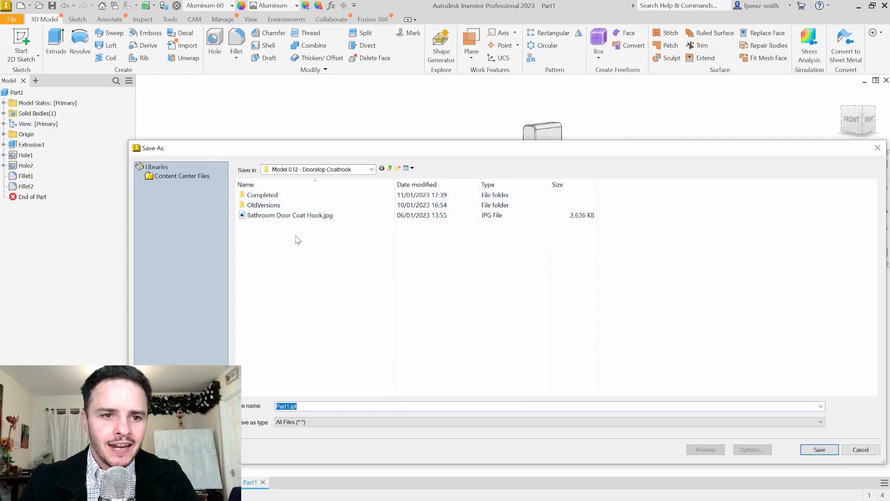
type("Bat")
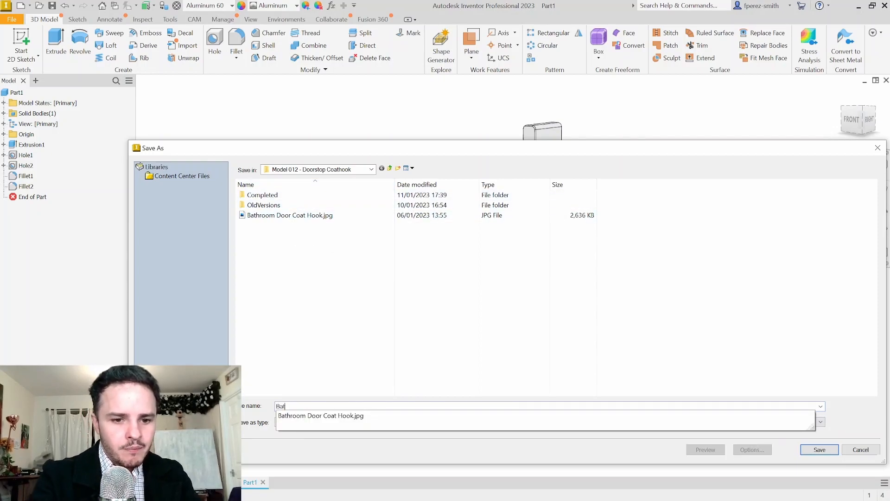
type("hroom Door Coat Hook - Bod")
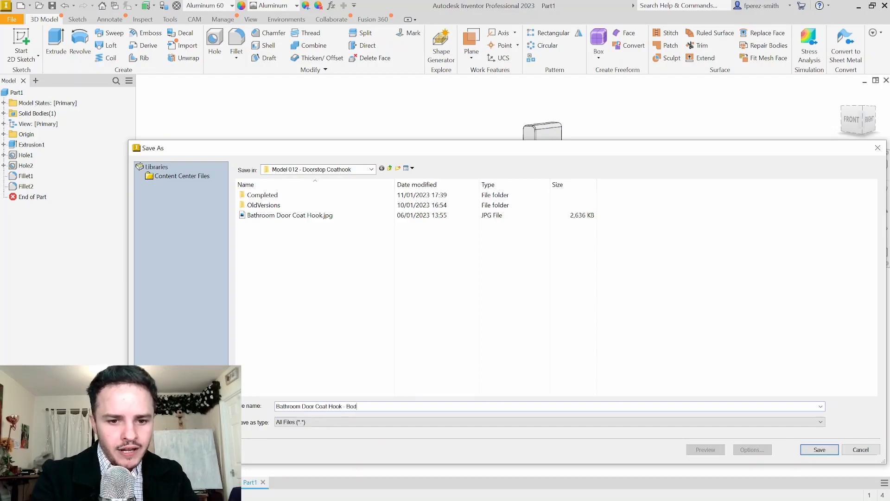
type("y")
key("Return")
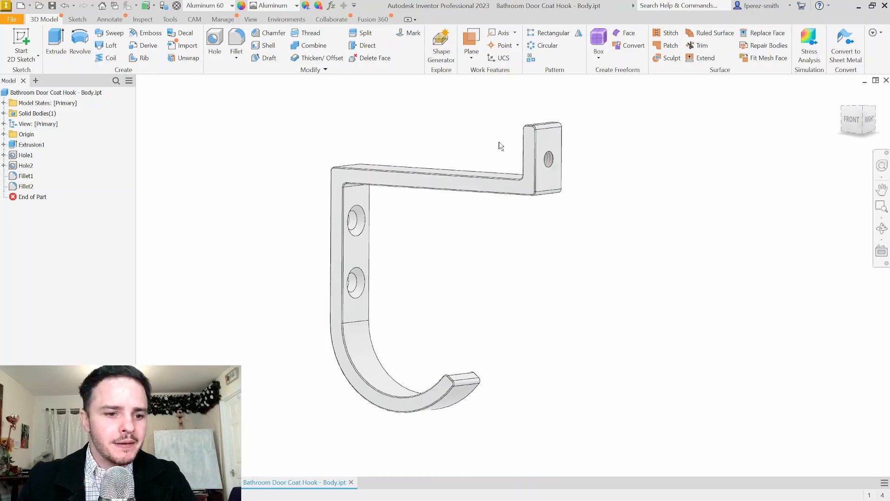
Create a new part from the Standard (mm).ipt template and start a sketch on its XY plane
left_click(14, 20)
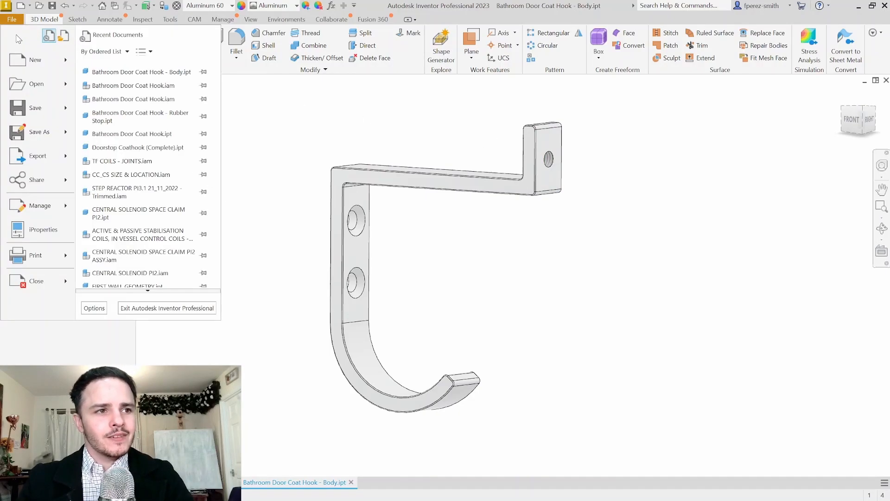
left_click(26, 57)
left_click(406, 163)
double_click(406, 163)
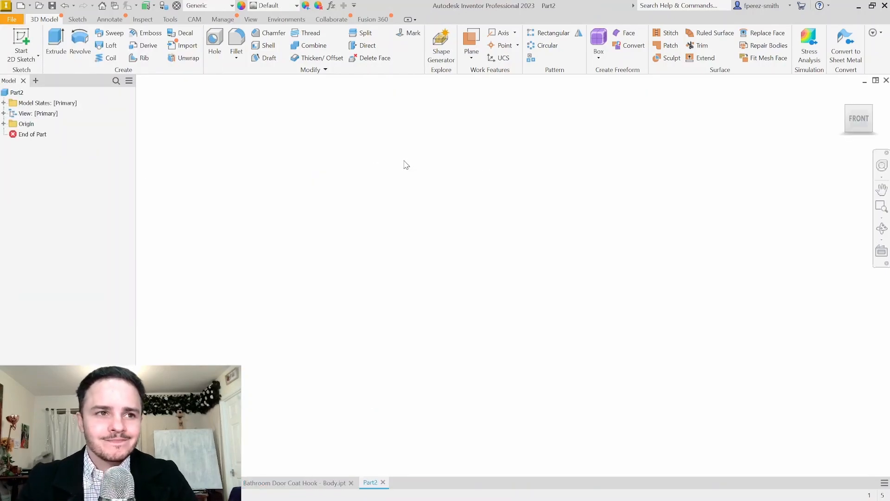
left_click(25, 37)
left_click(483, 154)
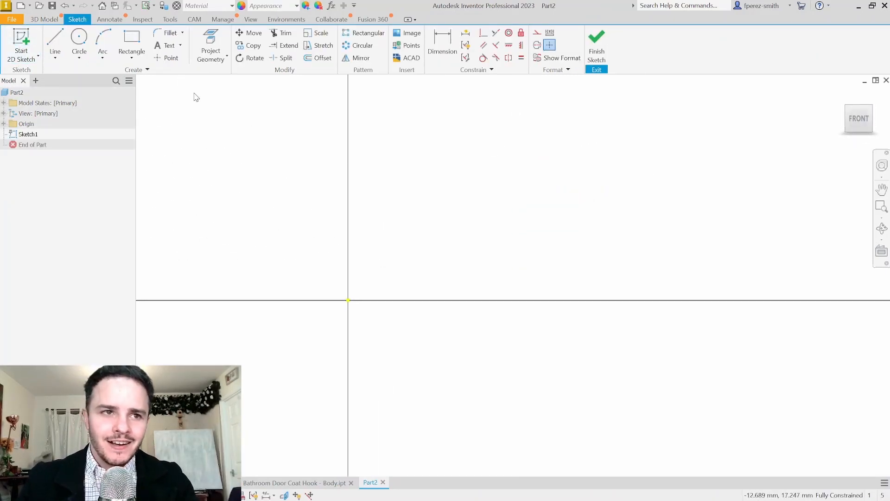
Draw an 8 mm base line from the sketch origin and place its dimension below
left_click(55, 40)
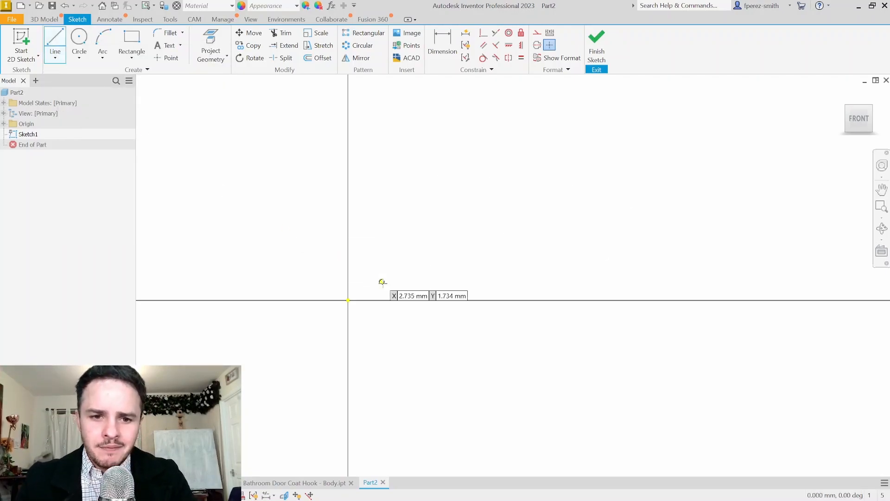
left_click(348, 301)
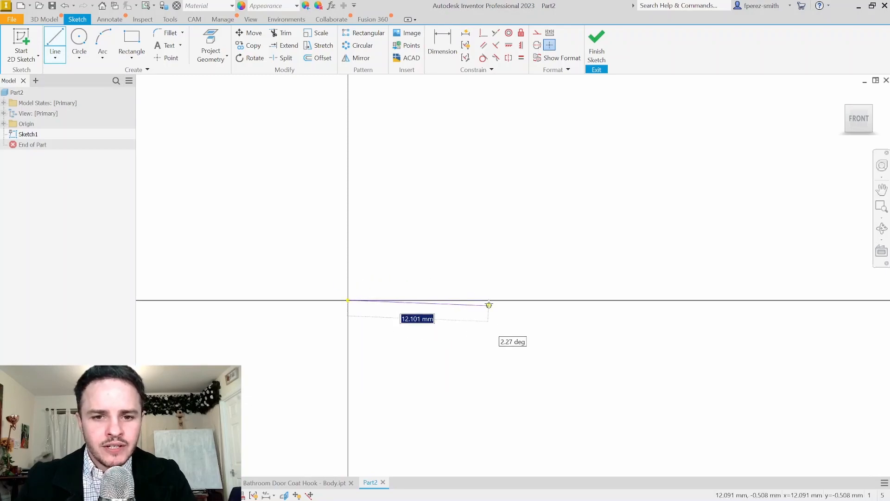
type("12")
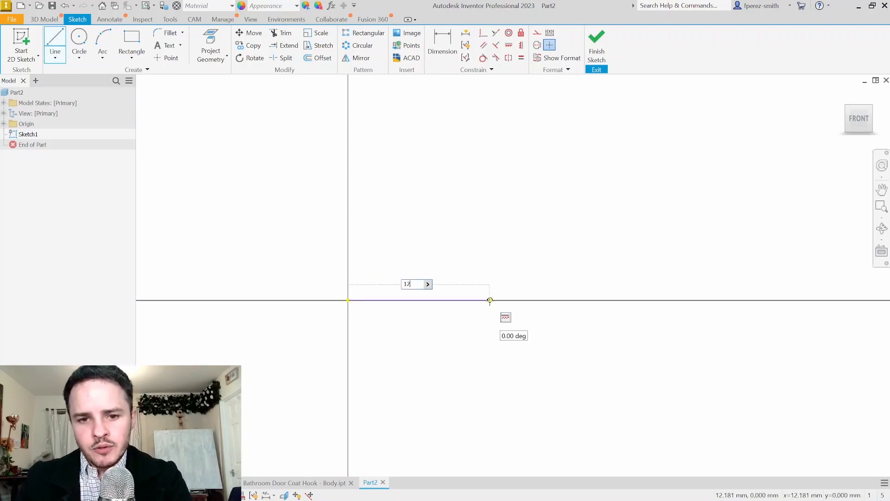
type("8")
key("Tab")
key("Return")
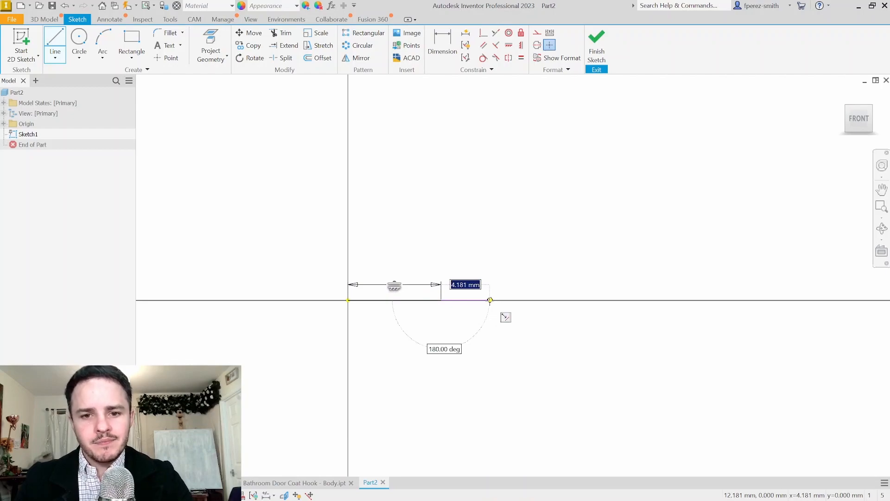
key("Escape")
left_click_drag(394, 284, 412, 368)
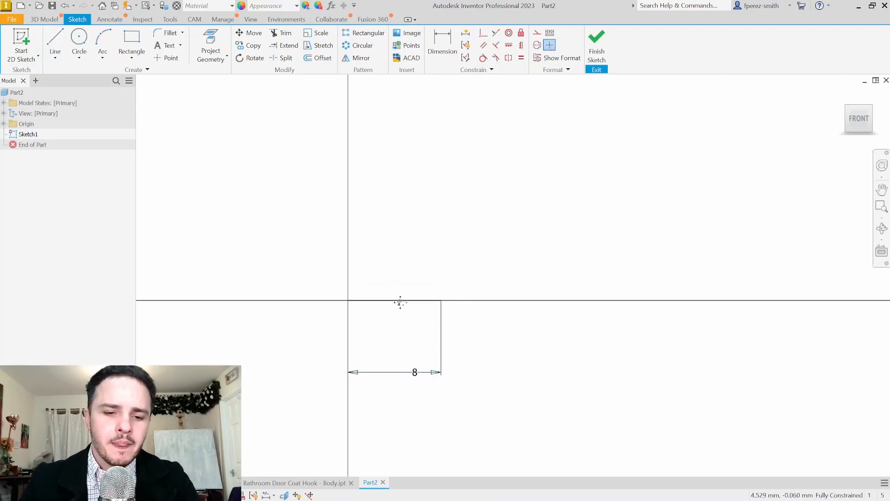
Draw vertical sides of 6 mm at the origin and 5.5 mm (11/2) at the base's end
key("l")
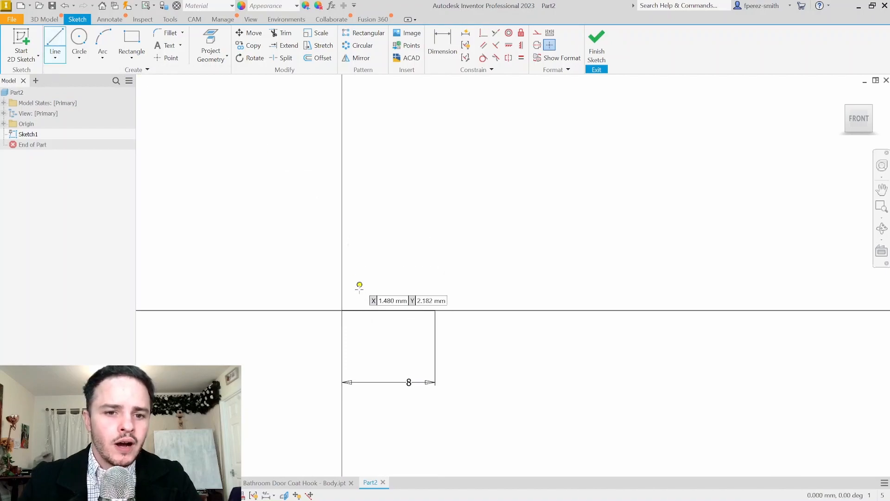
left_click(343, 310)
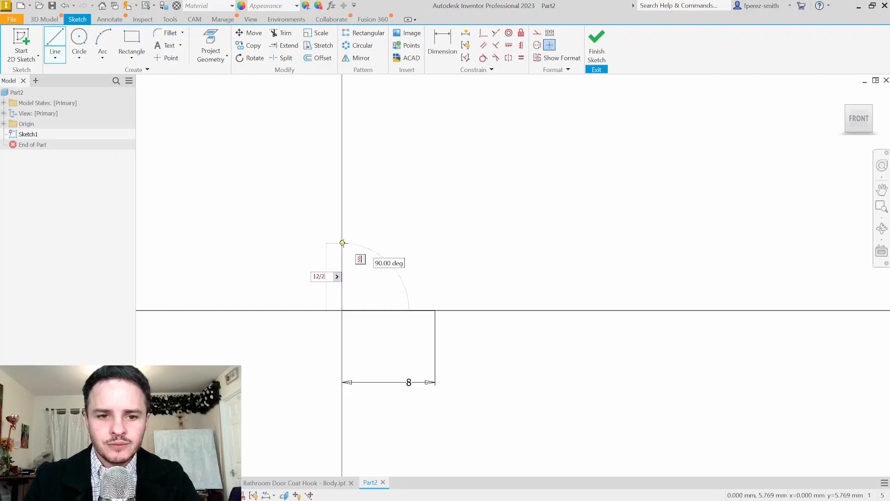
key("Return")
key("Escape")
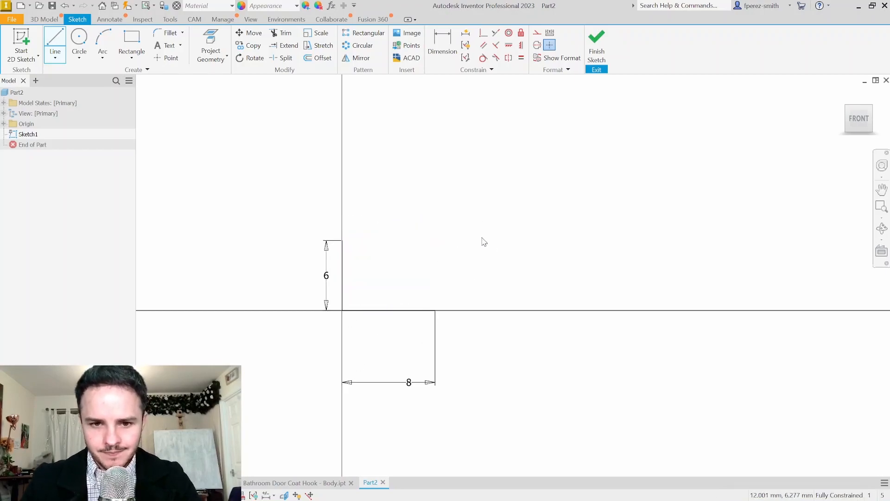
left_click(49, 37)
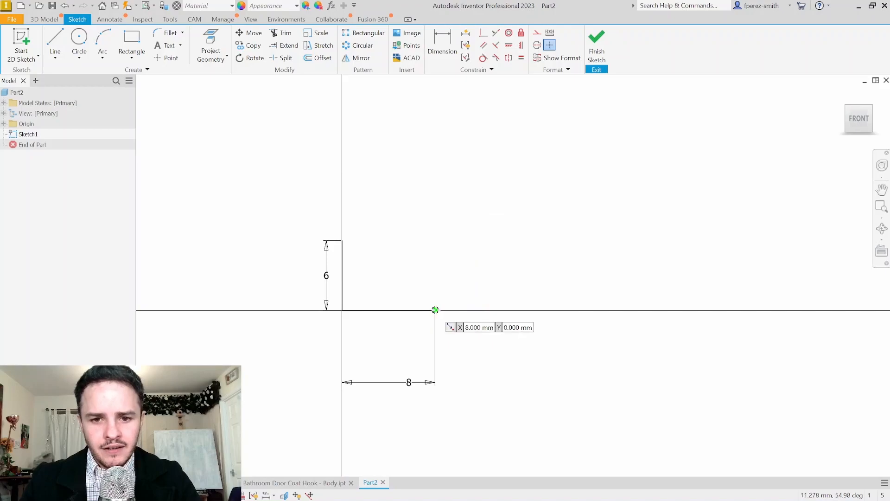
left_click(435, 309)
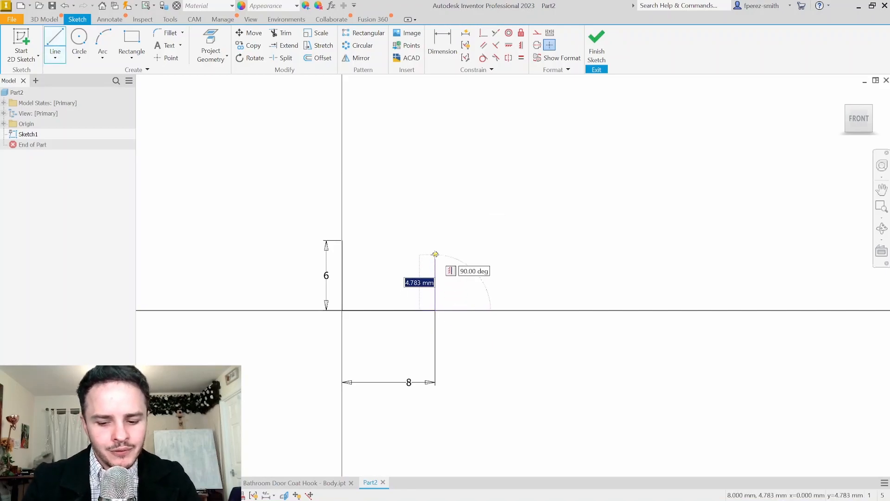
type("11")
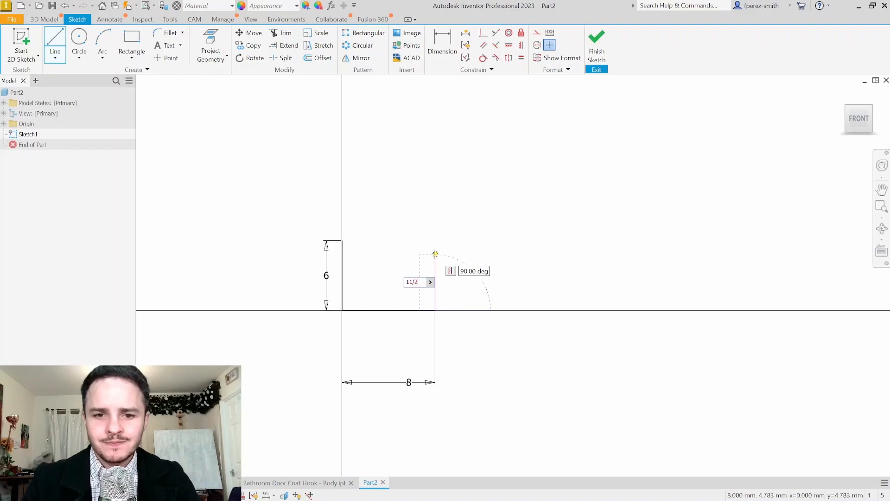
type("/2")
key("Return")
key("Escape")
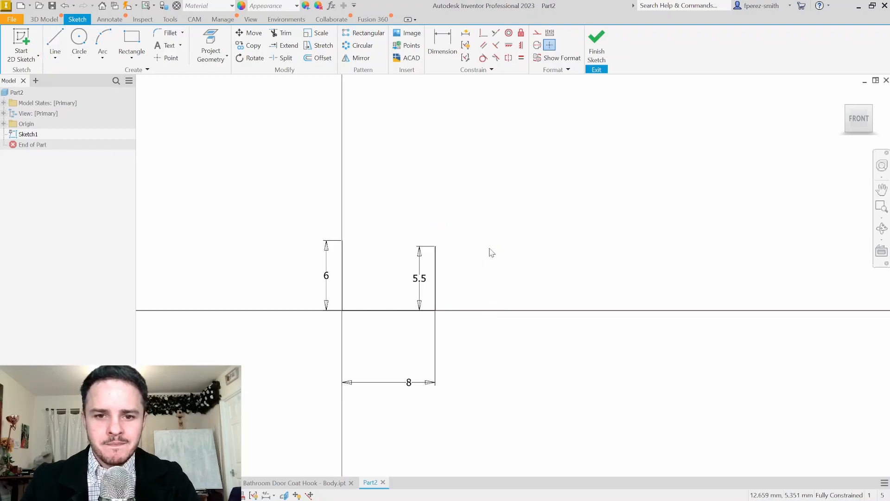
left_click_drag(419, 278, 516, 279)
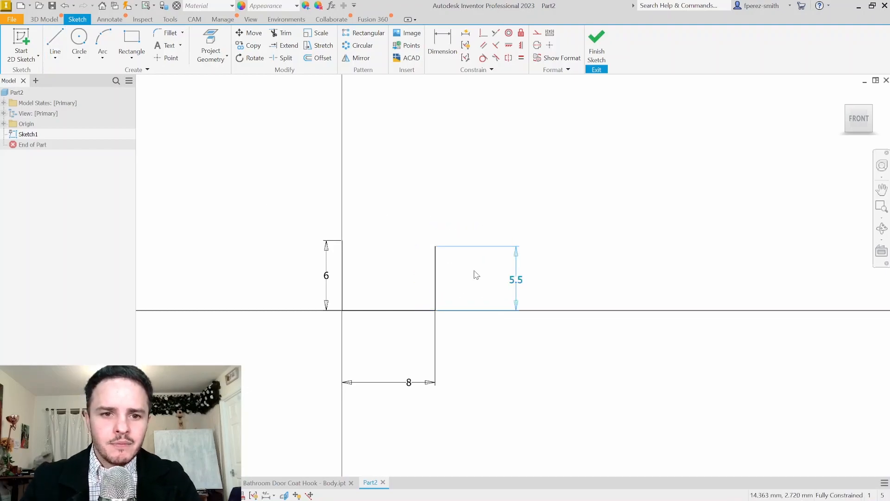
Join the tops of the 6 mm and 5.5 mm sides to close the profile
left_click(55, 40)
left_click(342, 241)
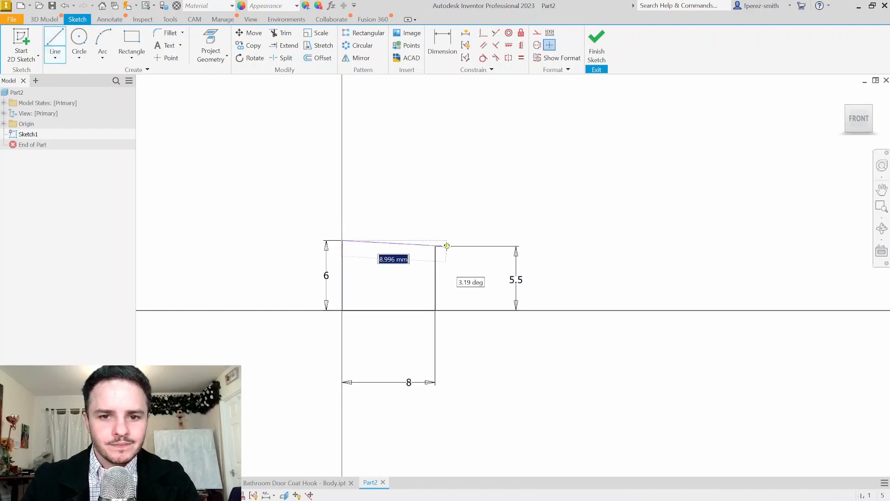
left_click(435, 246)
key("Escape")
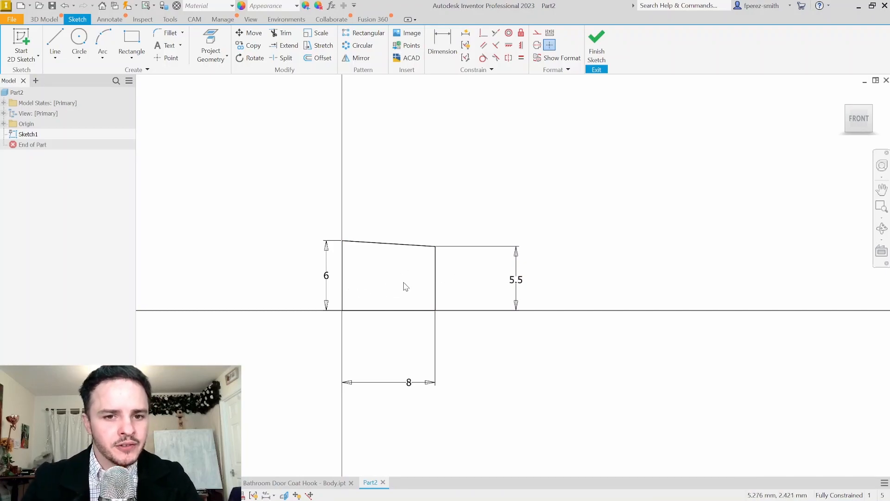
Draw a stepped line inside the profile: horizontal segment, vertical riser, then across to the right edge
scroll(398, 290, "up", 3)
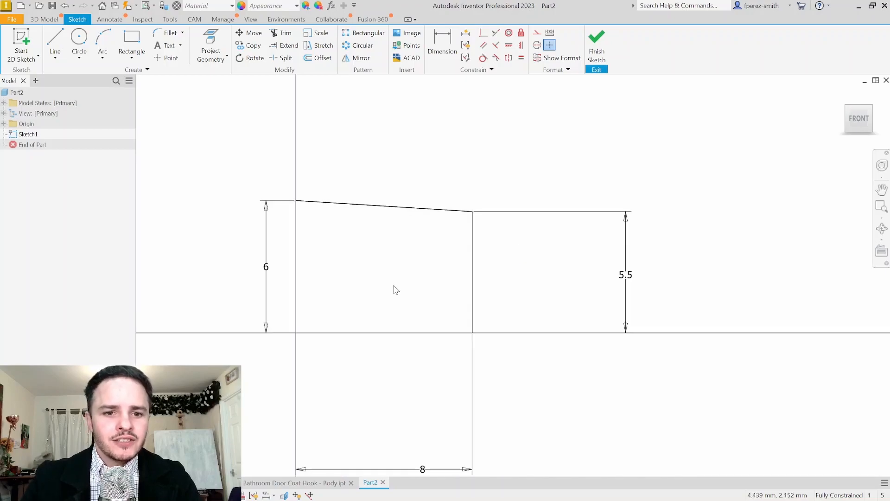
left_click(55, 40)
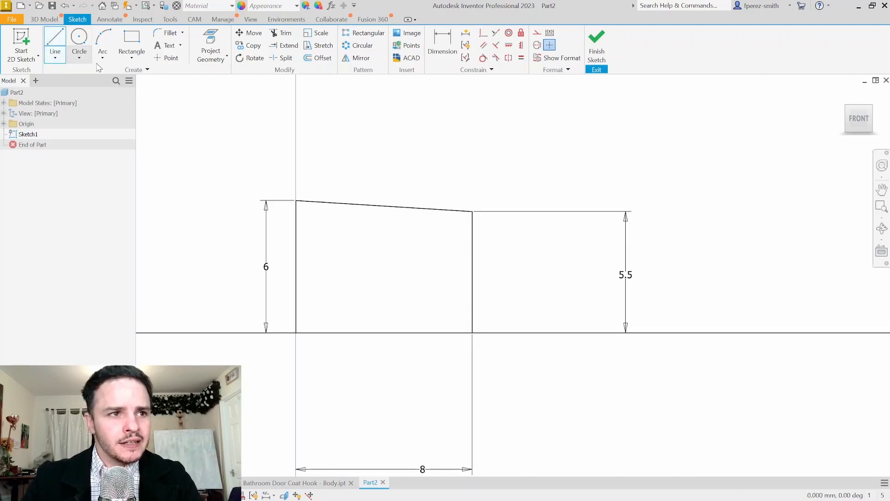
left_click(296, 284)
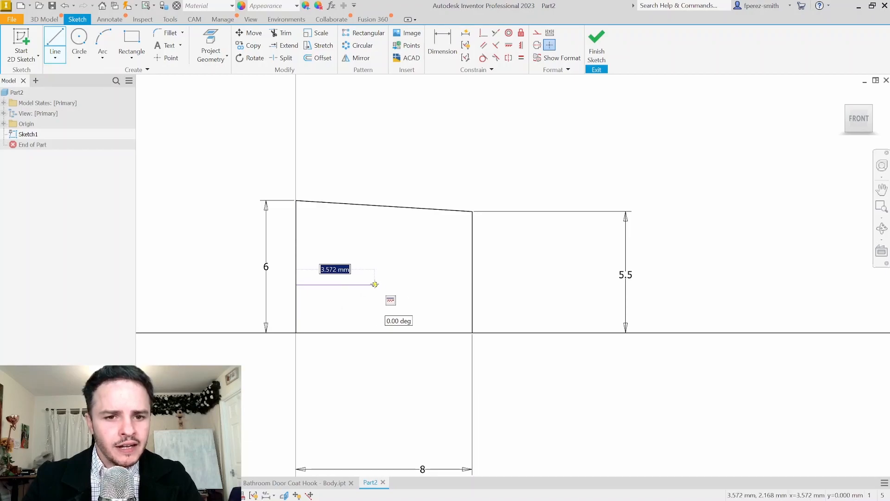
left_click(375, 284)
left_click(375, 245)
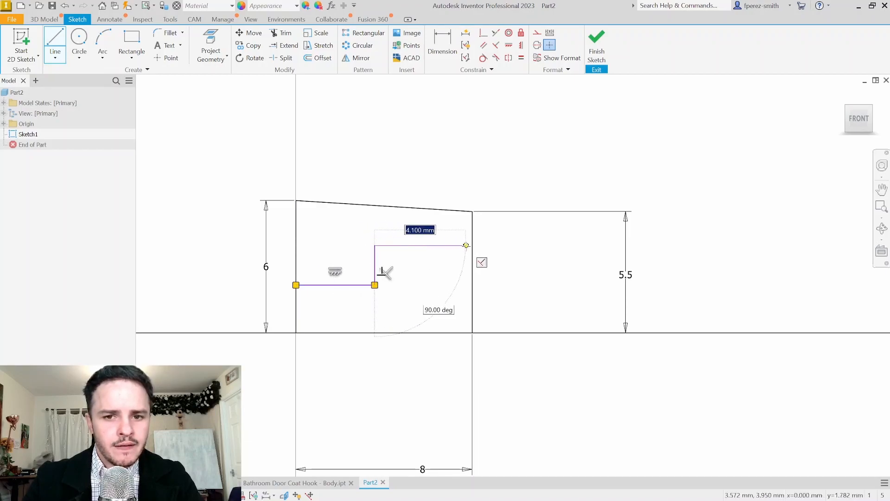
left_click(472, 245)
key("Escape")
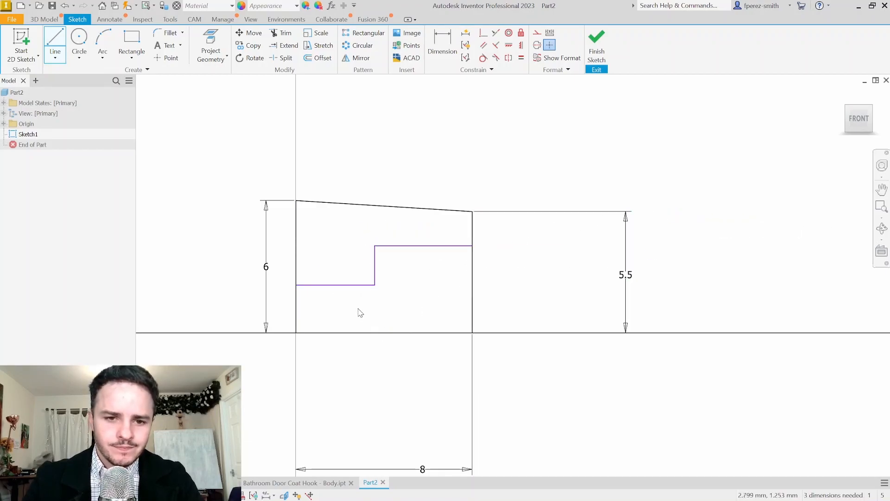
middle_click_drag(369, 314, 396, 297)
mouse_move(392, 272)
left_mouse_down()
mouse_move(411, 292)
mouse_move(375, 289)
mouse_move(378, 268)
left_mouse_up()
left_click(436, 280)
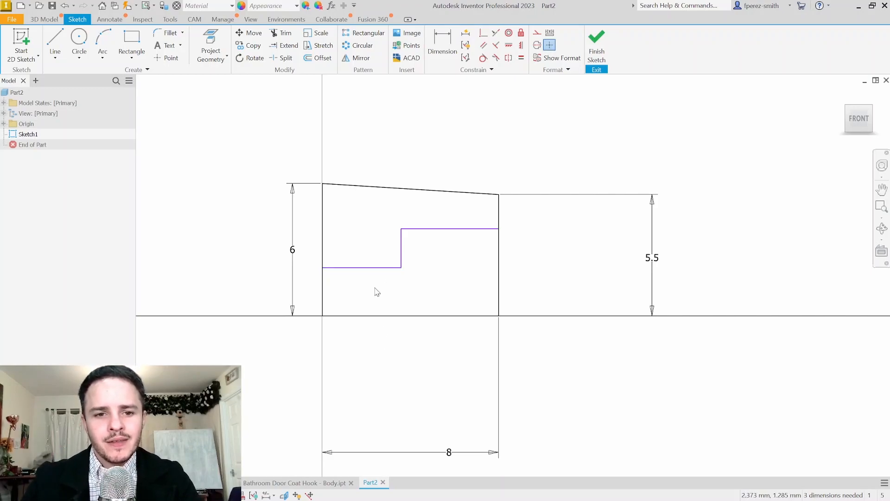
Dimension the step 2.25 above the base line (4.5/2) with a rise of 1
left_click(443, 44)
left_click(384, 267)
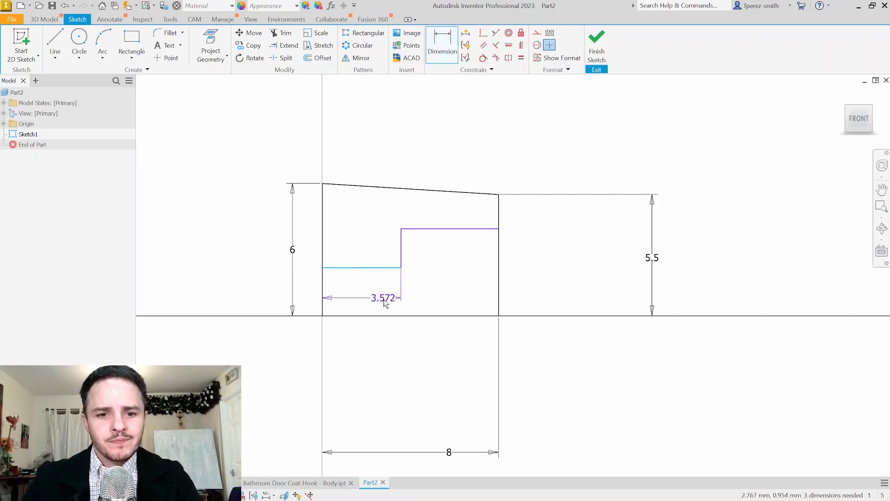
left_click(384, 316)
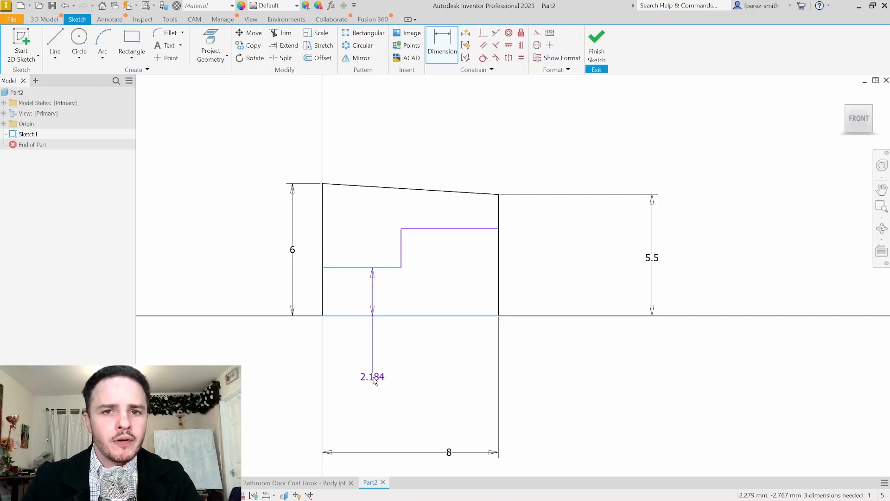
left_click(375, 381)
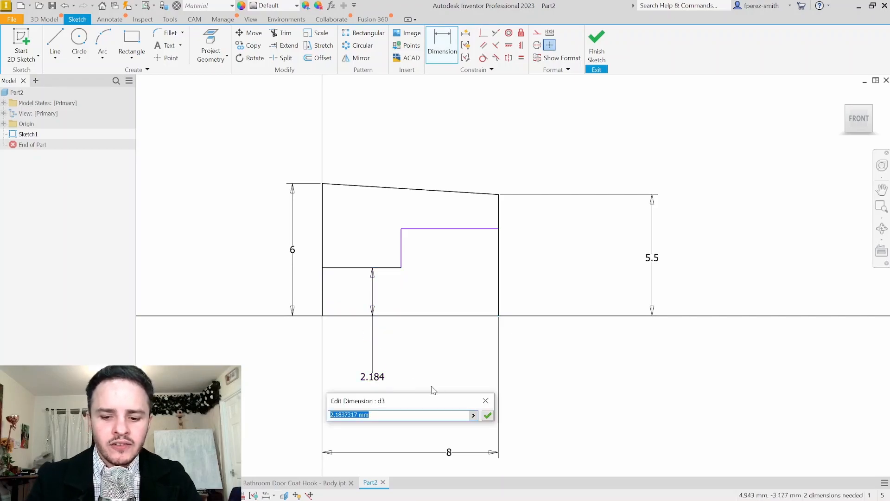
type("4.5/2")
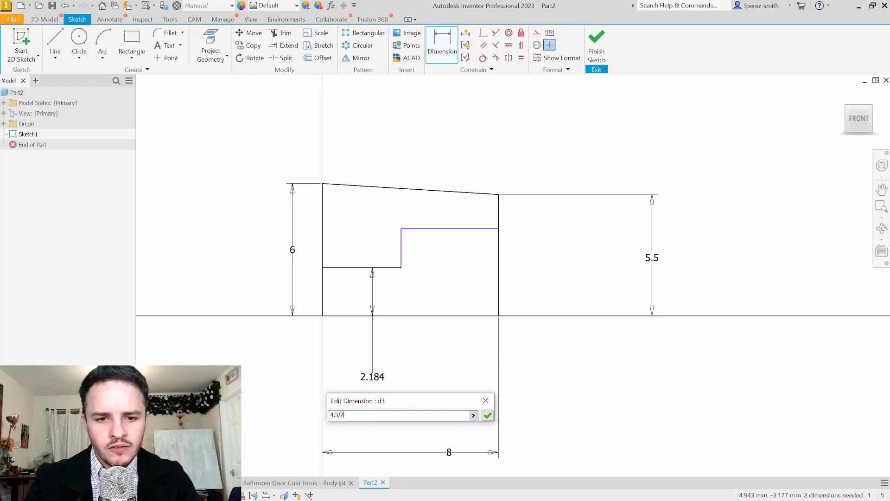
key("Return")
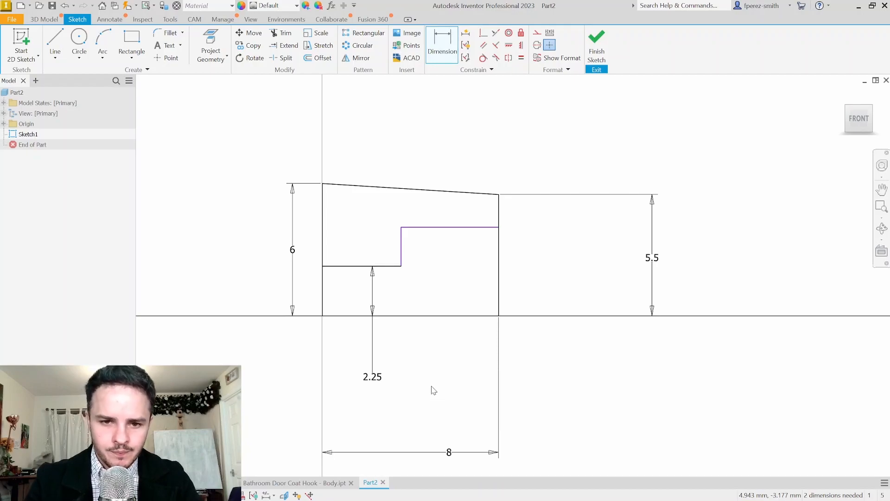
left_click(400, 260)
left_click(383, 248)
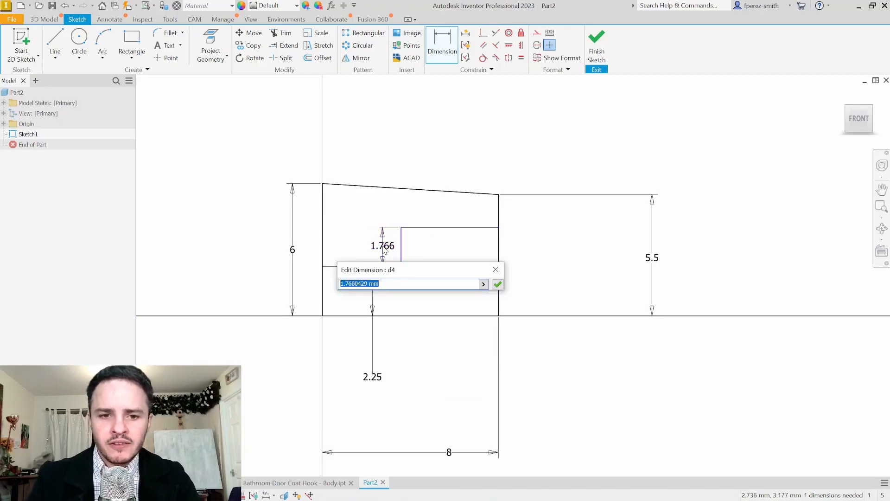
type("1")
key("Return")
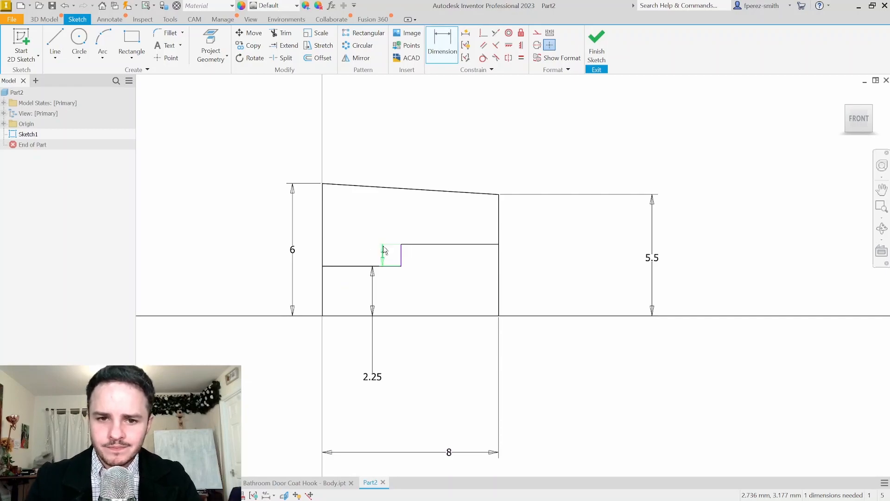
key("Escape")
Test the step riser by sliding it right and back, then abandon a dimension on its upper line
mouse_move(401, 262)
left_mouse_down()
mouse_move(473, 262)
mouse_move(373, 259)
mouse_move(453, 261)
mouse_move(398, 259)
mouse_move(418, 259)
left_mouse_up()
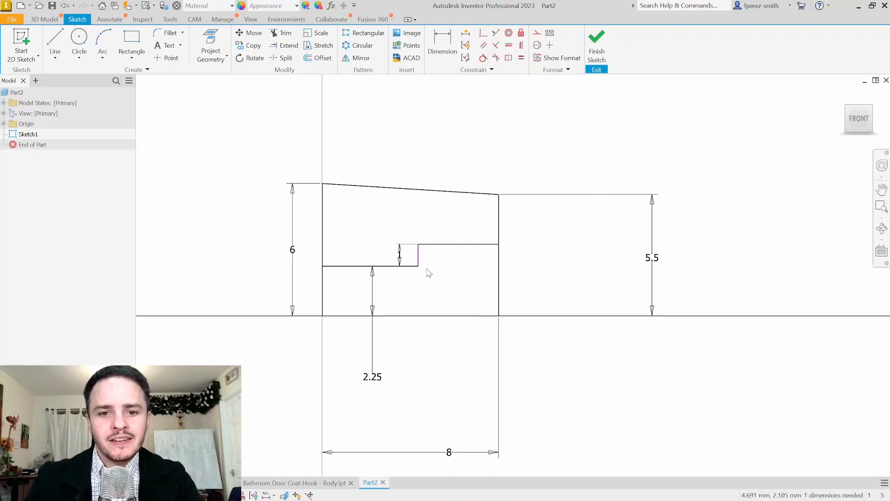
middle_click_drag(429, 274, 431, 238)
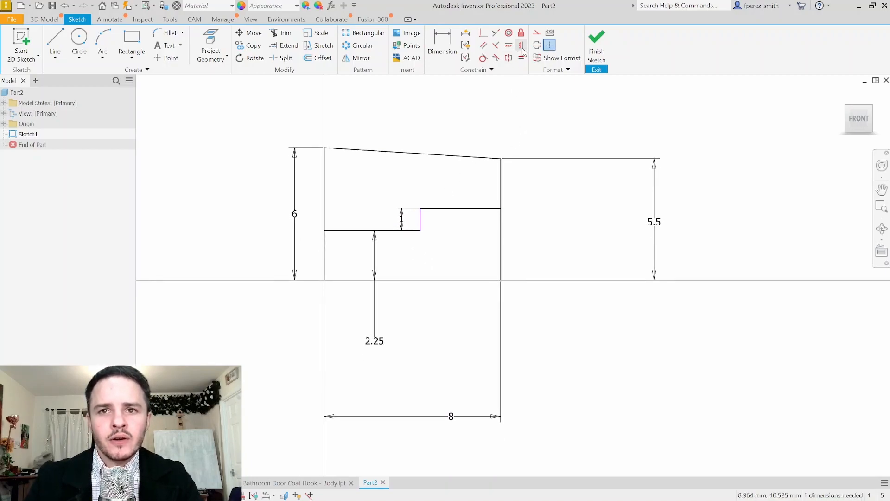
mouse_move(421, 222)
left_mouse_down()
mouse_move(405, 220)
mouse_move(418, 225)
left_mouse_up()
key("d")
left_click(473, 214)
key("Escape")
key("Escape")
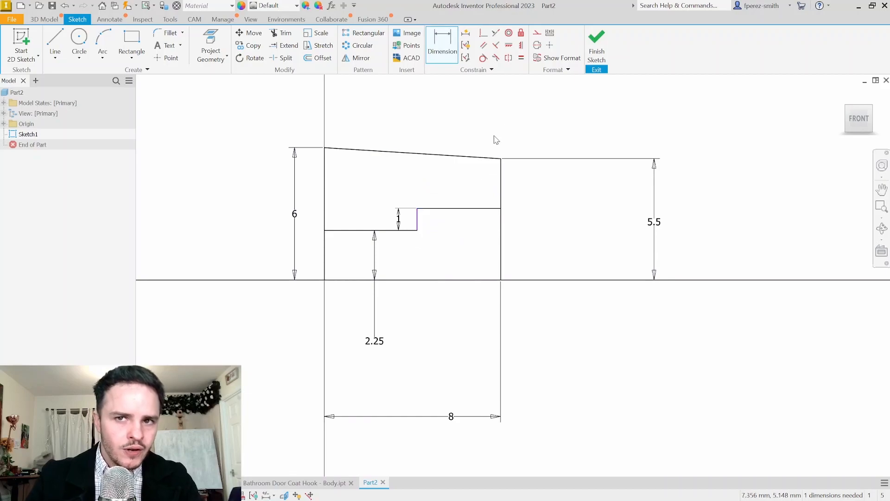
left_click(522, 46)
Align the step riser's endpoint vertically with the base line's midpoint; try width 16, then undo back to 8
left_click(417, 230)
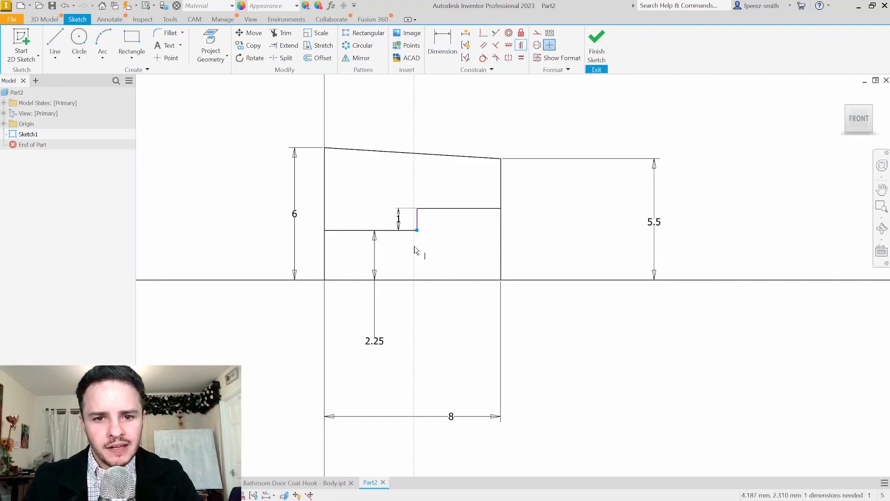
left_click(413, 280)
left_click(455, 418)
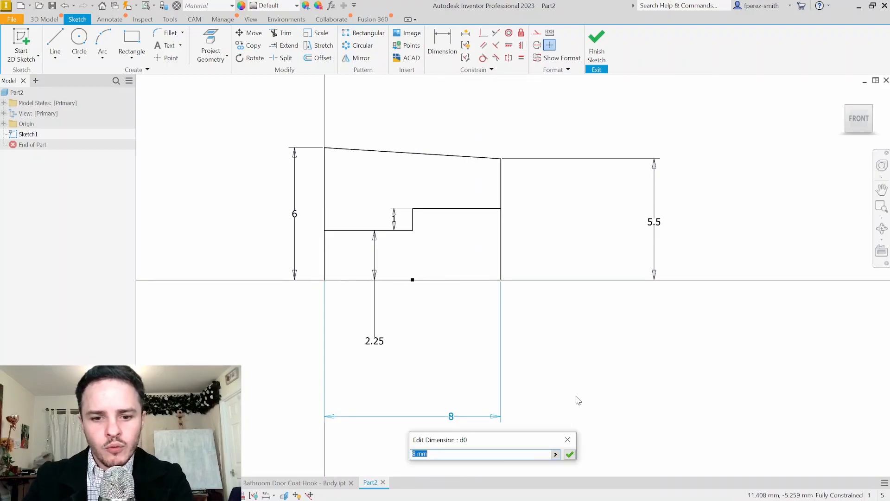
type("16")
key("Return")
key("ctrl+z")
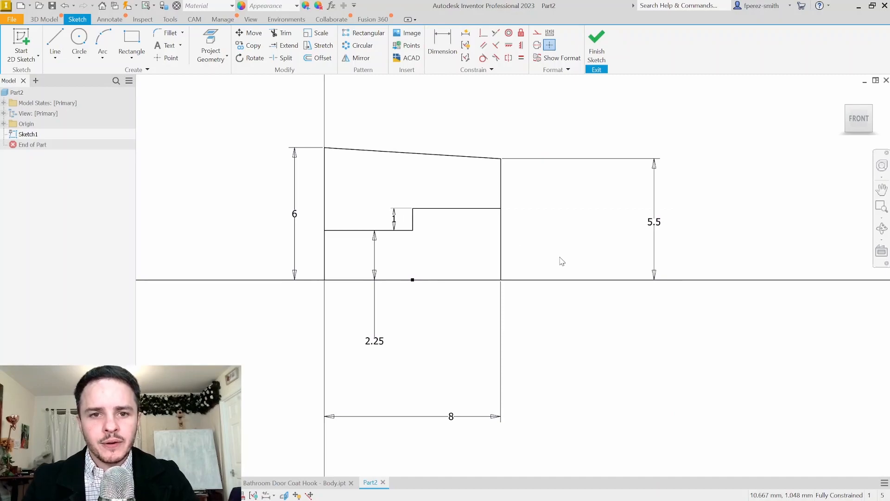
Finish the sketch and revolve the upper profile 360° around the bottom line into a stepped ring
left_click(597, 42)
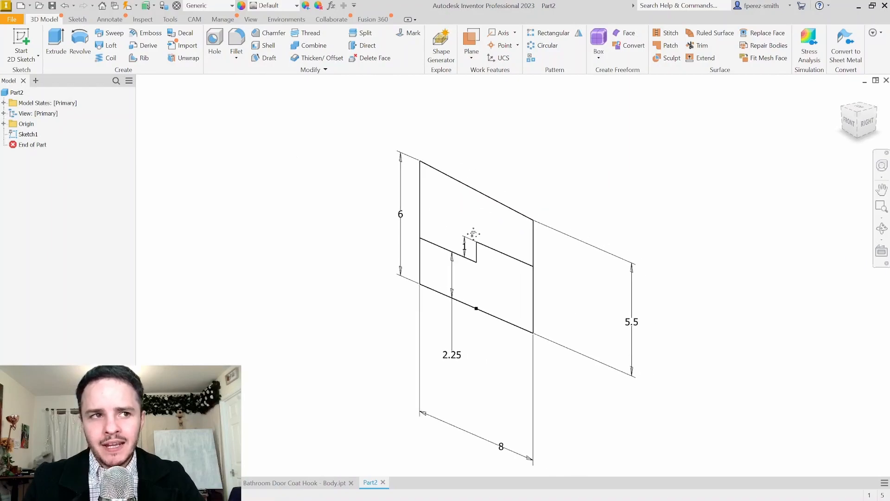
left_click(81, 42)
left_click(459, 215)
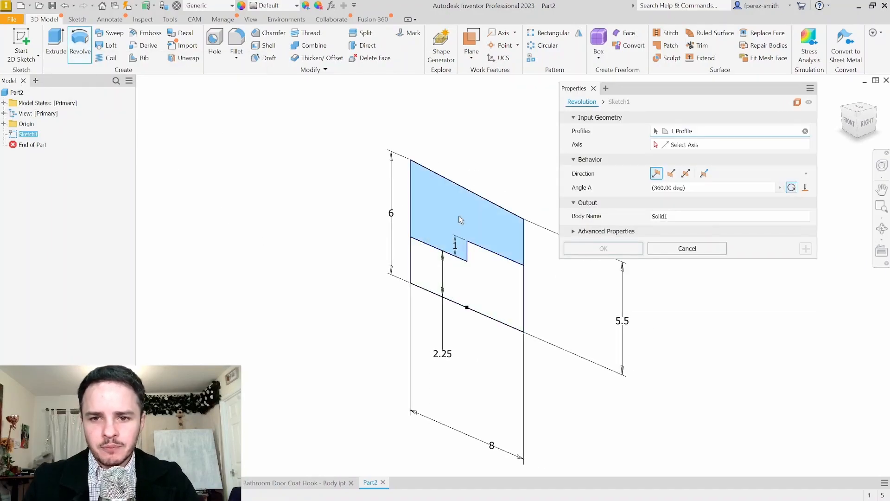
left_click(698, 146)
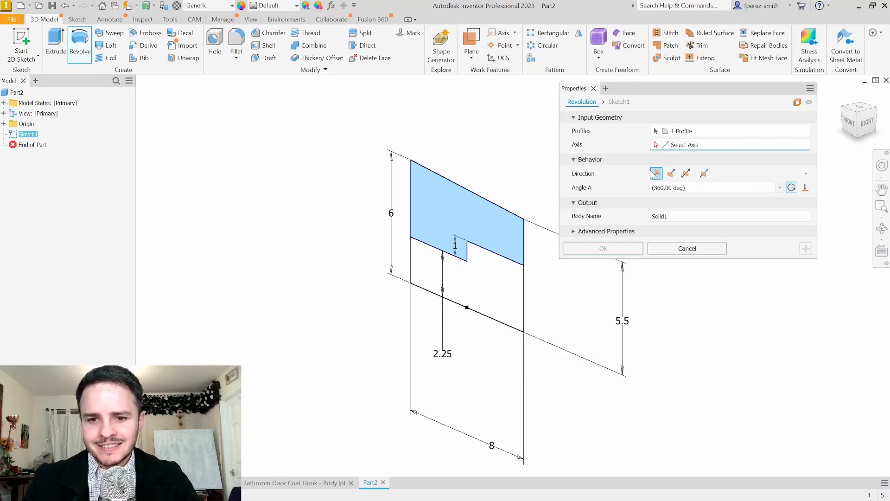
left_click(497, 323)
middle_click_drag(499, 301, 371, 279)
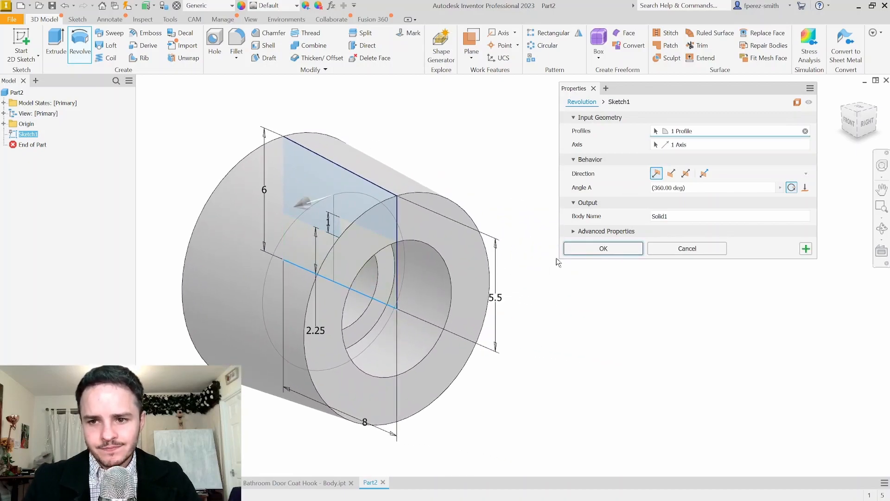
left_click(590, 251)
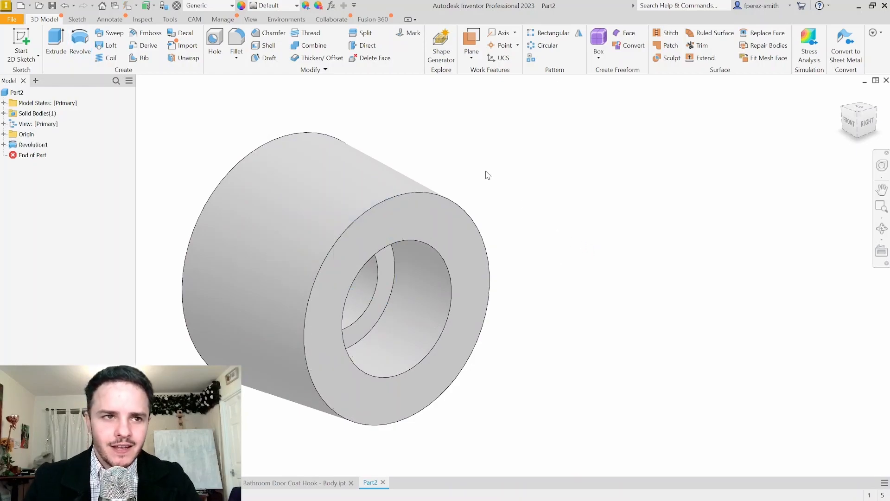
Fillet the back, front outer, front inner and inner hole edges at radius 0.25
left_click(237, 40)
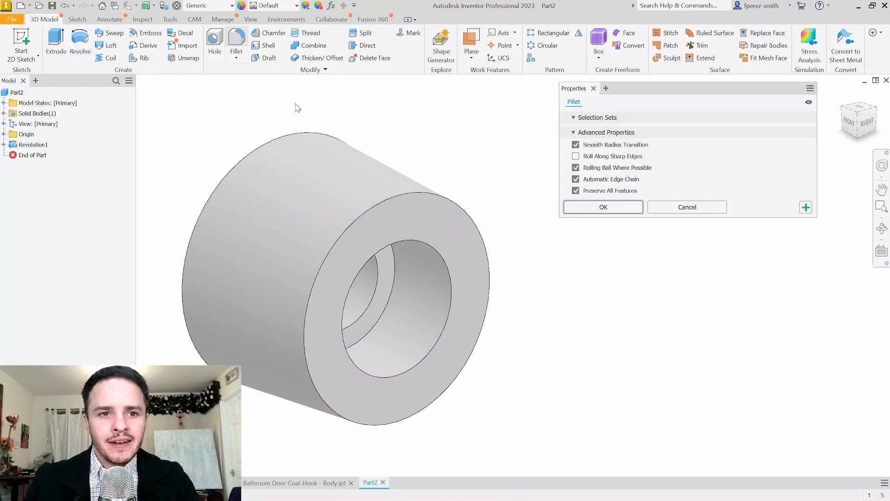
left_click(322, 139)
left_click(423, 194)
left_click(419, 243)
middle_click_drag(294, 165, 418, 177, "shift")
left_click(281, 209)
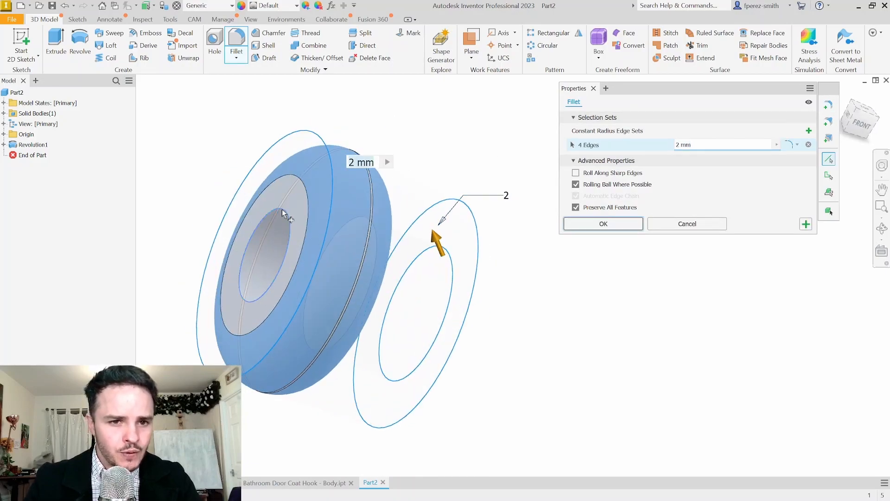
middle_click_drag(488, 180, 374, 155, "shift")
left_click_drag(702, 145, 613, 150)
type("0.25")
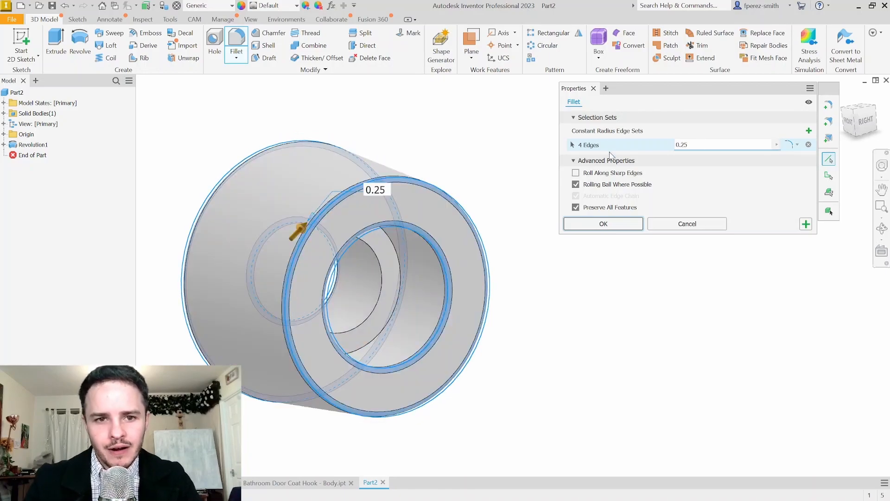
middle_click_drag(431, 147, 497, 173, "shift")
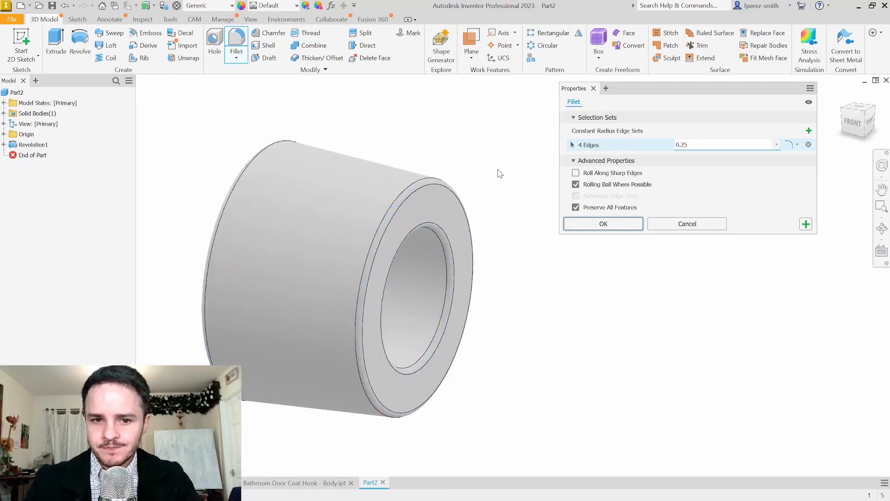
key("Return")
scroll(515, 175, "down", 3)
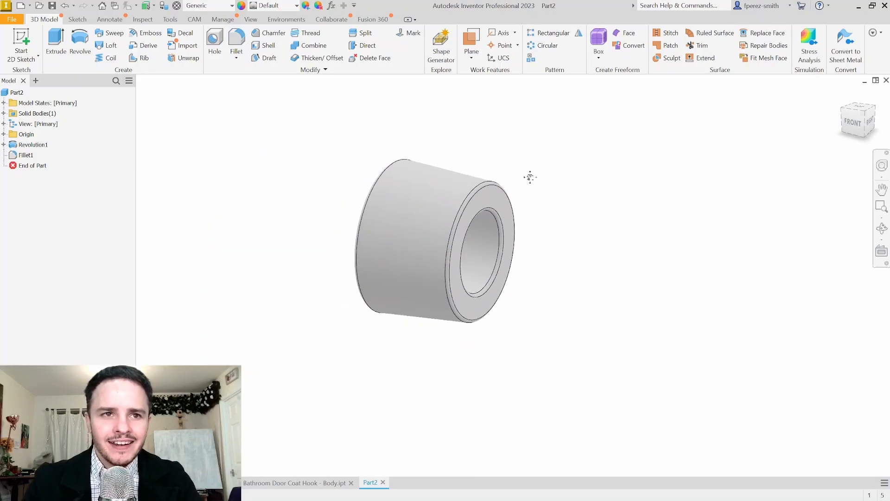
Set the part's material to Rubber
left_click(232, 6)
scroll(217, 186, "down", 10)
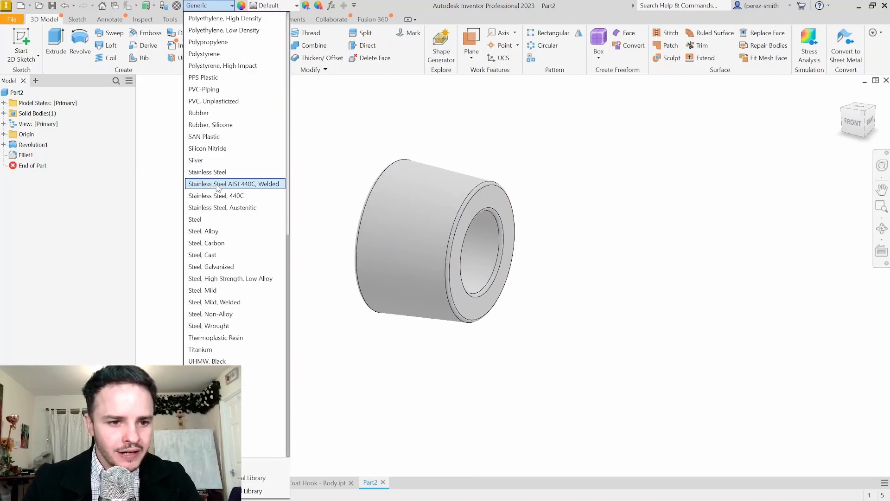
scroll(217, 185, "up", 6)
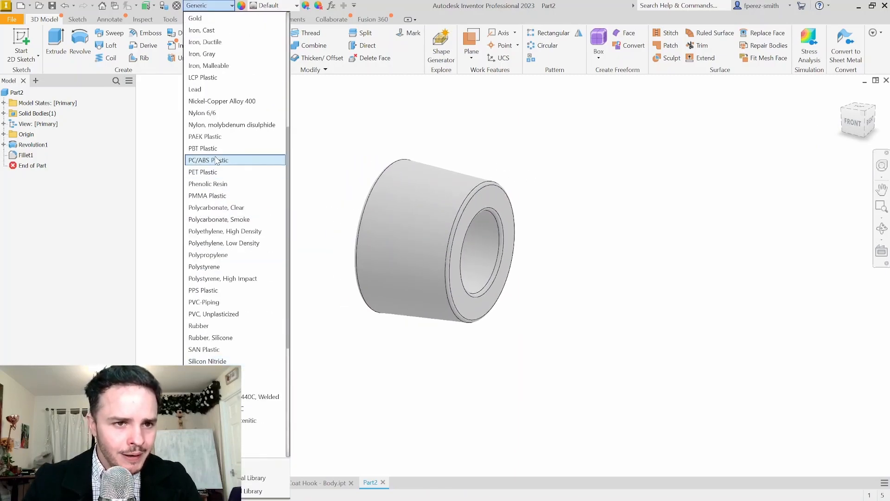
left_click(227, 323)
middle_click_drag(303, 233, 255, 224, "shift")
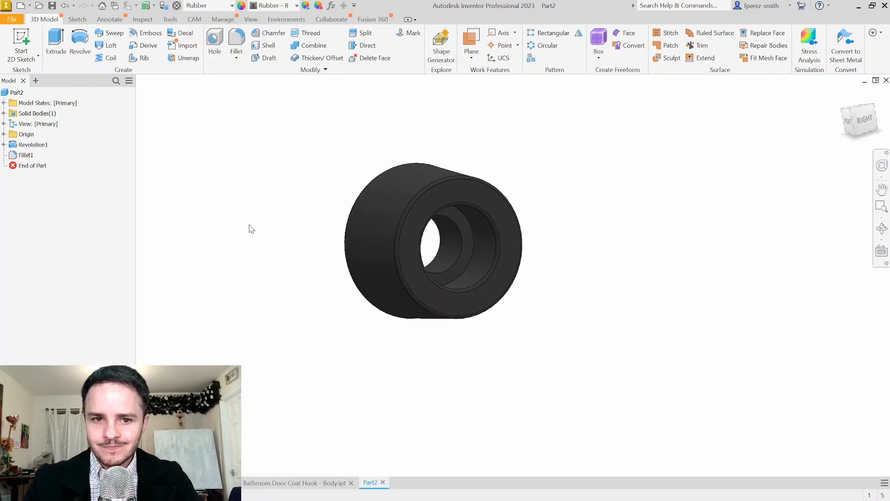
Save the part as 'Bathroom Door Coat Hook - Stop' and close it
key("ctrl+s")
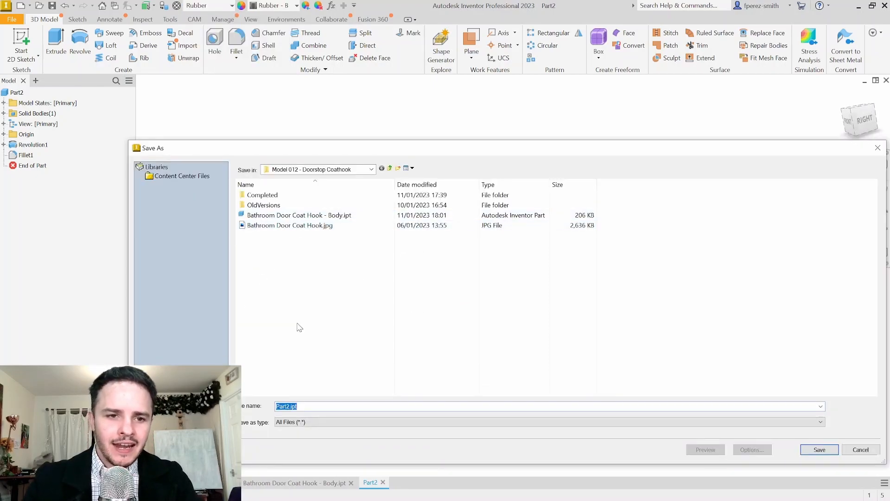
type("Bathroom Door Coat Hook")
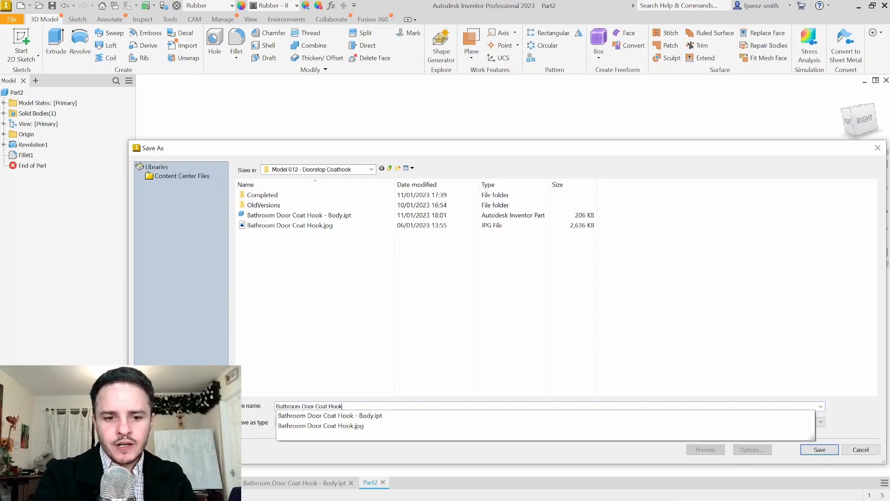
type(" - Stop")
key("Return")
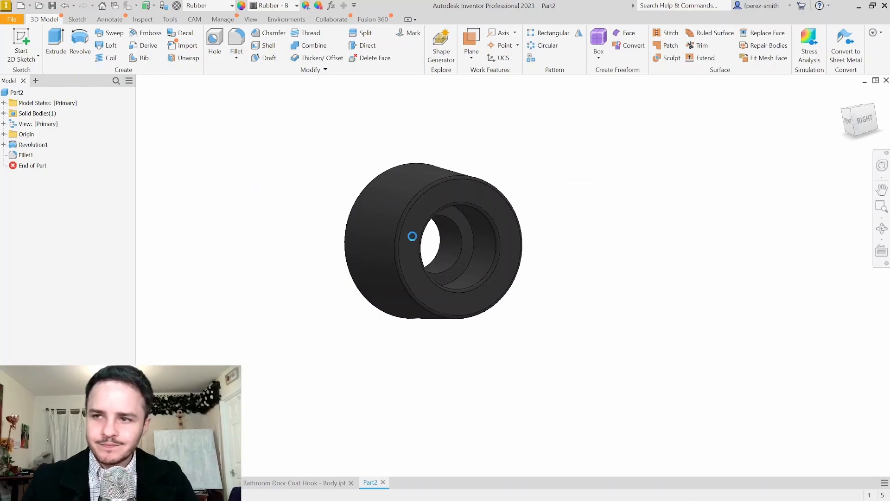
left_click(886, 80)
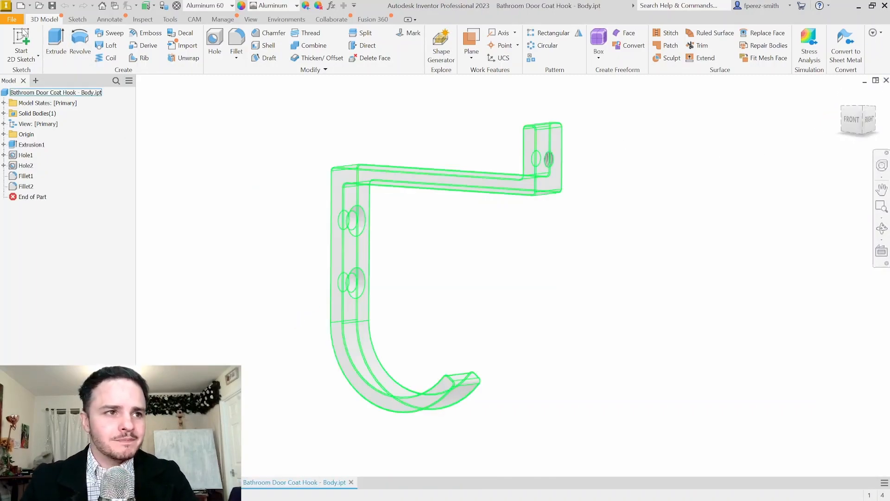
Create a new assembly from the Standard (mm).iam template and open Place Component
left_click(14, 20)
left_click(21, 55)
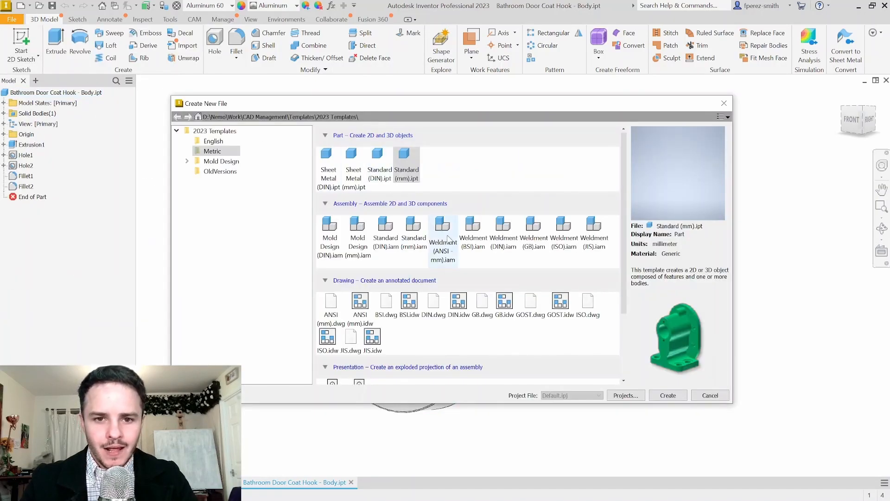
left_click(414, 227)
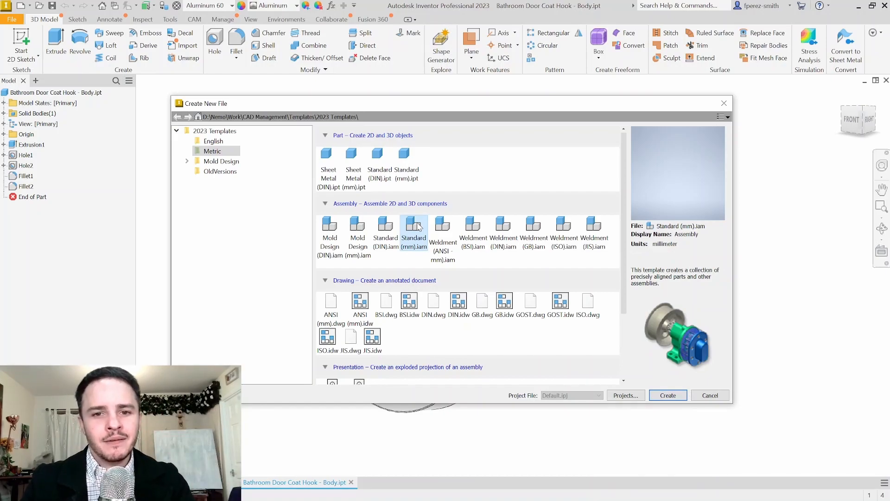
double_click(417, 225)
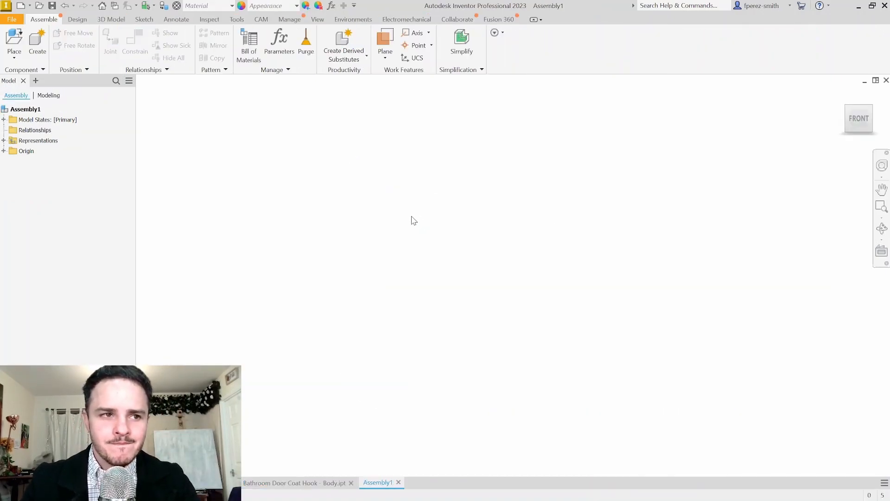
left_click(21, 41)
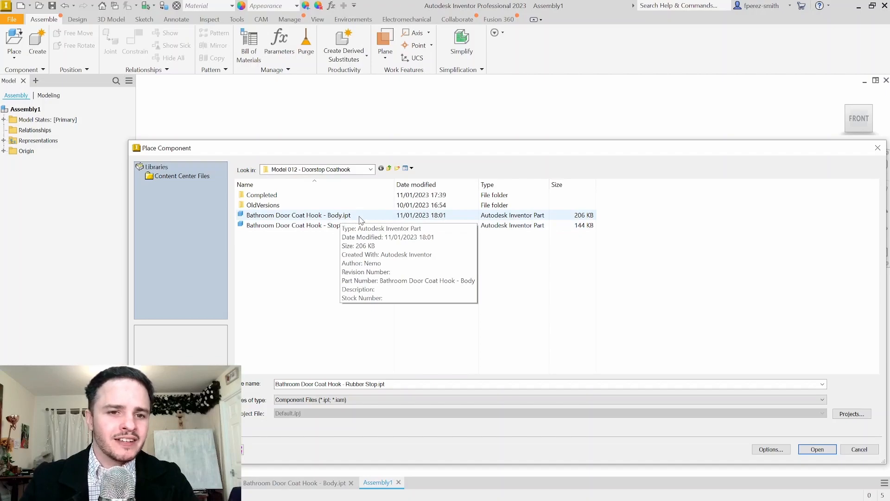
Place Bathroom Door Coat Hook - Body grounded at the origin, then bring in the Stop part
left_click(339, 218)
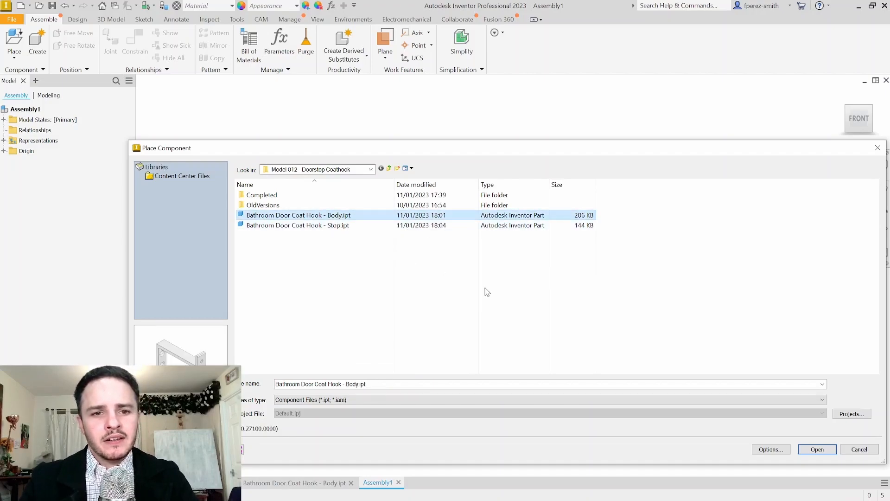
left_click(818, 449)
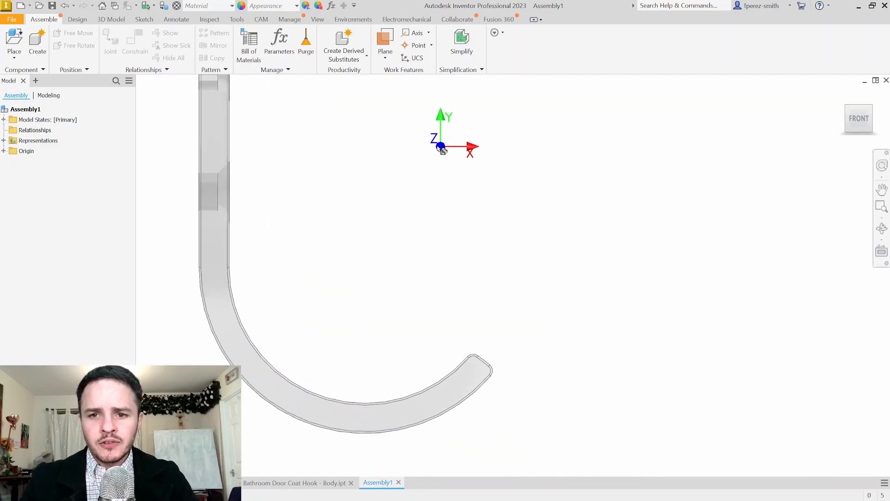
scroll(371, 239, "up", 4)
middle_click_drag(447, 211, 430, 215, "shift")
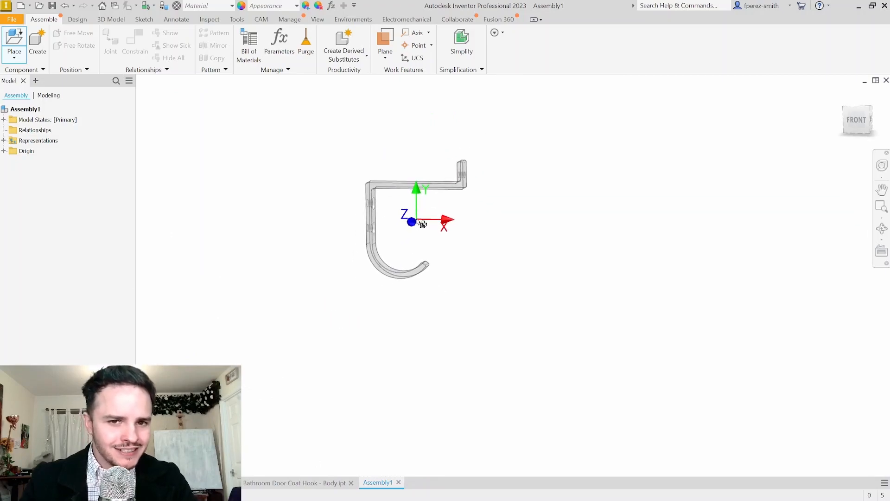
right_click(402, 242)
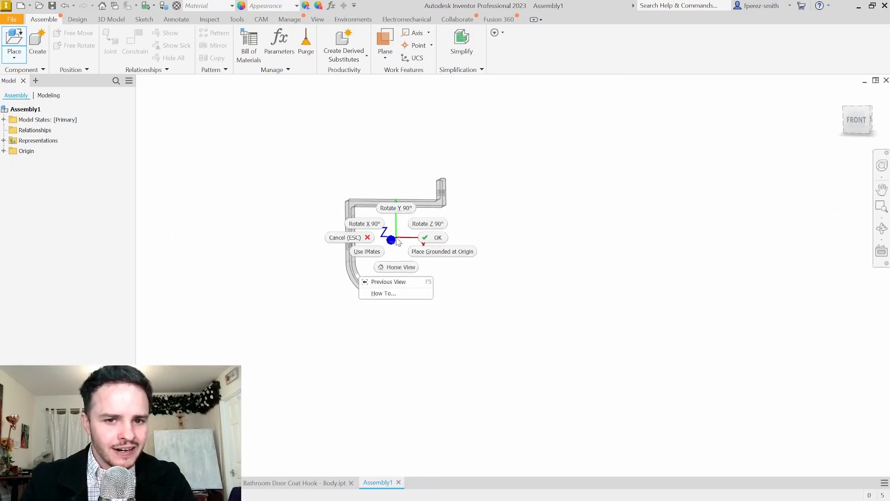
left_click(459, 255)
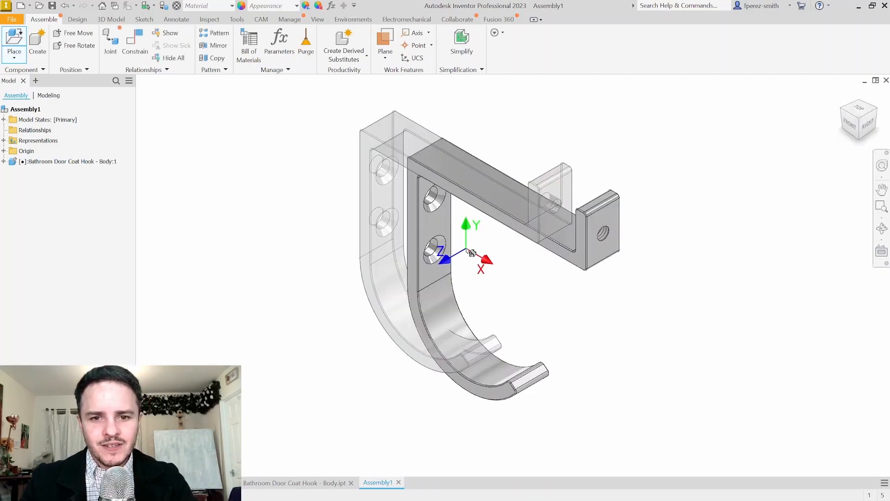
key("Escape")
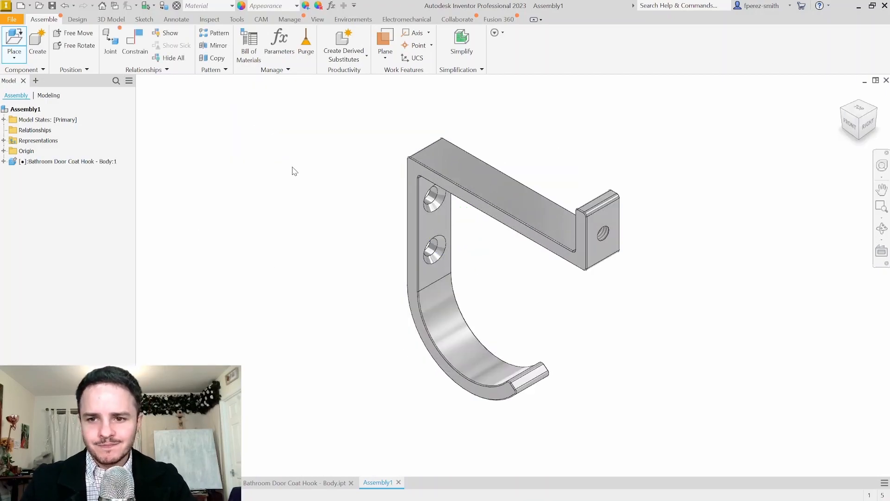
left_click(14, 40)
double_click(320, 226)
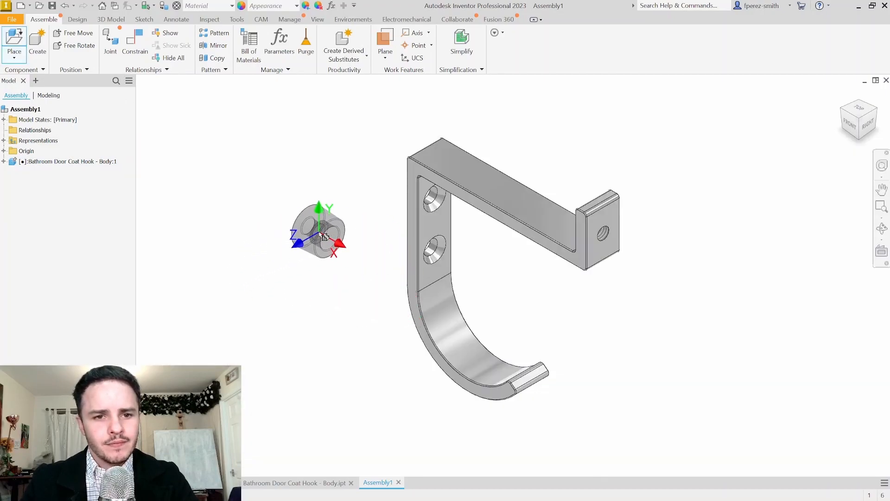
Drop a single rubber stop beside the hook body and orbit to a front-left-top view
key("Escape")
left_click_drag(305, 212, 315, 257)
left_click_drag(338, 217, 323, 225)
left_click(238, 198)
middle_click_drag(270, 186, 354, 191, "shift")
middle_click_drag(527, 214, 518, 219, "shift")
middle_click_drag(295, 184, 503, 240, "shift")
left_click(131, 42)
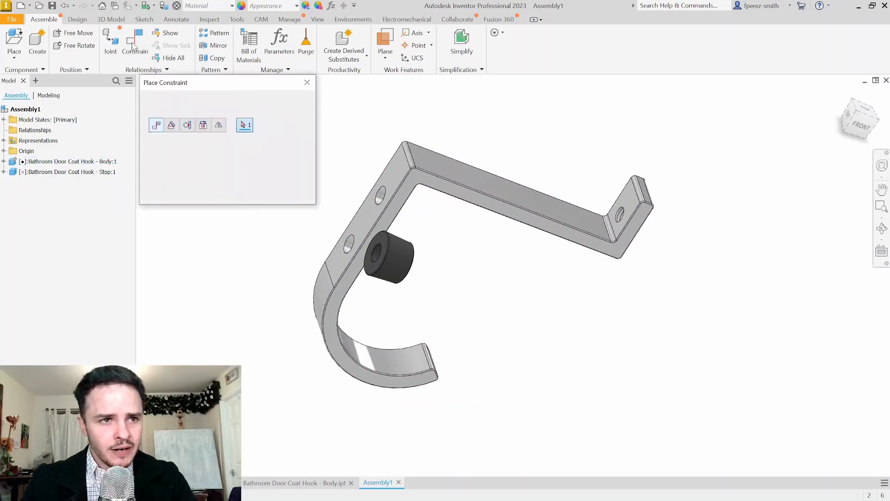
Mate the rubber stop's axis to the hole in the hook's upturned end, then pull it outward
scroll(383, 255, "up", 5)
scroll(381, 207, "down", 2)
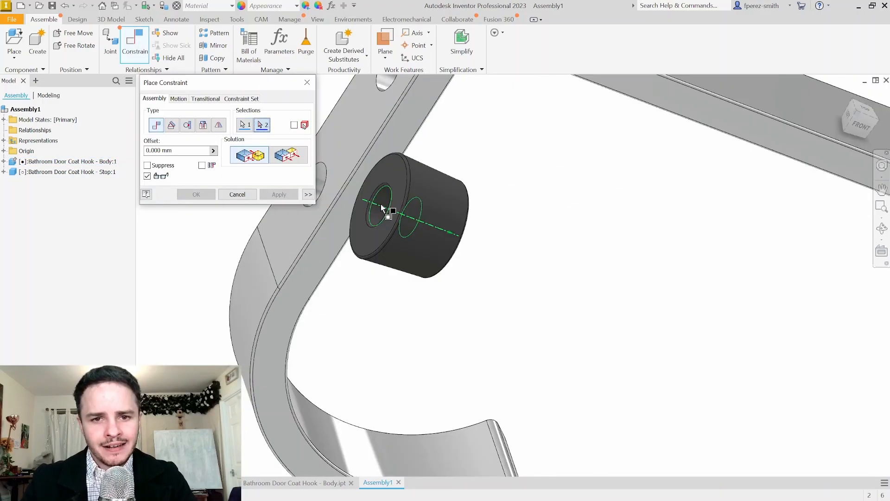
scroll(701, 220, "down", 3)
middle_click_drag(700, 220, 590, 216)
middle_click_drag(671, 201, 586, 188, "shift")
scroll(696, 190, "up", 4)
left_click(687, 177)
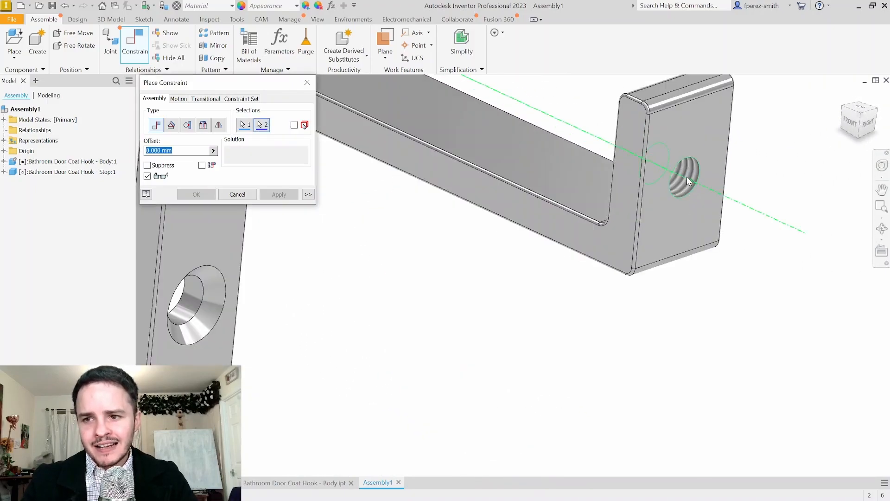
scroll(686, 177, "down", 4)
middle_click_drag(656, 237, 528, 231)
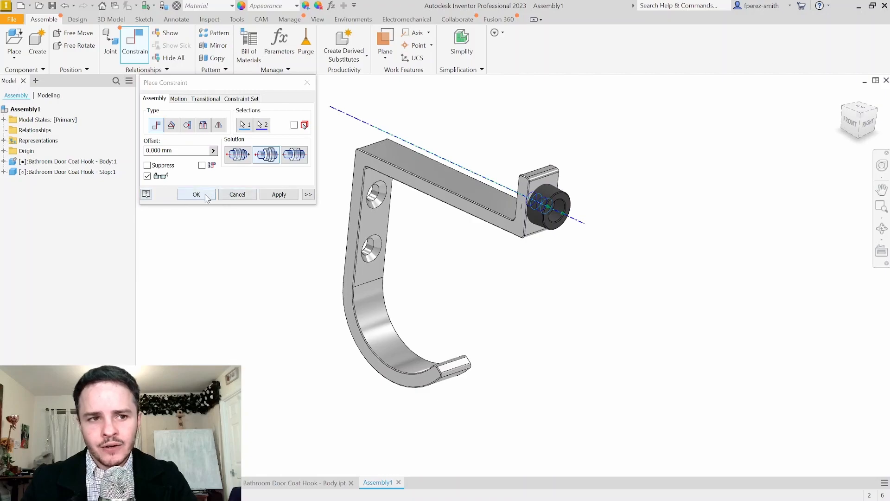
left_click(207, 198)
left_click_drag(534, 197, 647, 257)
left_click(659, 295)
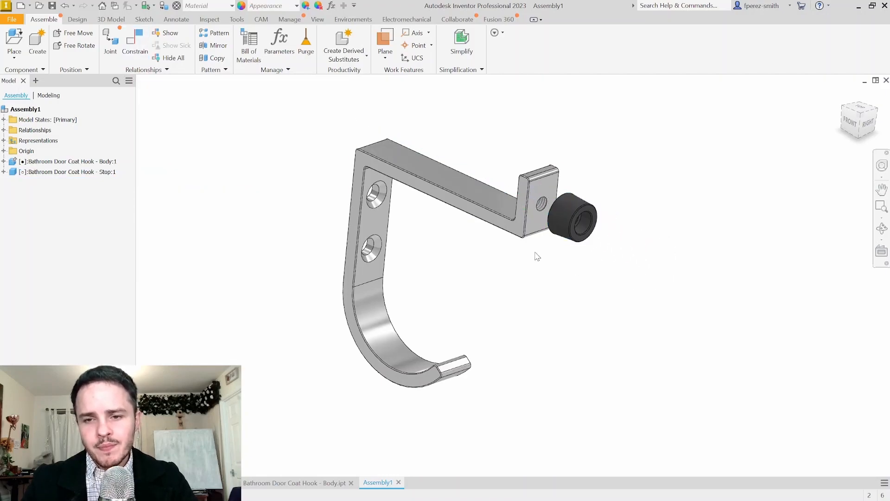
Mate the rubber stop's end face flush against the hook's end tab face
scroll(617, 222, "up", 5)
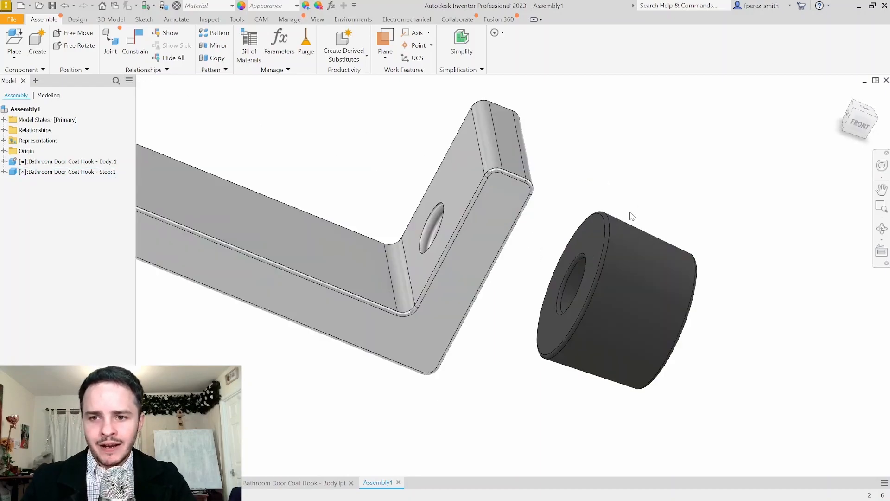
key("c")
left_click(591, 232)
middle_click_drag(640, 193, 519, 181, "shift")
left_click(519, 181)
left_click(111, 35)
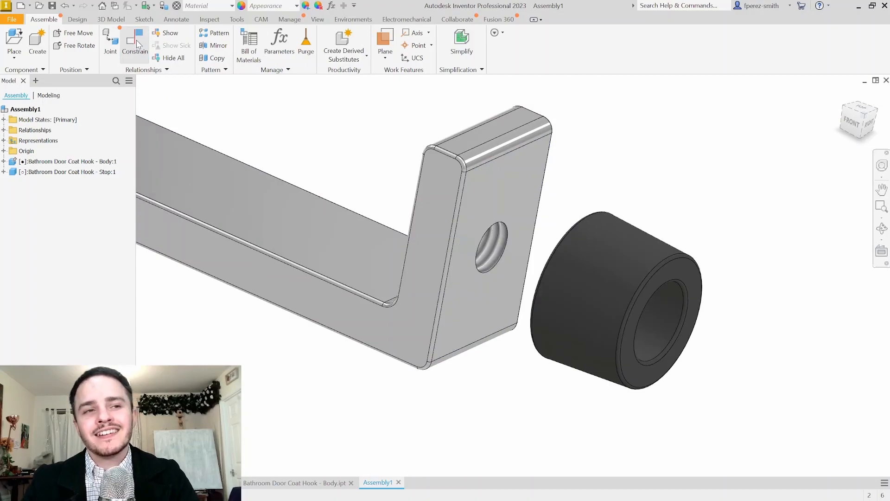
key("c")
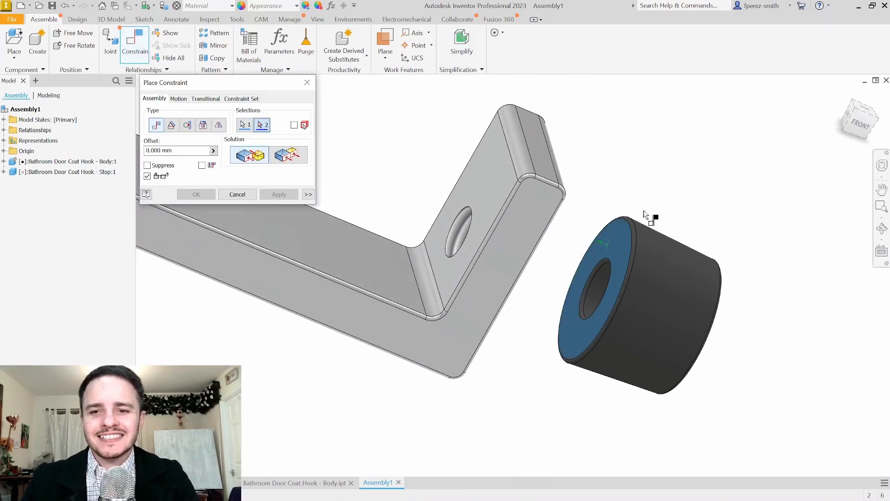
left_click(576, 199)
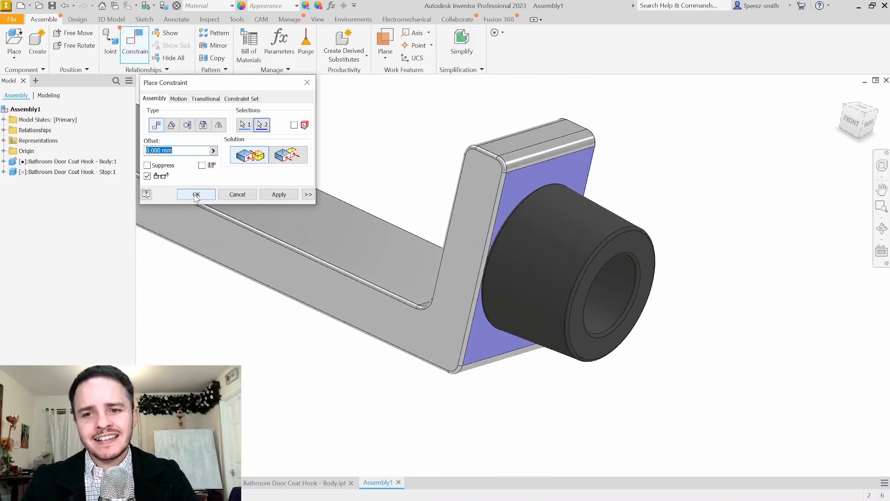
left_click(197, 195)
key("F6")
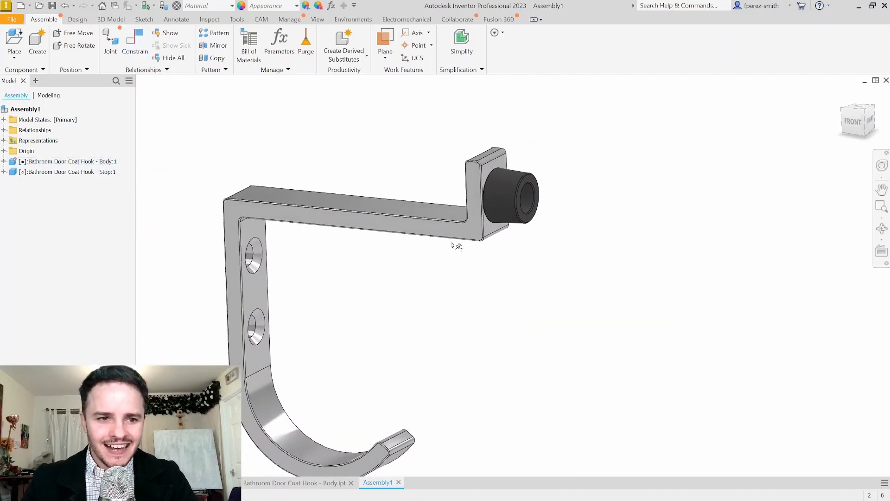
middle_click(598, 261)
middle_click(598, 260)
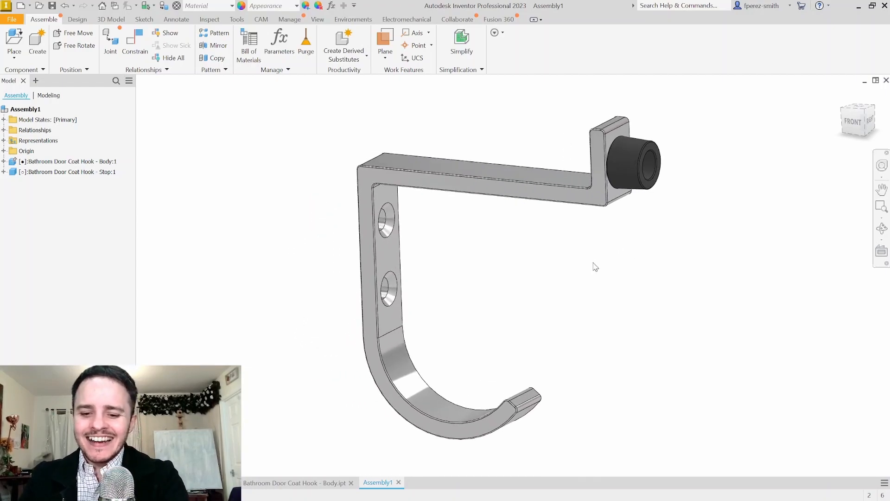